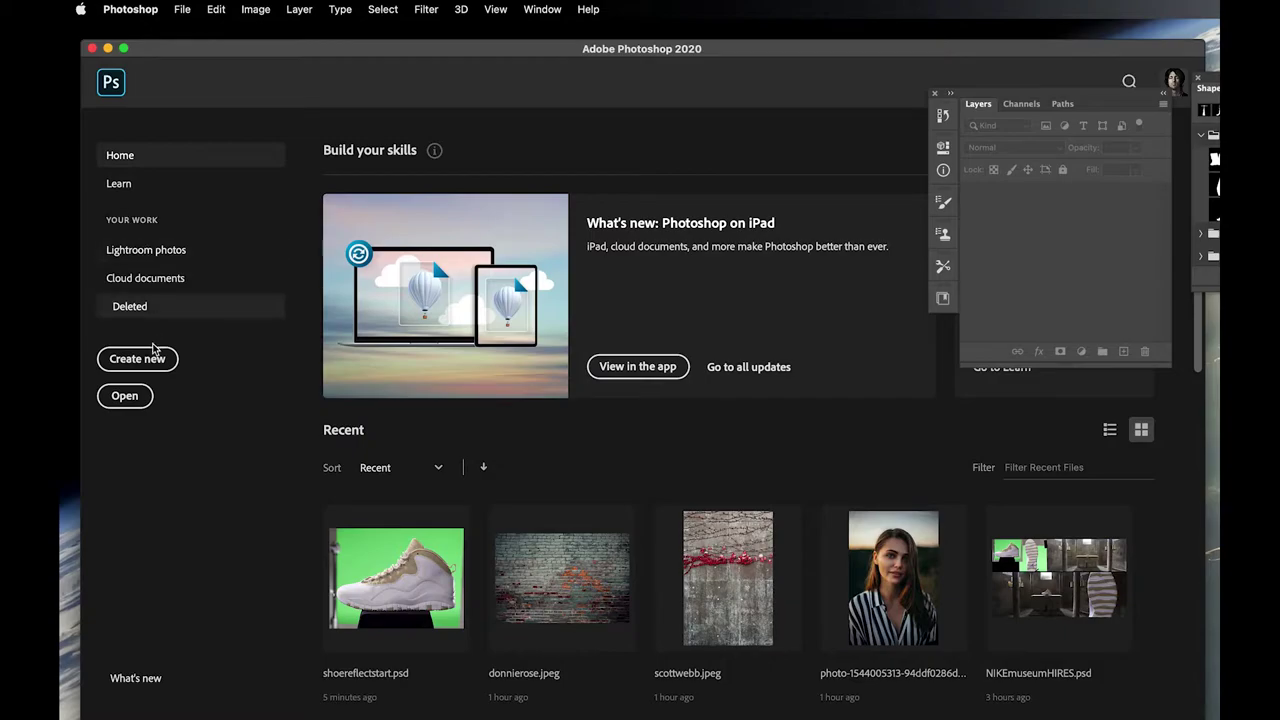
- Open shoereflectstart.psd from the NIKE COMPOSITING folder
left_click(136, 400)
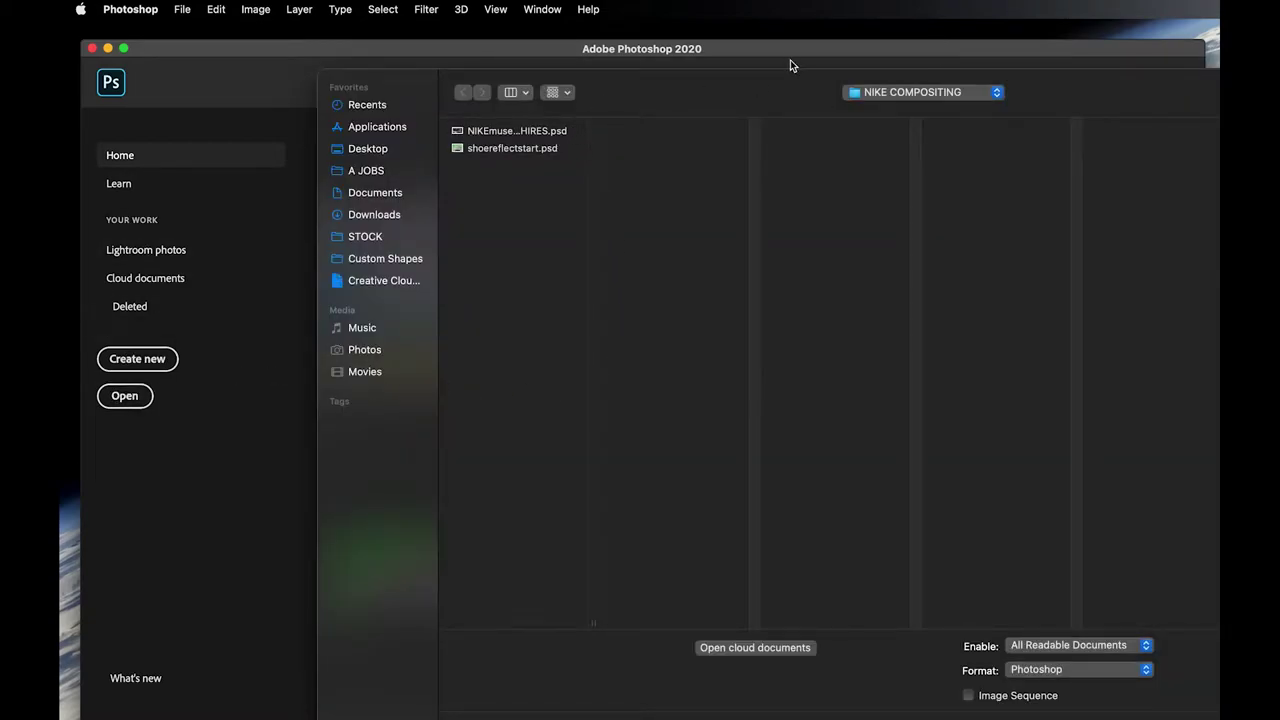
left_click(530, 153)
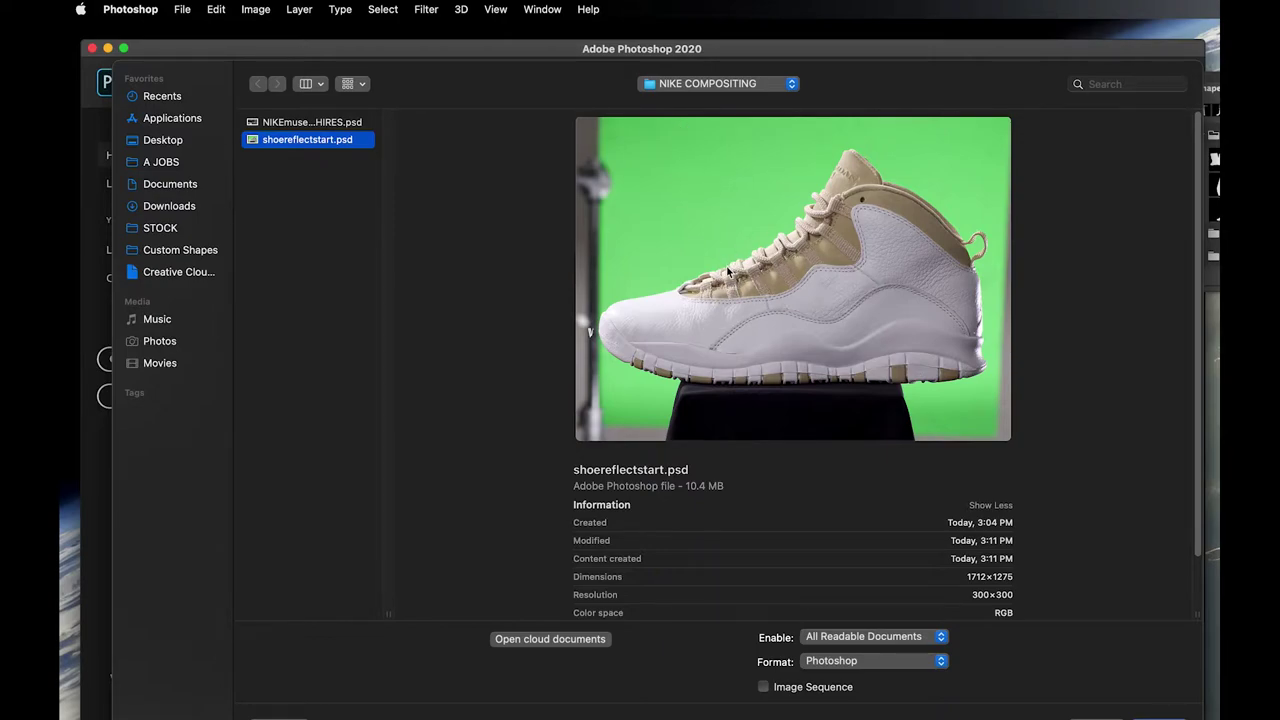
key("Escape")
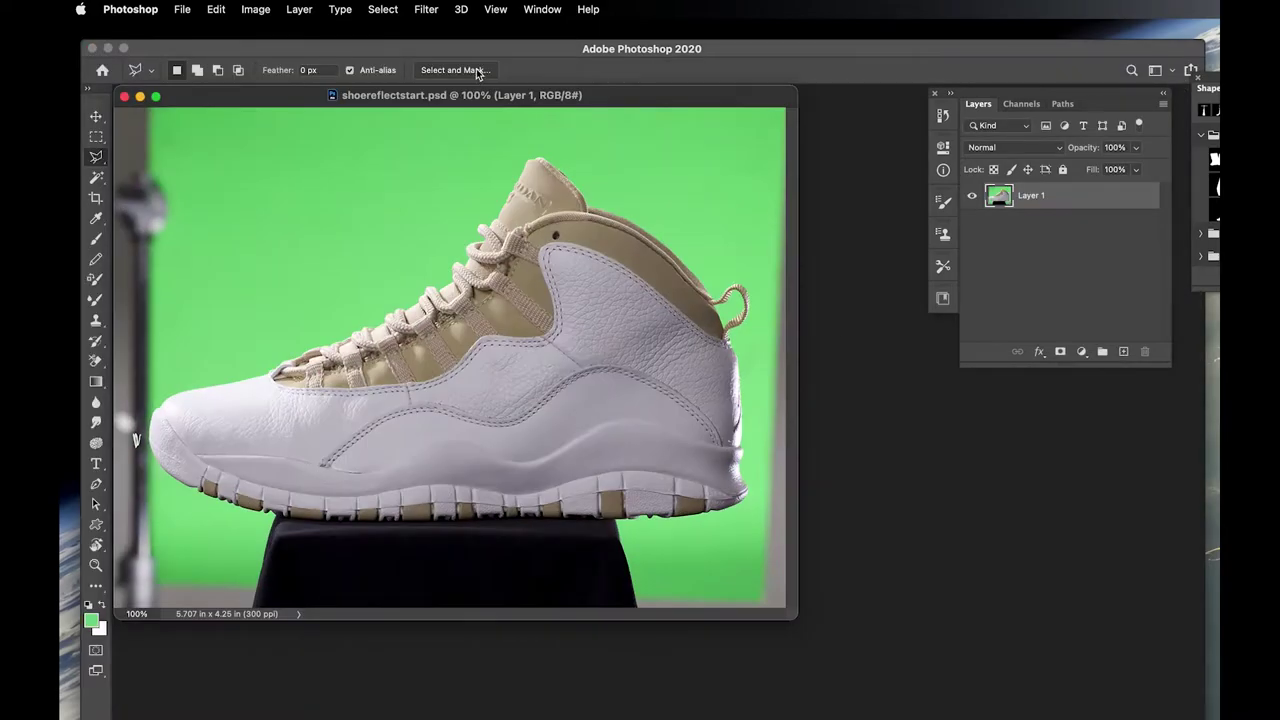
- Dock the shoe document into the main window, reposition and enlarge the app window, and shift the Layers panel
left_click_drag(452, 90, 485, 103)
left_click_drag(381, 39, 380, 26)
left_click_drag(1214, 706, 1234, 717)
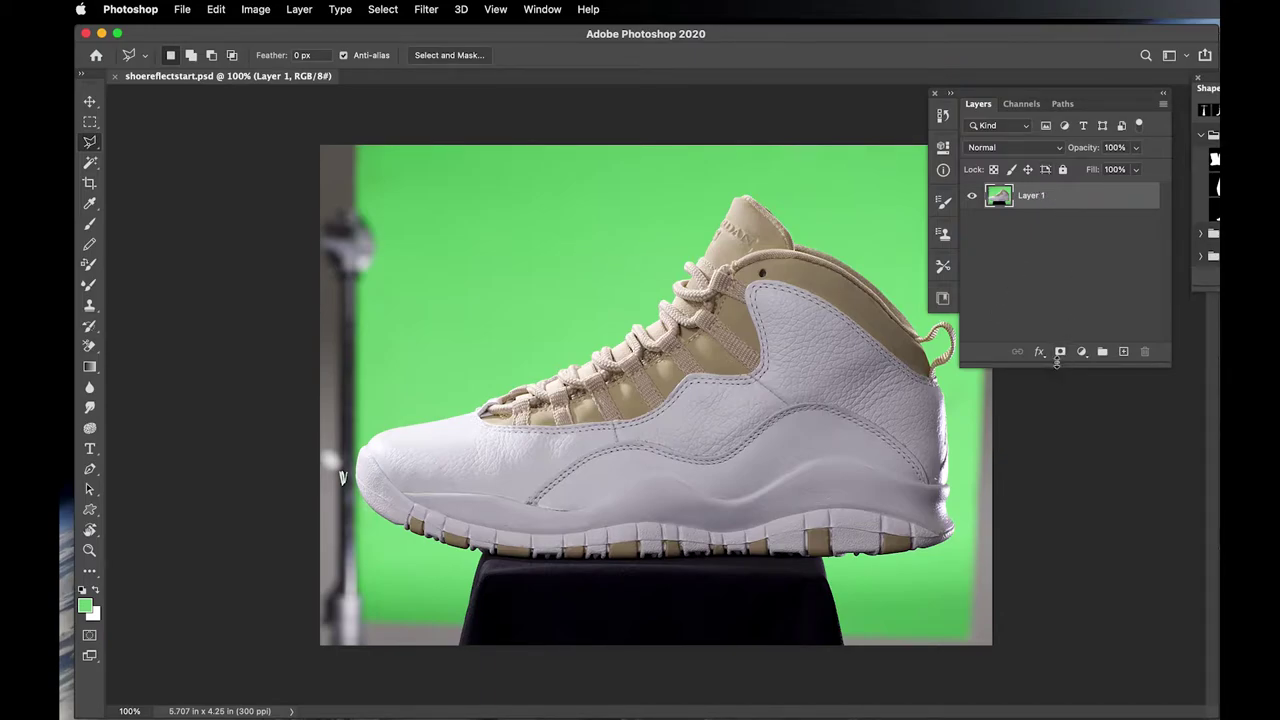
left_click_drag(988, 97, 1008, 96)
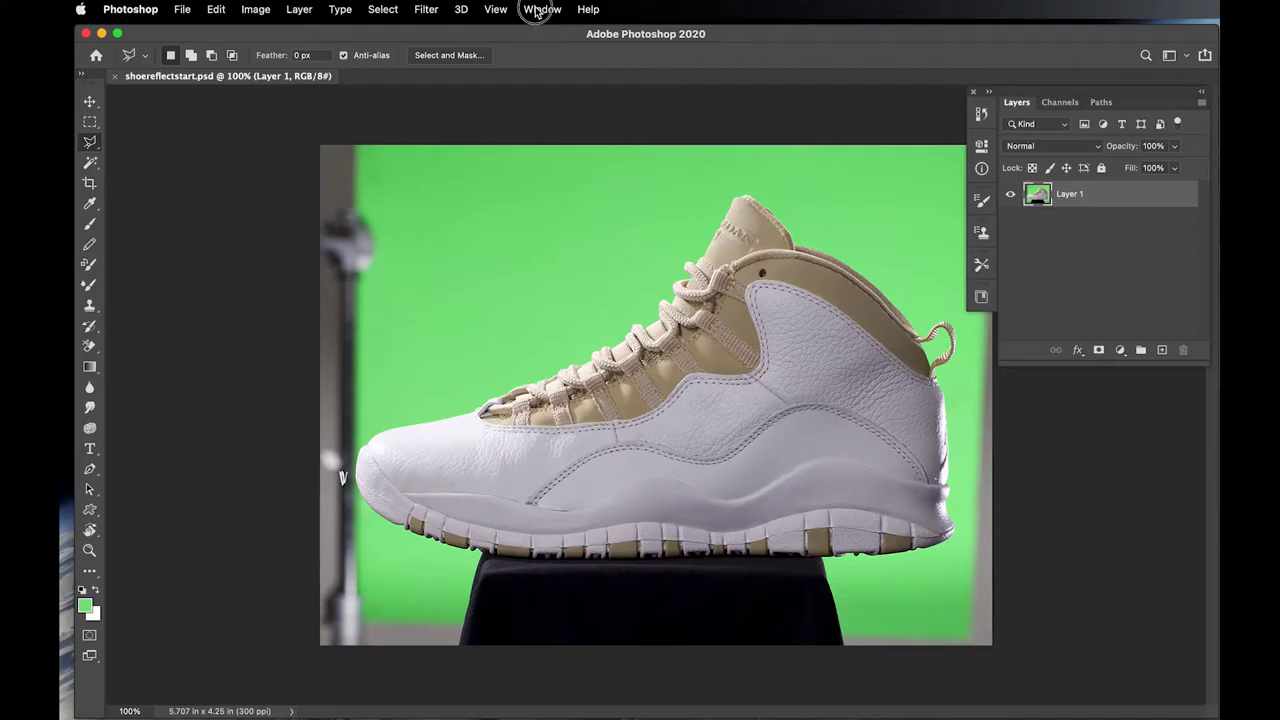
left_click(542, 9)
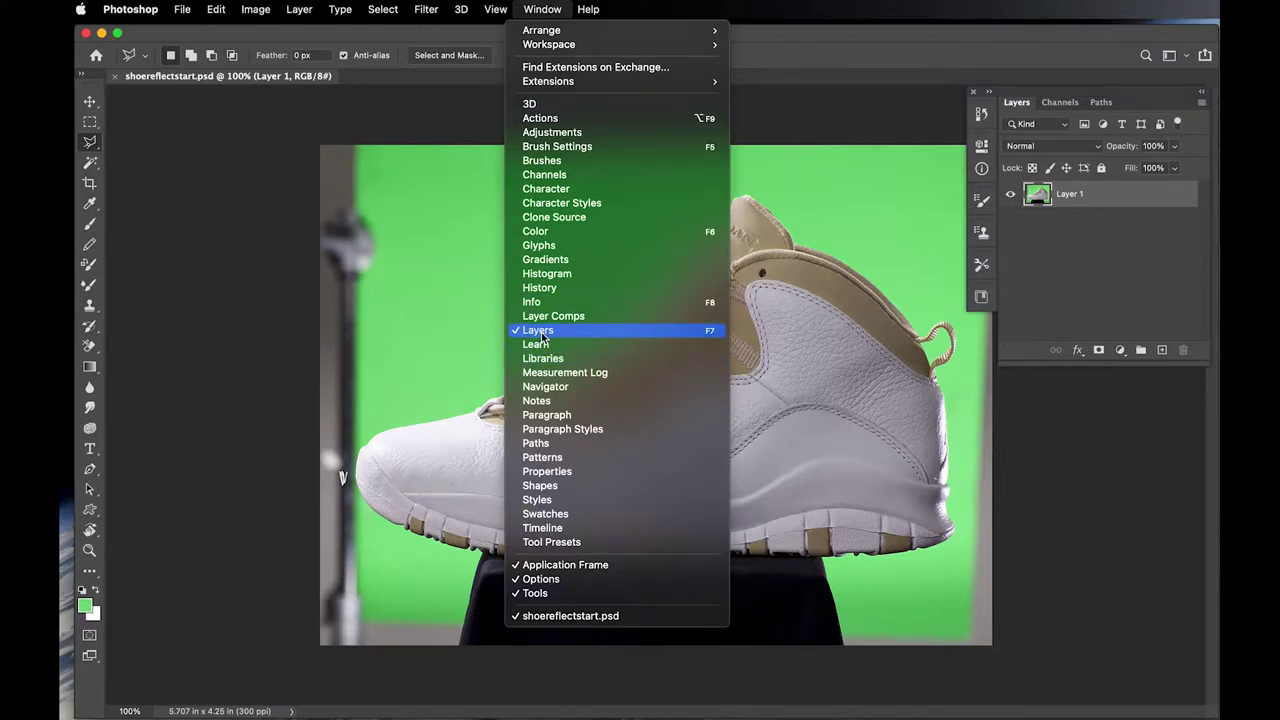
left_click(542, 9)
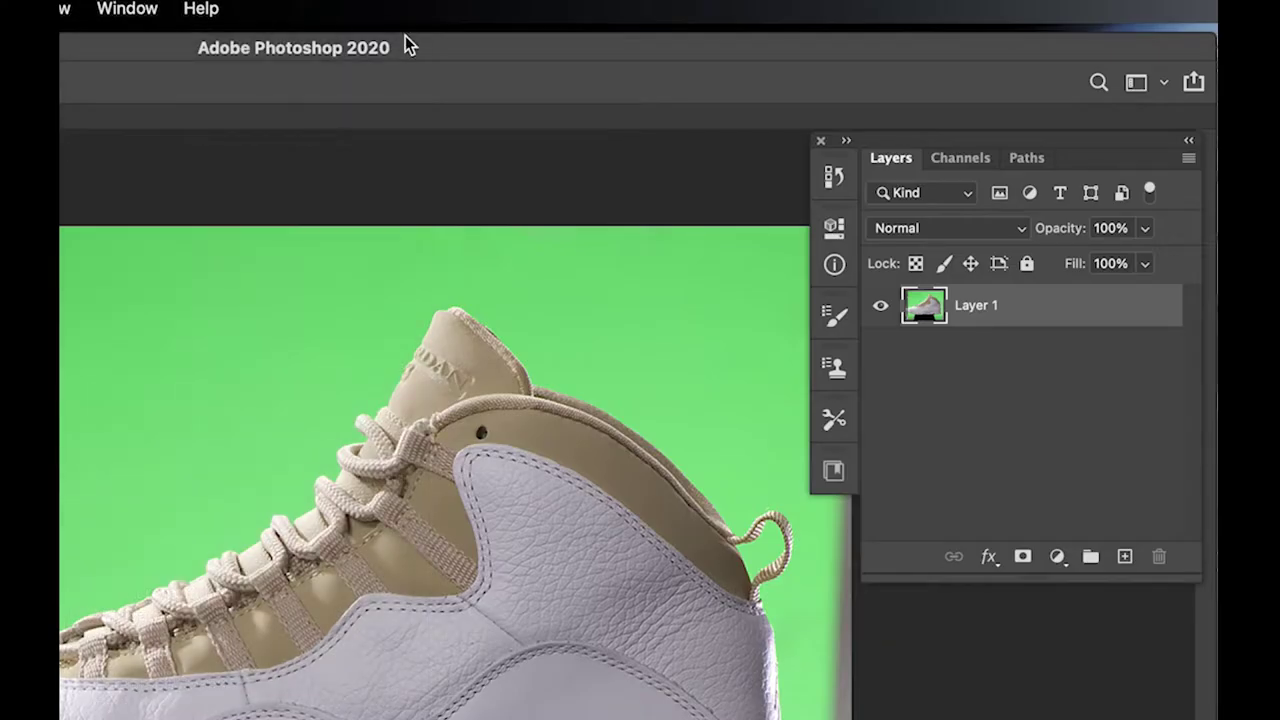
left_click(958, 160)
left_click(1022, 158)
left_click(885, 159)
left_click(964, 160)
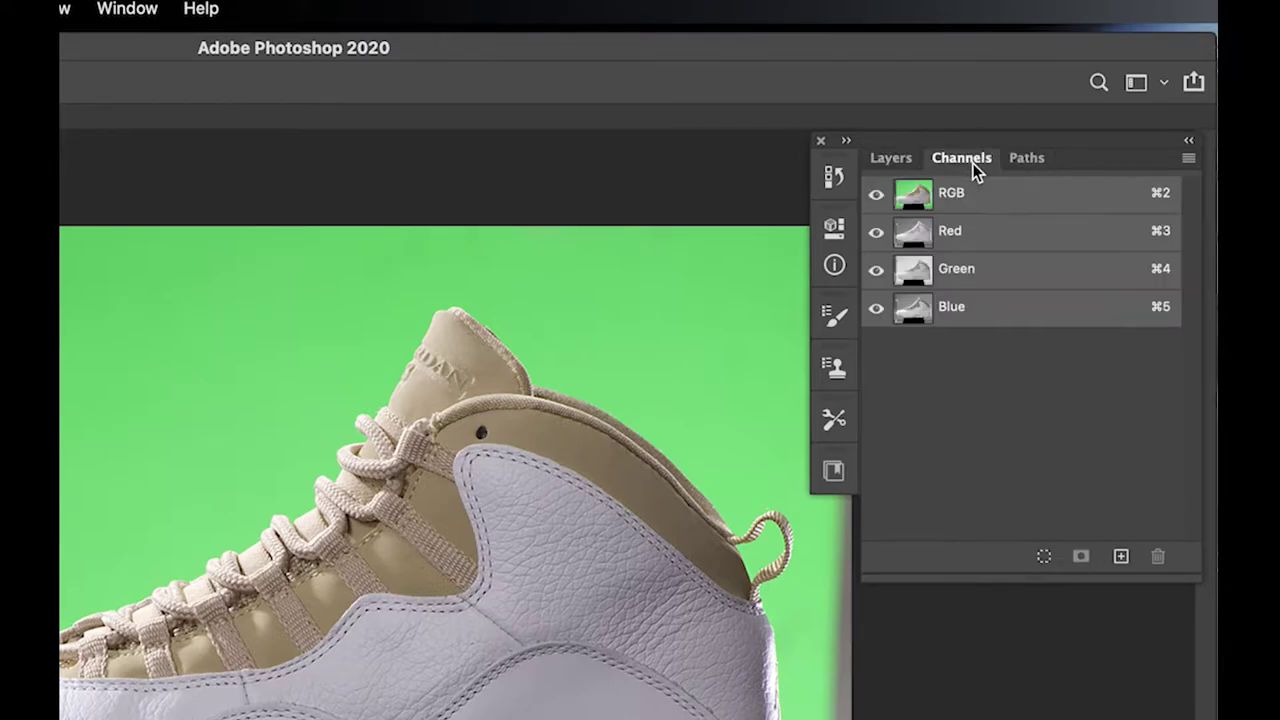
left_click(1024, 157)
left_click(890, 157)
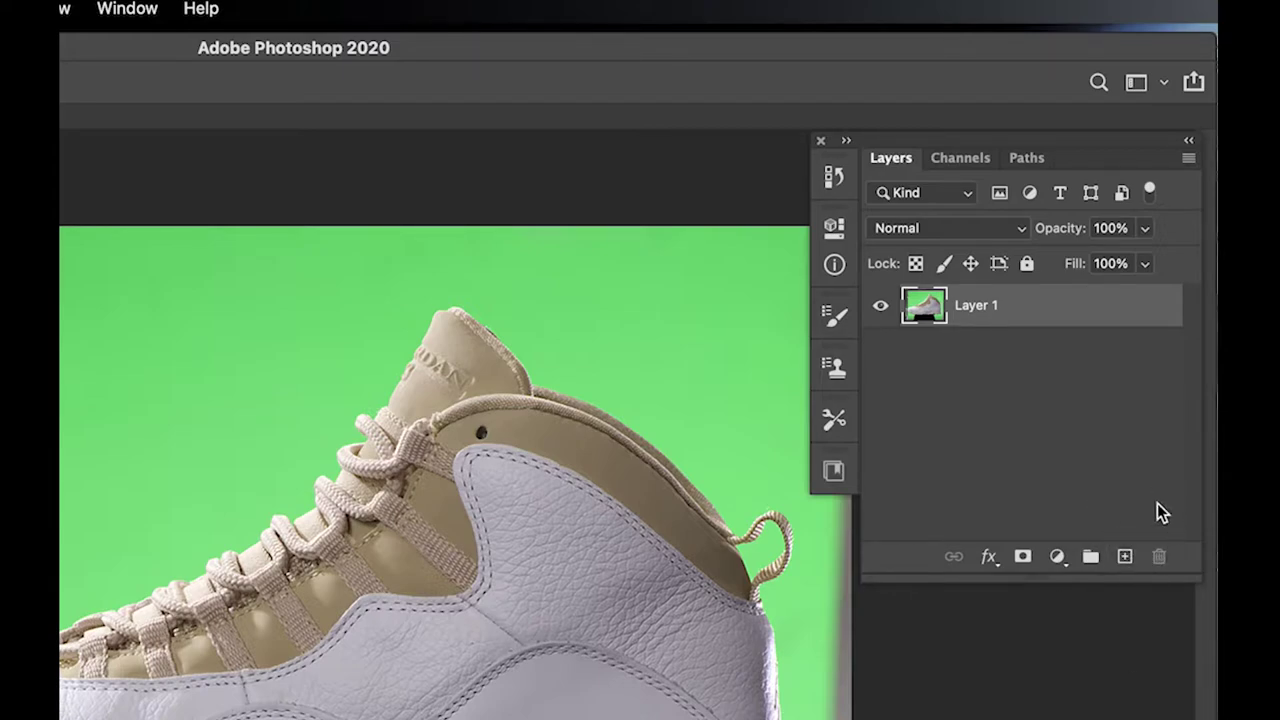
left_click(1127, 558)
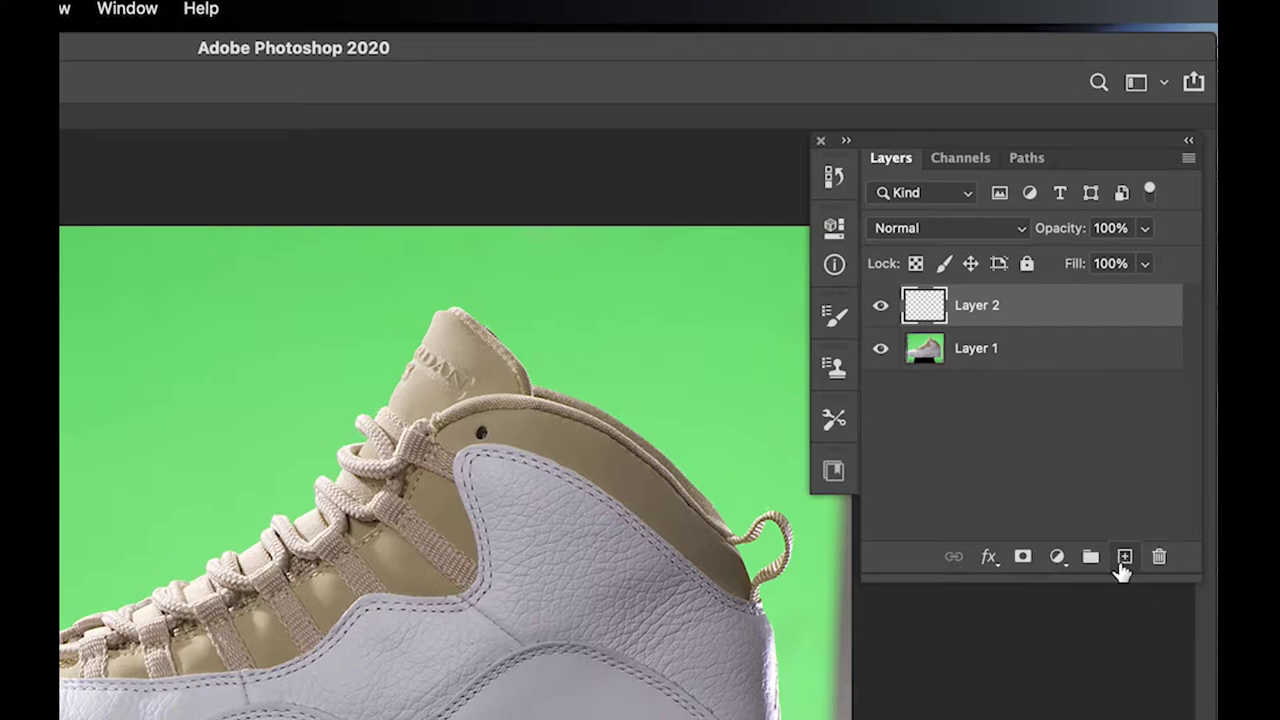
- Remove the newly added layer, then add two empty layers above Layer 1
key("Delete")
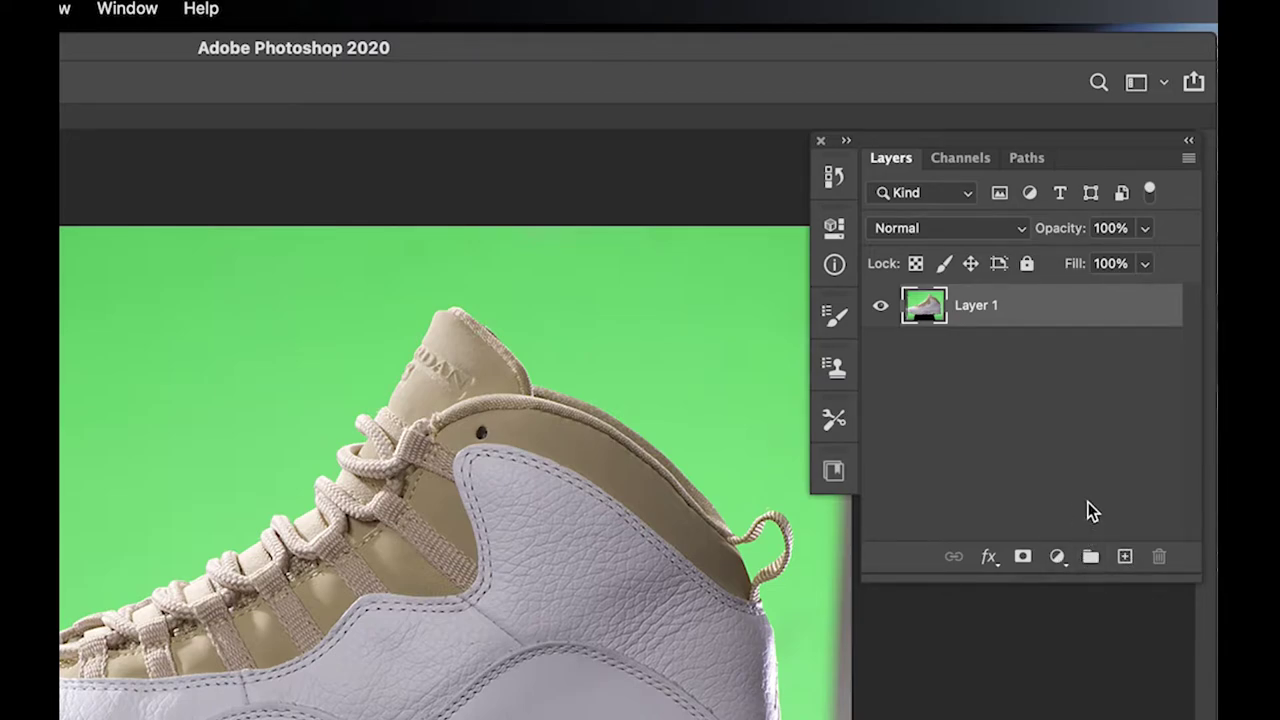
left_click(1125, 557)
left_click(1125, 557)
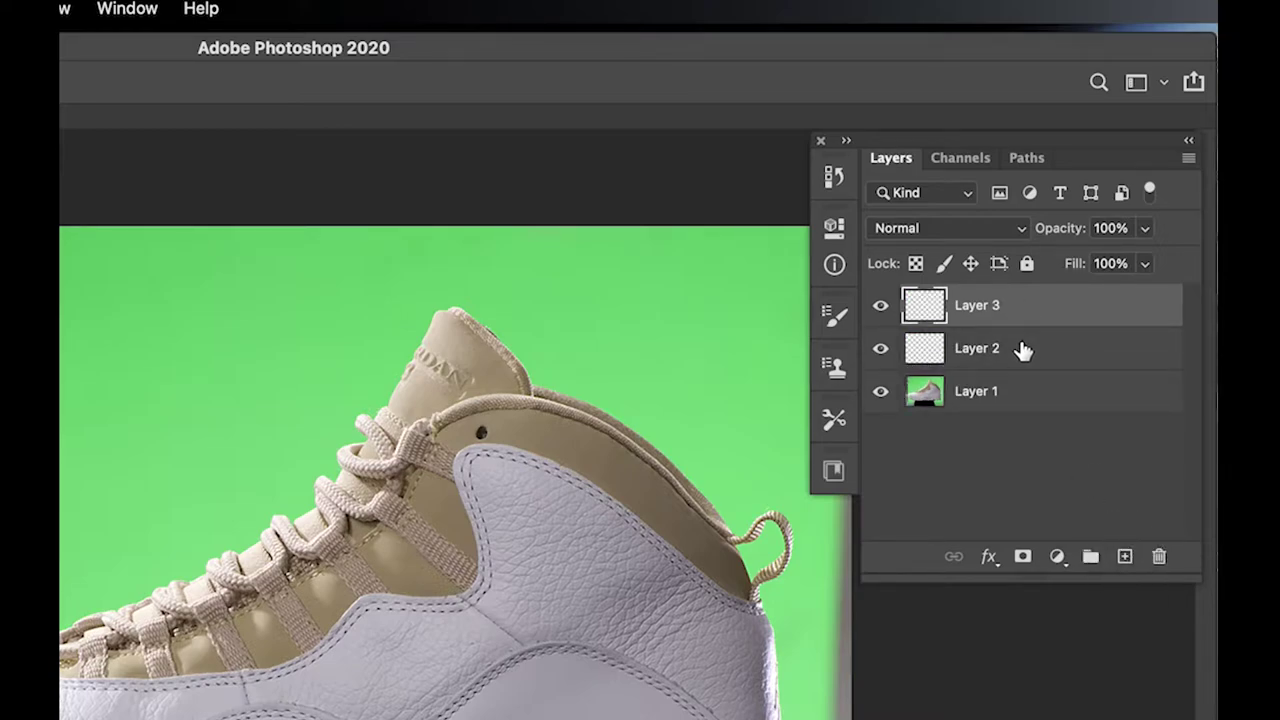
- Group Layers 1–3 into Group 1 and ungroup them, then merge them into Layer 1
left_click(1042, 398, "shift")
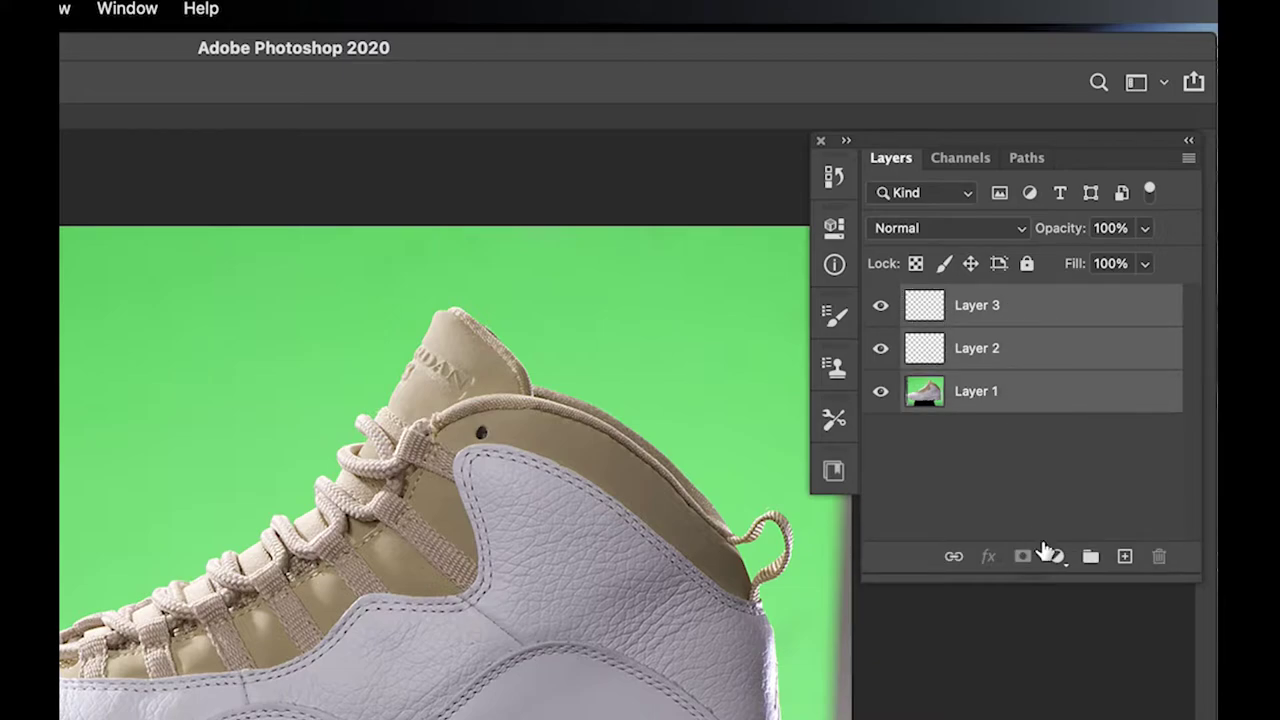
left_click(1090, 556)
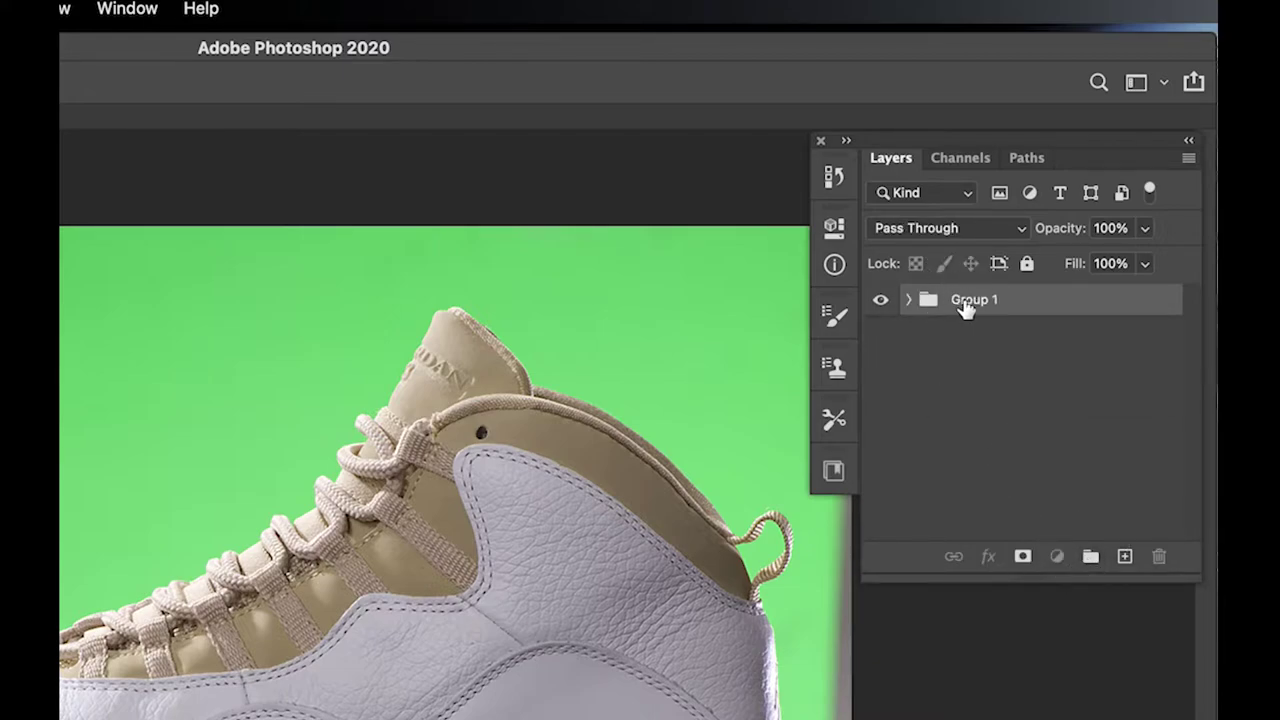
left_click(908, 300)
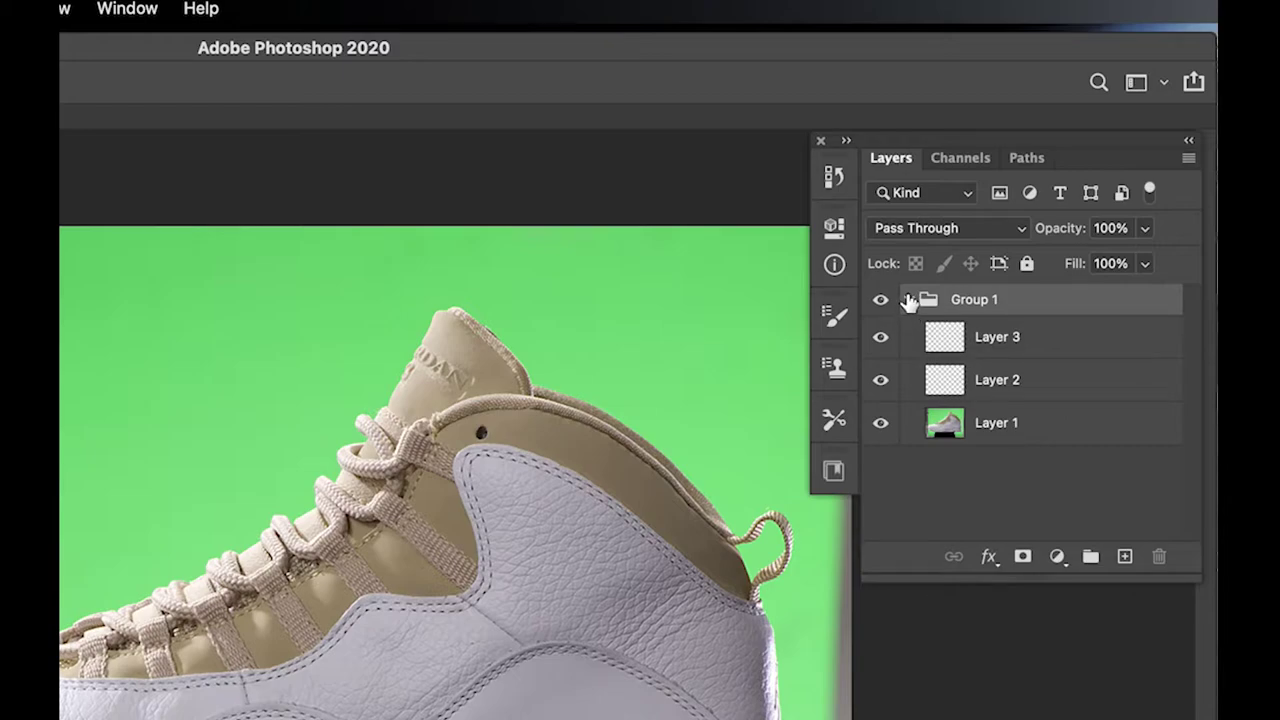
left_click(908, 300)
key("super+z")
left_click(1057, 556)
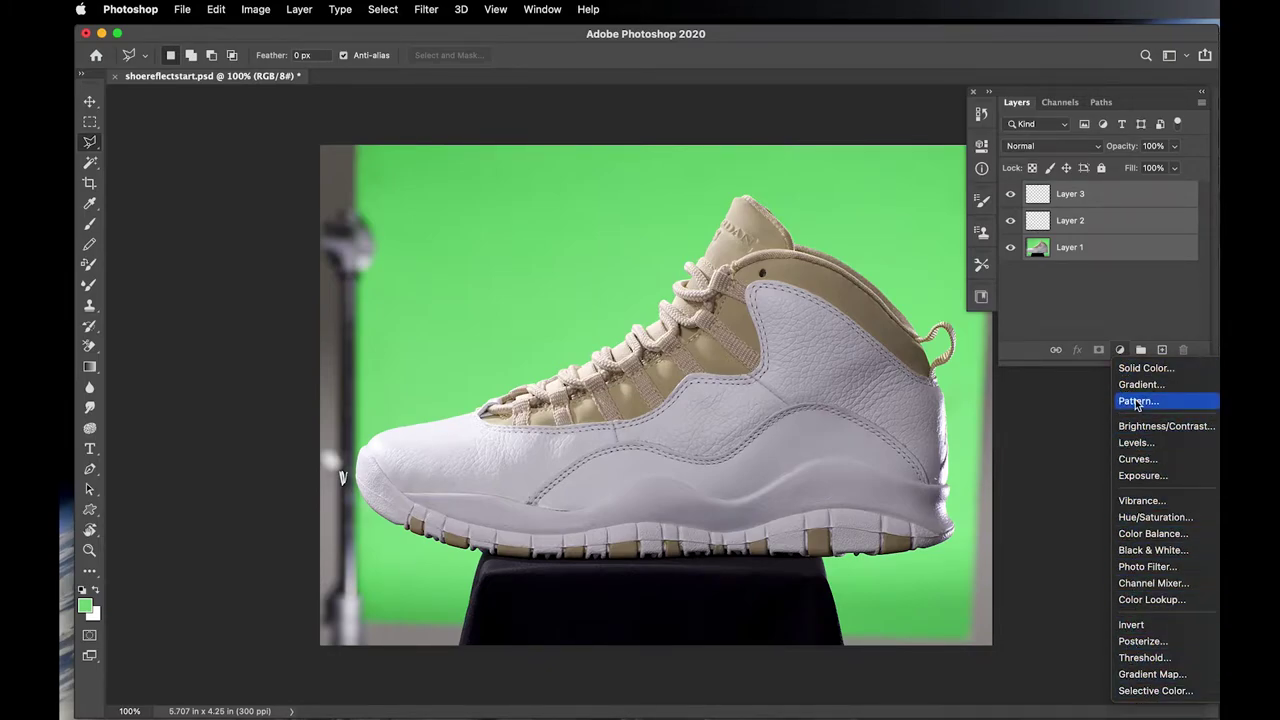
left_click(1121, 340)
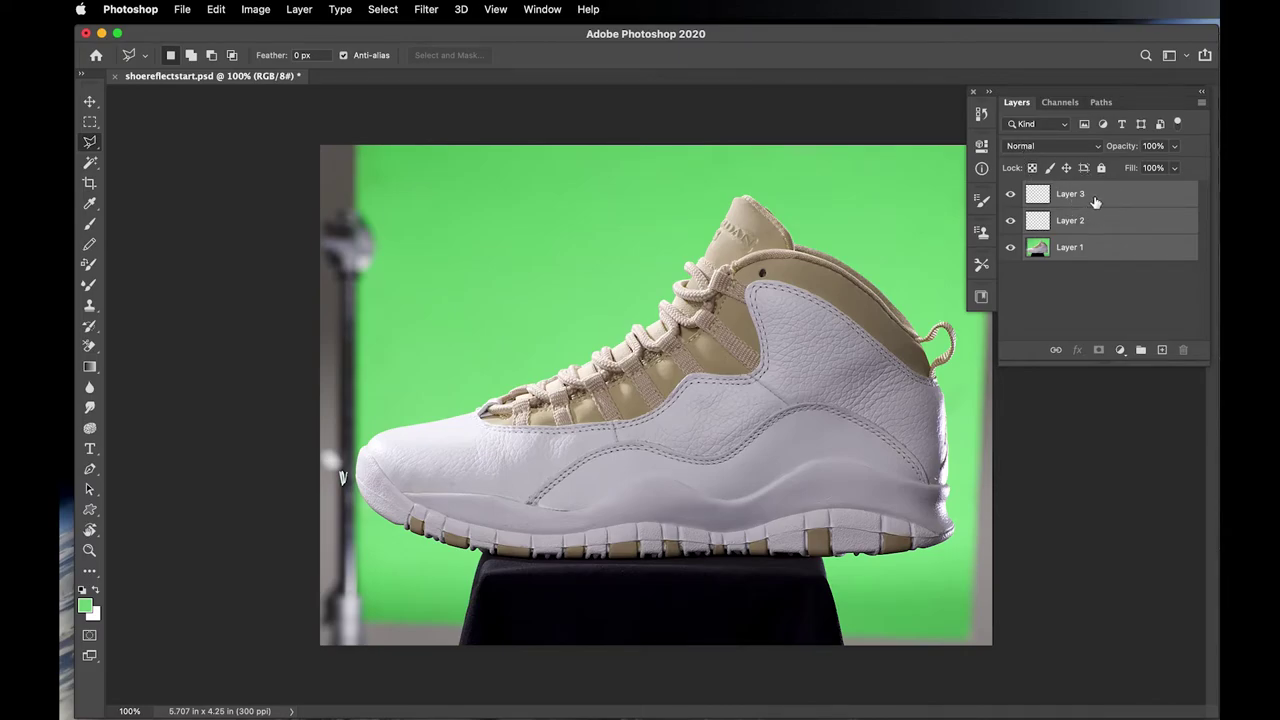
key("super+e")
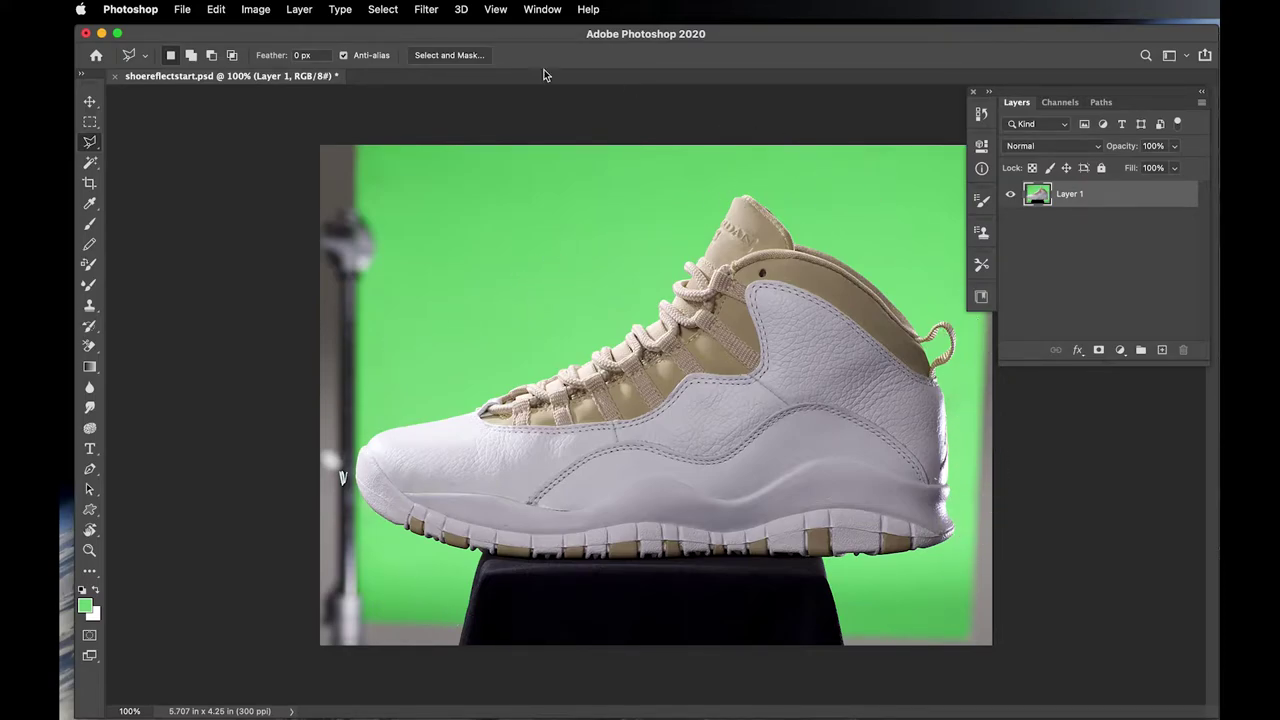
- Open the Select menu
left_click(384, 12)
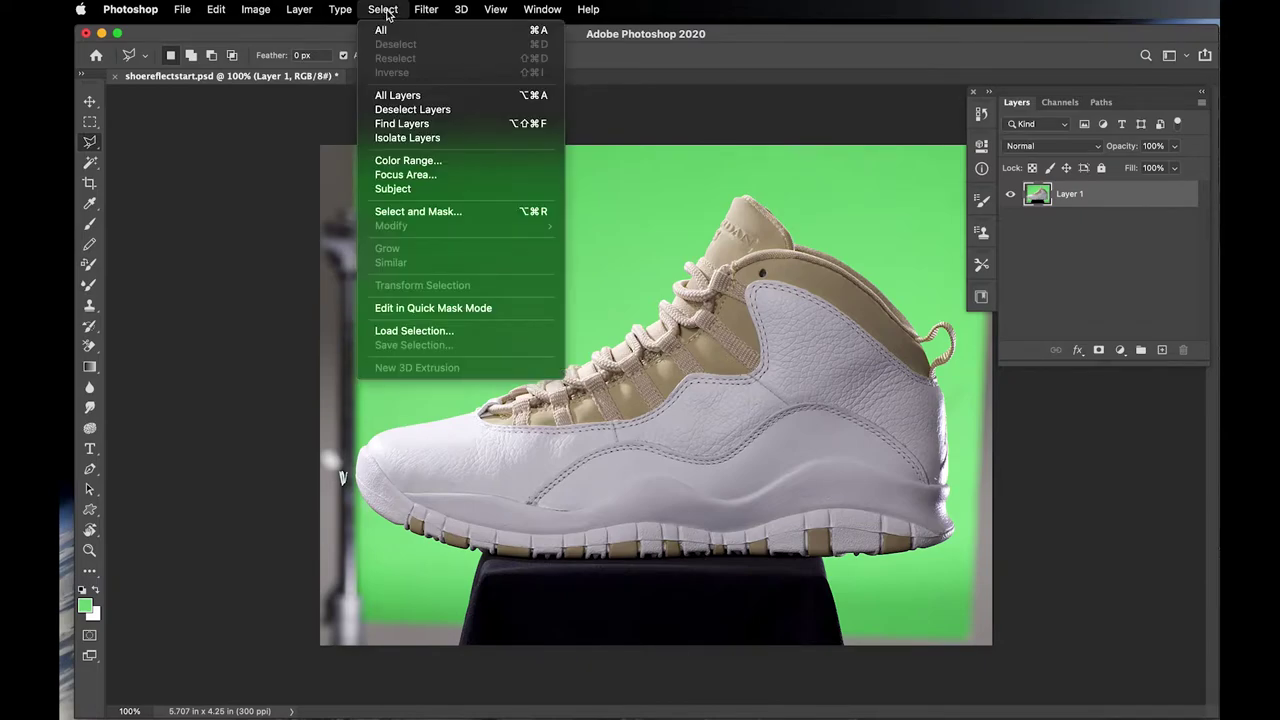
- Open Color Range beside the shoe and lower Fuzziness to 91 with Range at 100%
left_click(405, 162)
left_click_drag(1160, 390, 945, 354)
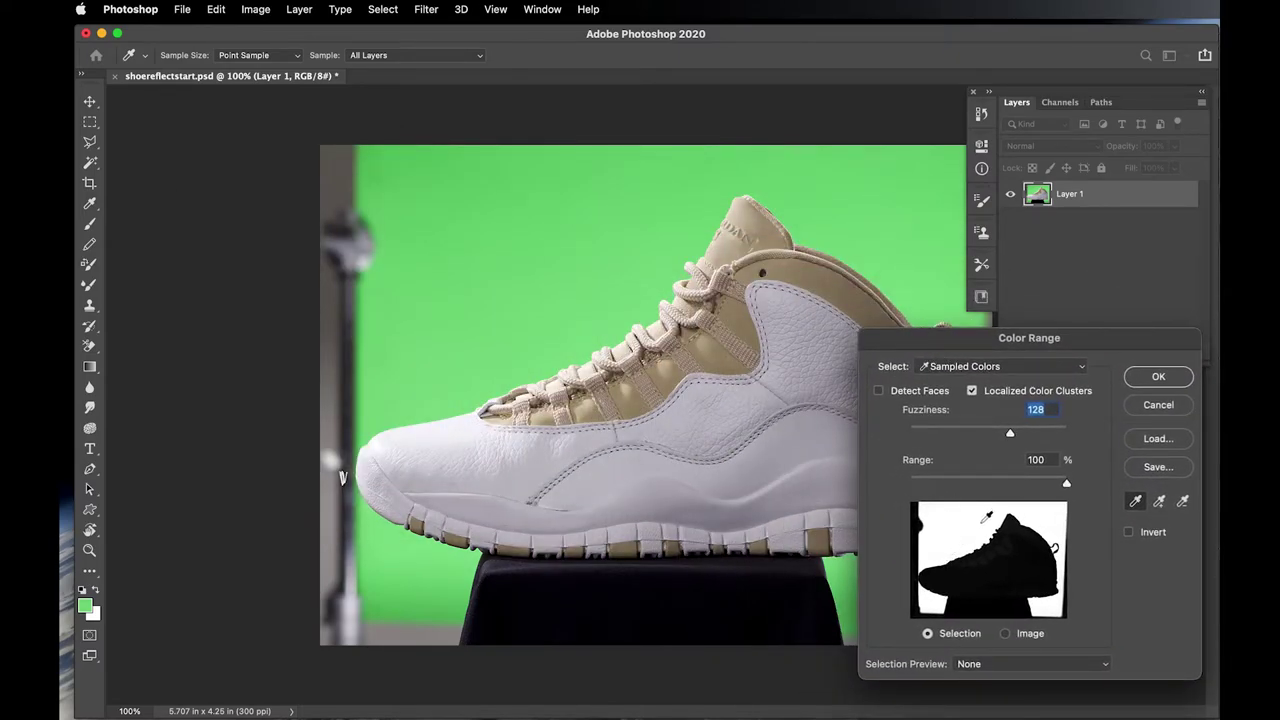
left_click_drag(1012, 440, 982, 436)
mouse_move(1064, 490)
left_mouse_down()
mouse_move(991, 488)
mouse_move(1066, 486)
left_mouse_up()
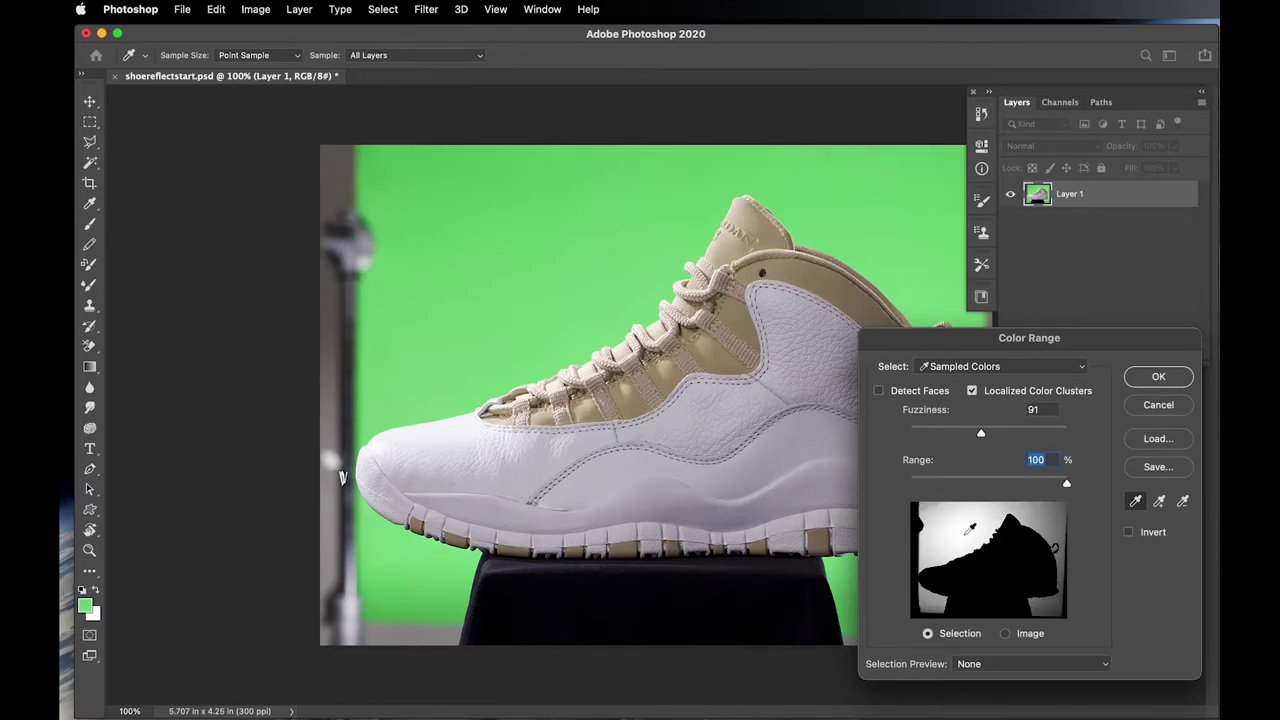
- Sample the green backdrop and the shoe at many spots with the eyedropper
left_click(1016, 568)
left_click(1031, 551)
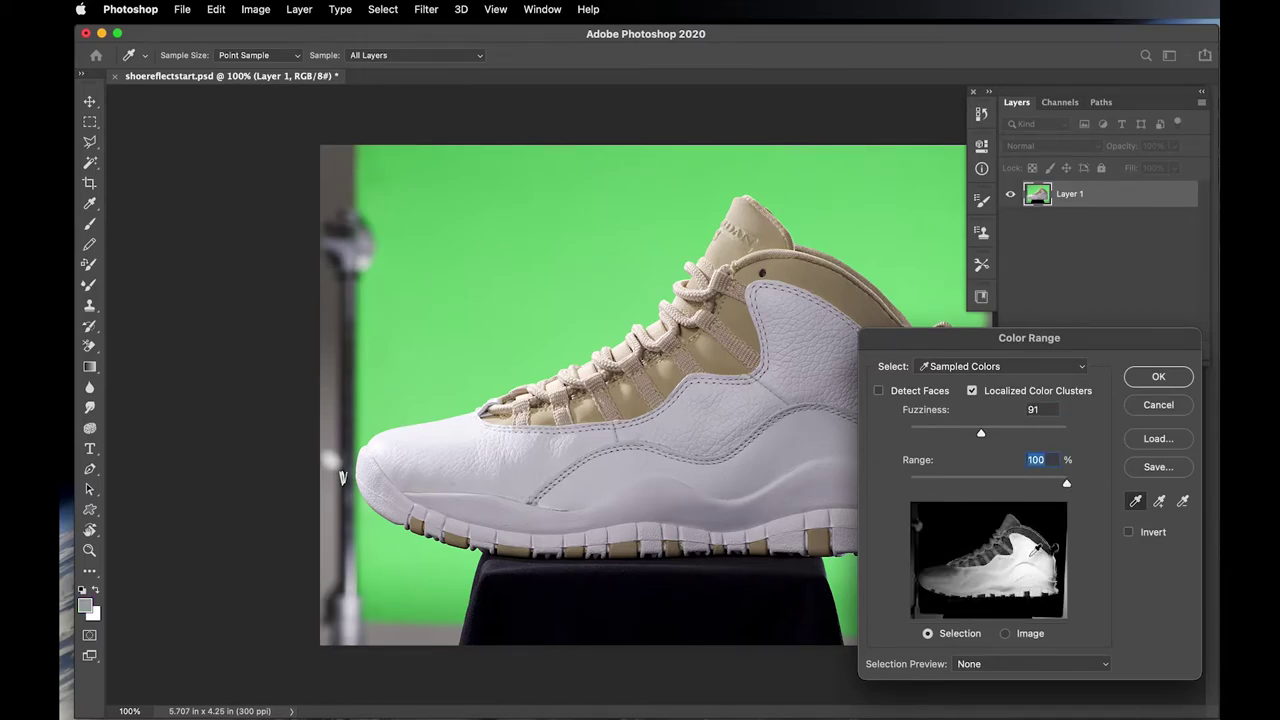
left_click(1052, 548)
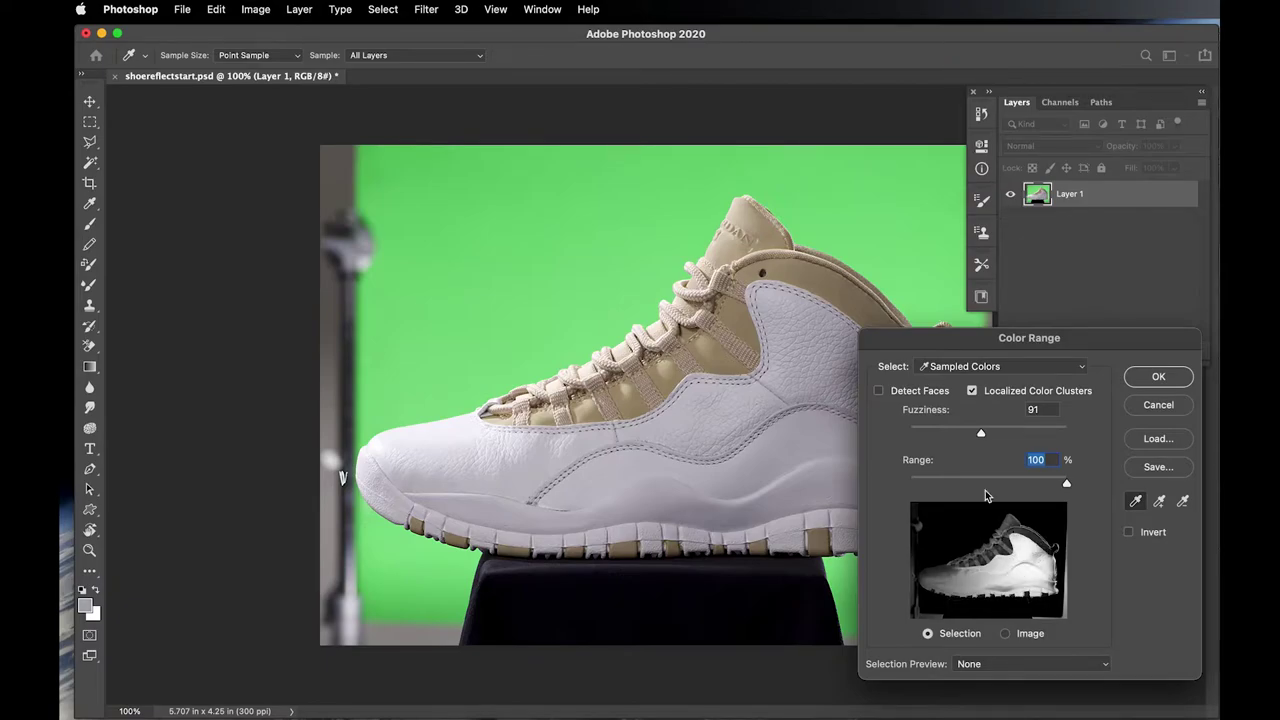
left_click(806, 352)
left_click(753, 222)
left_click(805, 195)
left_click(640, 183)
left_click(929, 309)
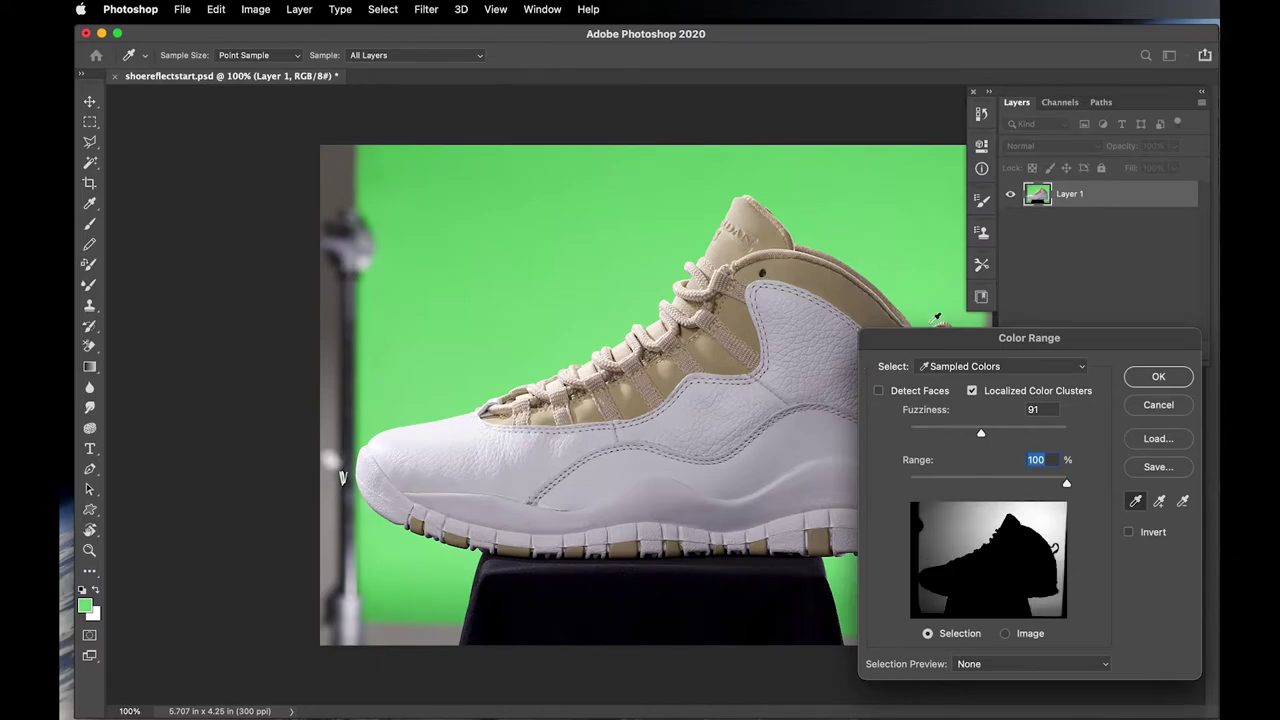
left_click(829, 400)
left_click(876, 243)
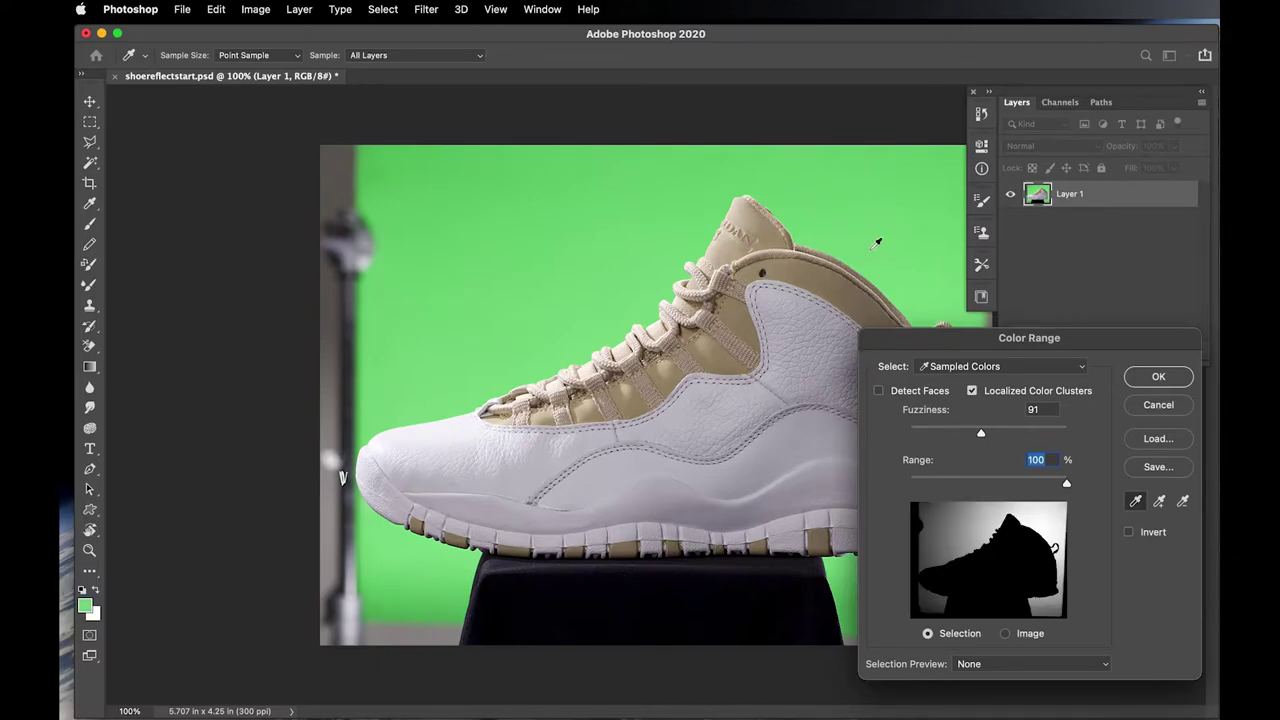
left_click(607, 252)
left_click(780, 376)
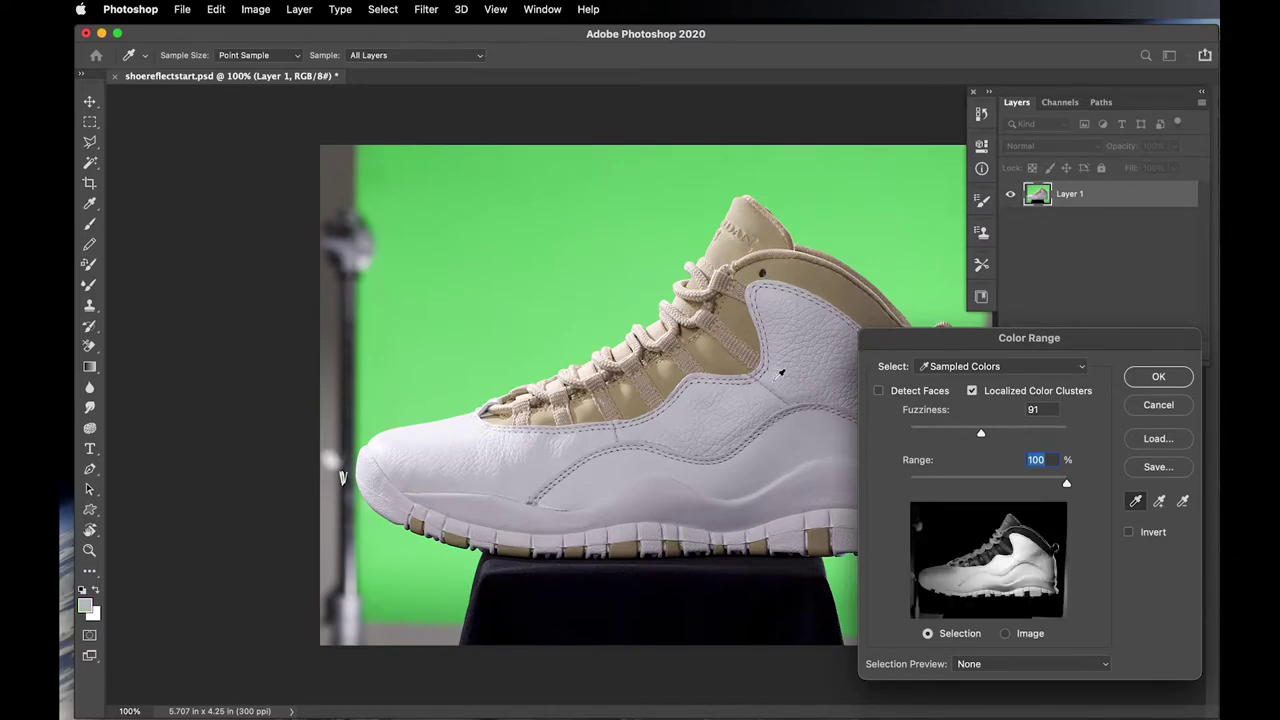
left_click(773, 455)
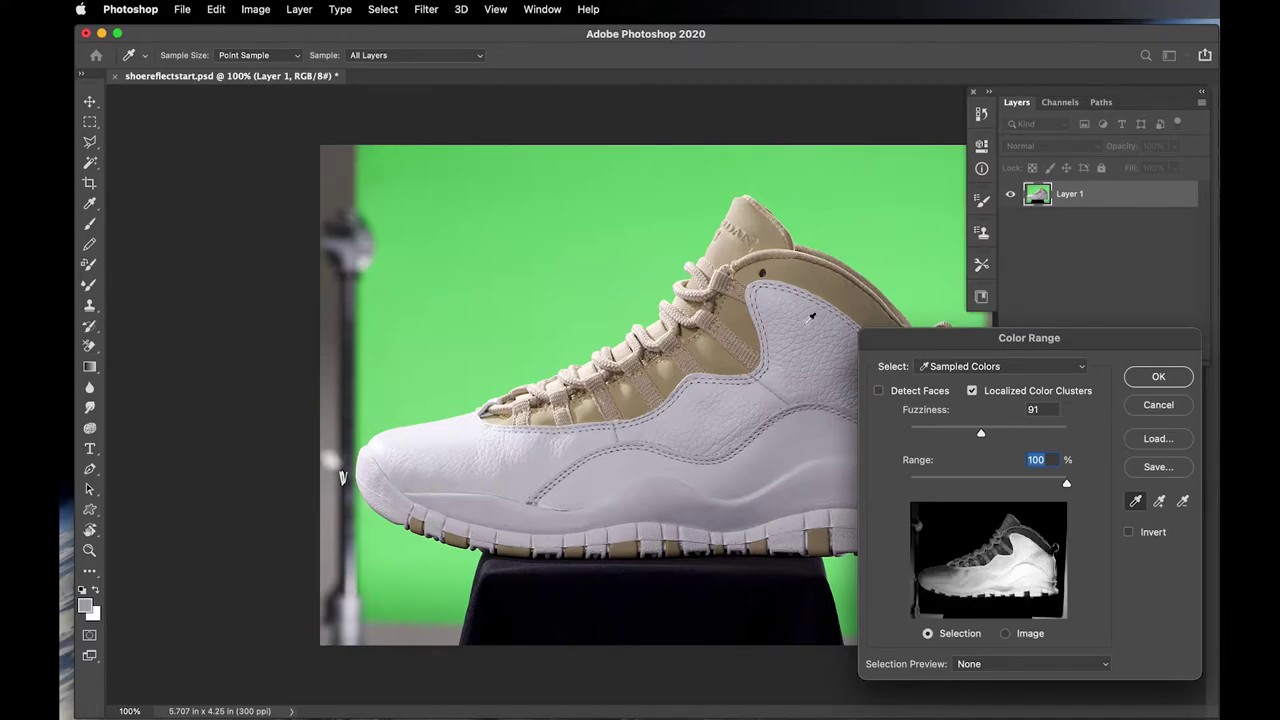
left_click(842, 229)
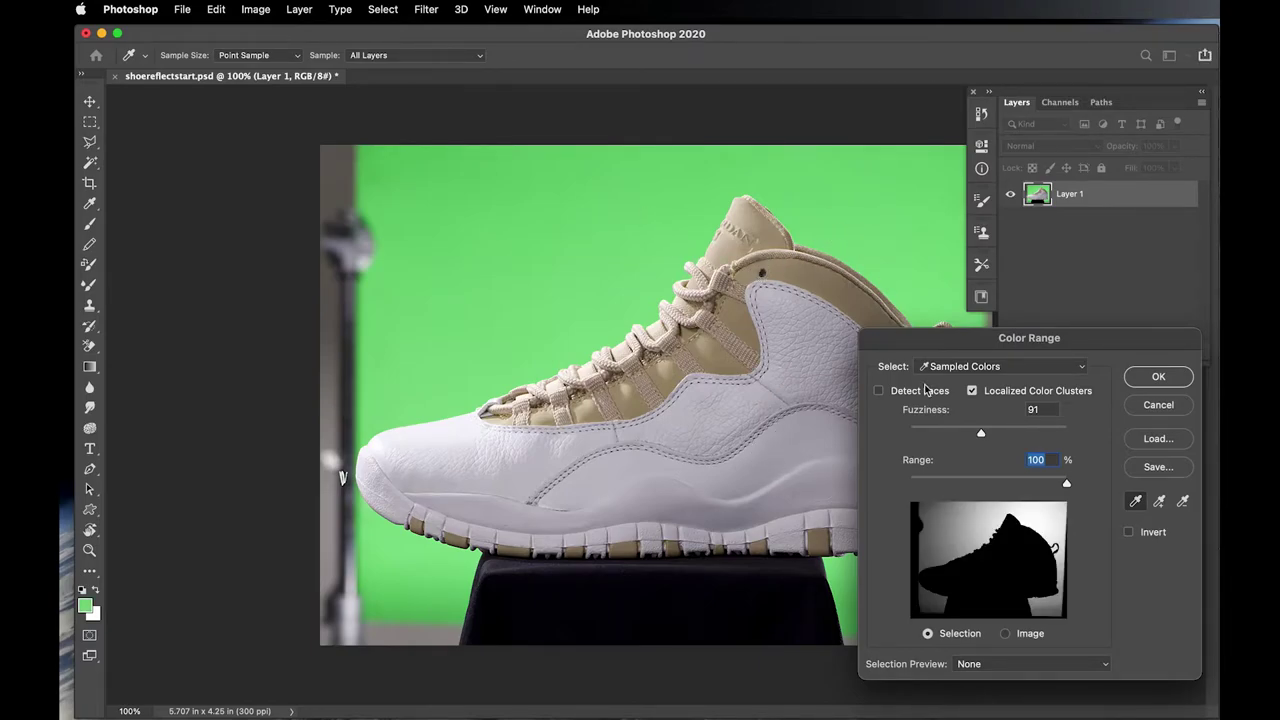
left_click(901, 215)
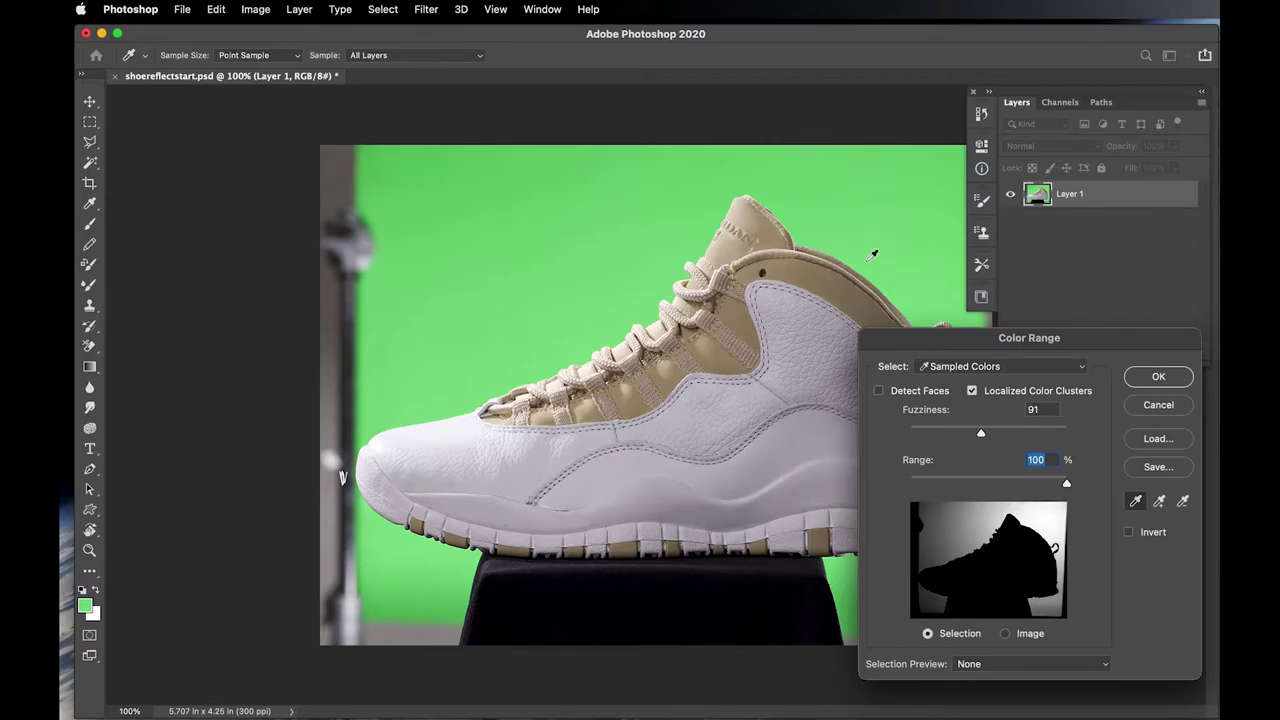
left_click(889, 229)
- Add more backdrop areas, including the lower-left and lower-right corners, to the sample
left_click(555, 255)
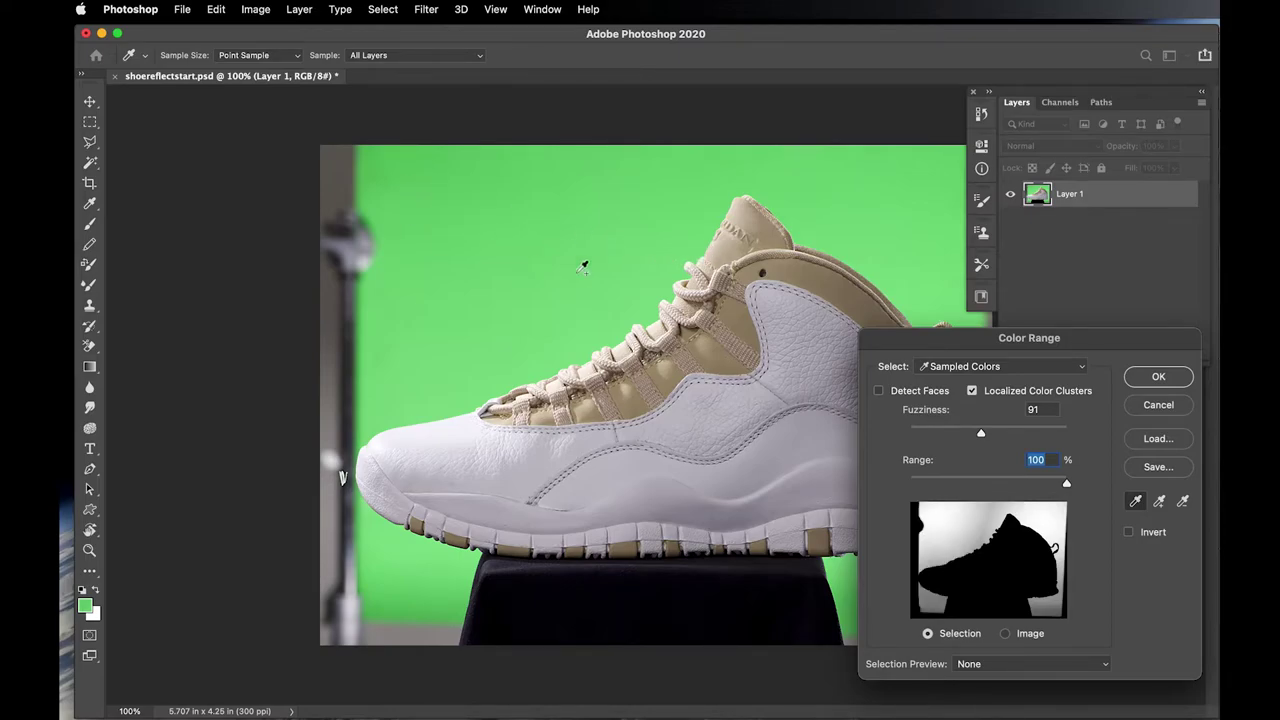
left_click(991, 519)
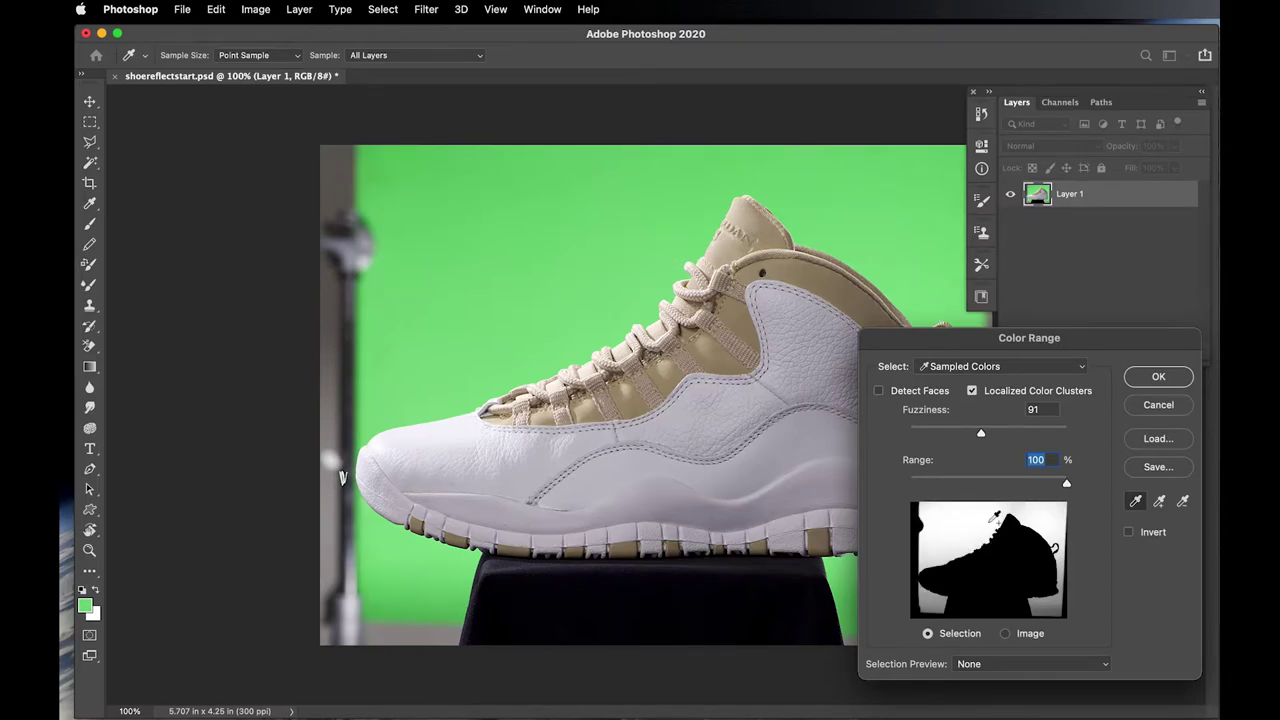
left_click(1064, 606)
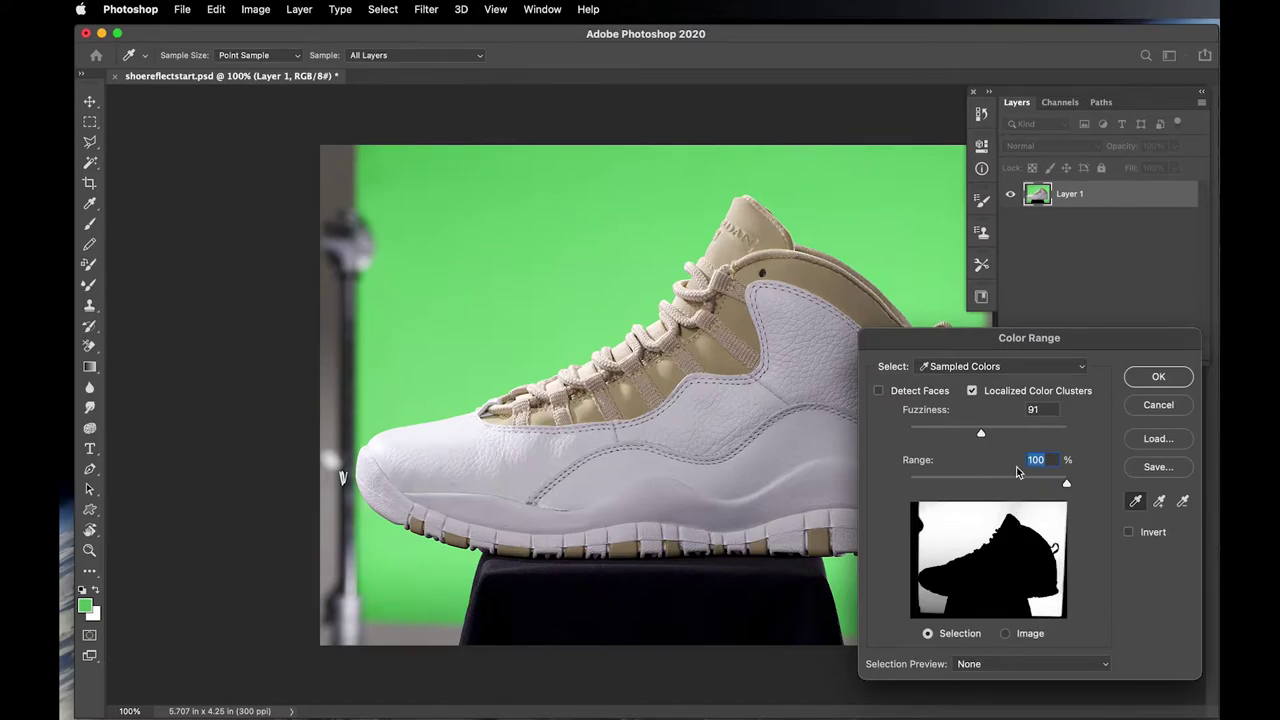
left_click(938, 602)
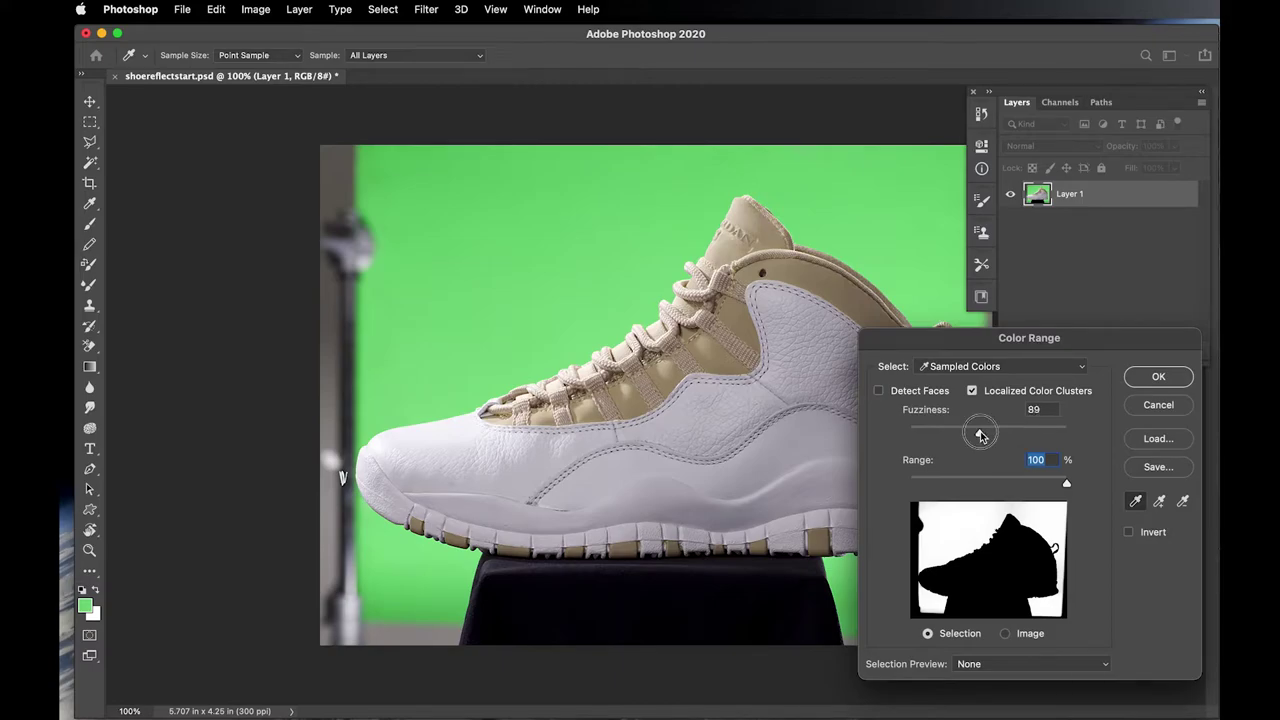
- Fine-tune Fuzziness to about 116 for the backdrop selection
mouse_move(983, 436)
left_mouse_down()
mouse_move(948, 438)
mouse_move(1000, 445)
mouse_move(935, 446)
mouse_move(1060, 452)
mouse_move(1004, 446)
left_mouse_up()
mouse_move(1066, 484)
left_mouse_down()
mouse_move(964, 484)
mouse_move(1066, 486)
left_mouse_up()
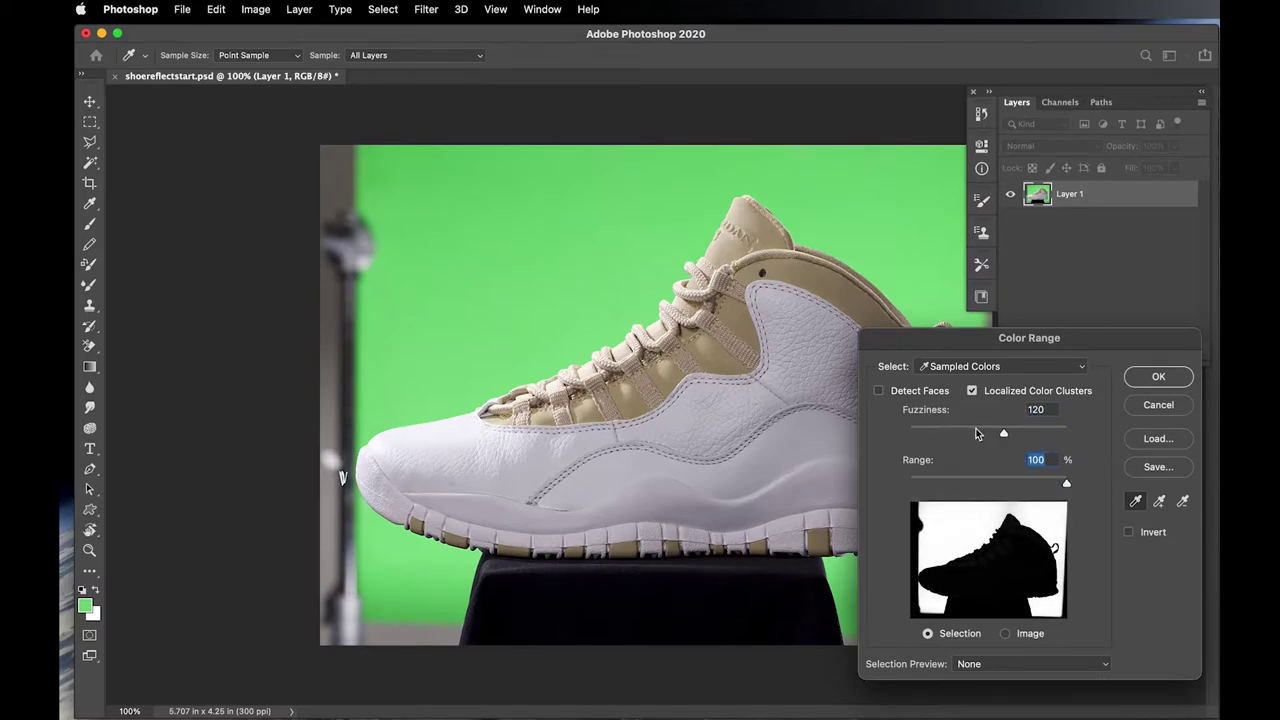
mouse_move(1004, 433)
left_mouse_down()
mouse_move(913, 433)
mouse_move(1073, 445)
mouse_move(910, 428)
mouse_move(1001, 434)
left_mouse_up()
- Accept the Color Range to load the green backdrop selection
key("Return")
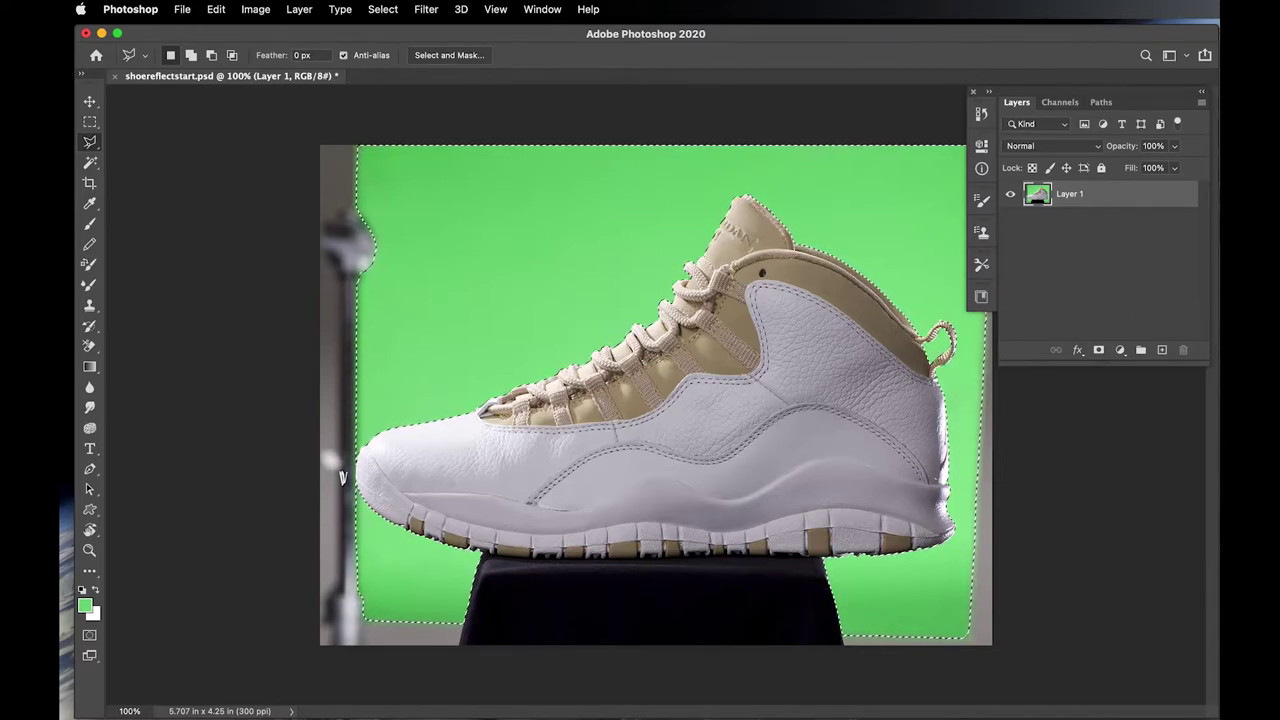
right_click(1052, 290)
key("Escape")
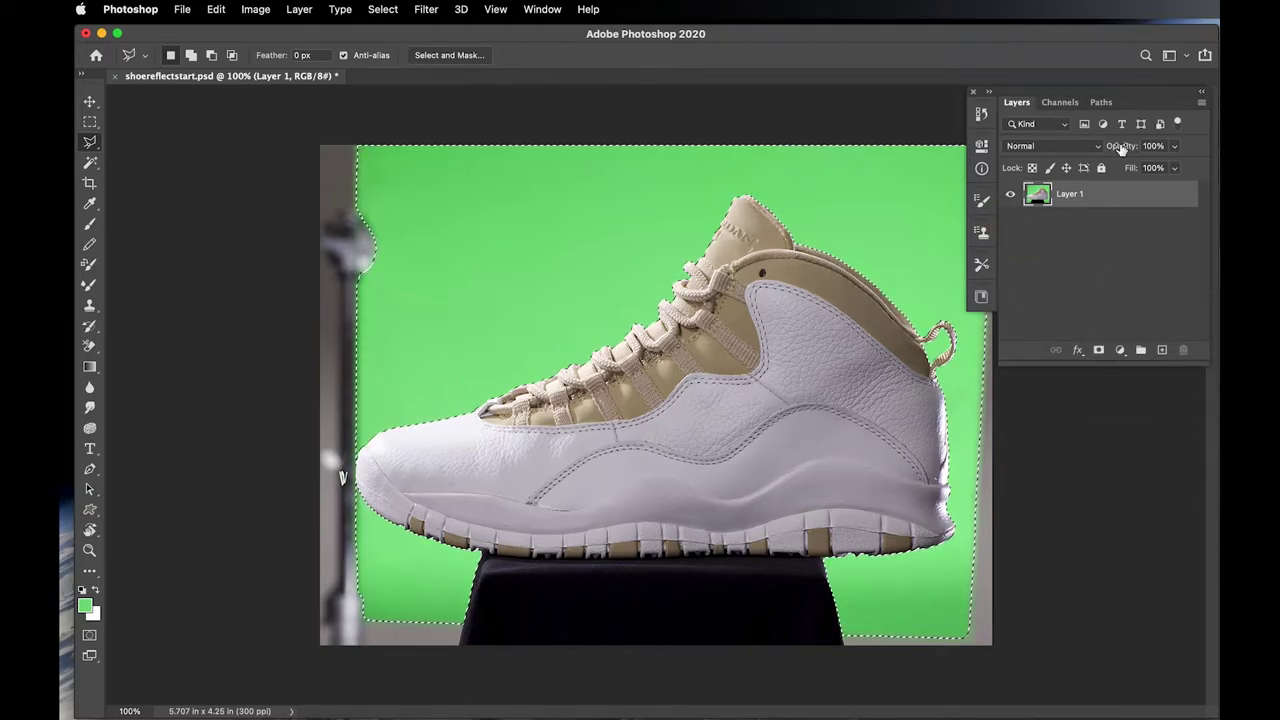
- Add a layer mask to Layer 1 from the backdrop selection
left_click(1080, 351)
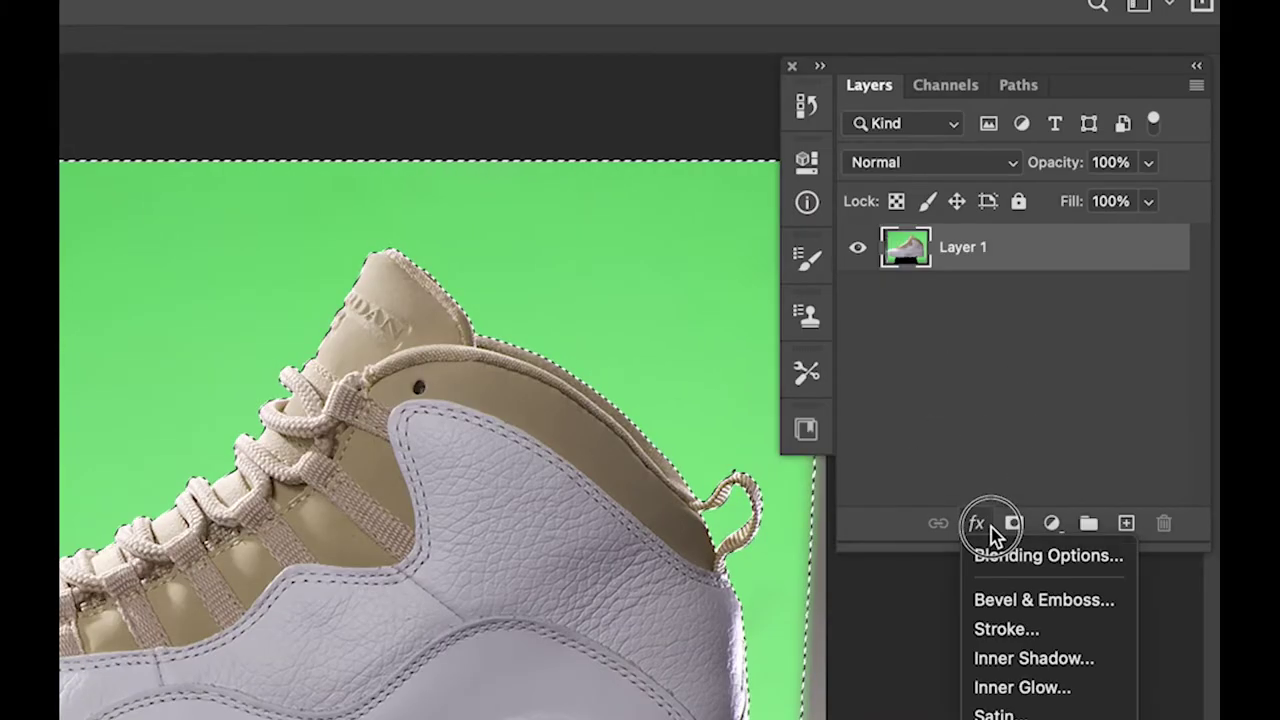
left_click(1150, 660)
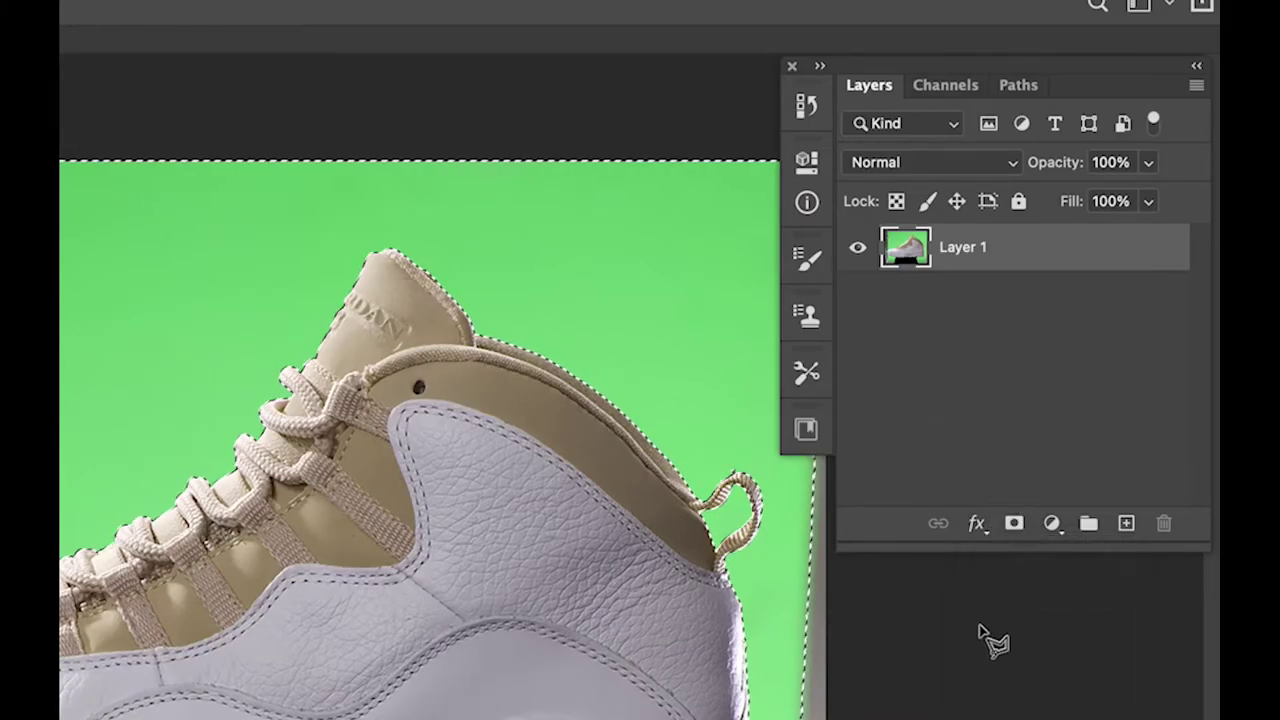
left_click(1014, 527)
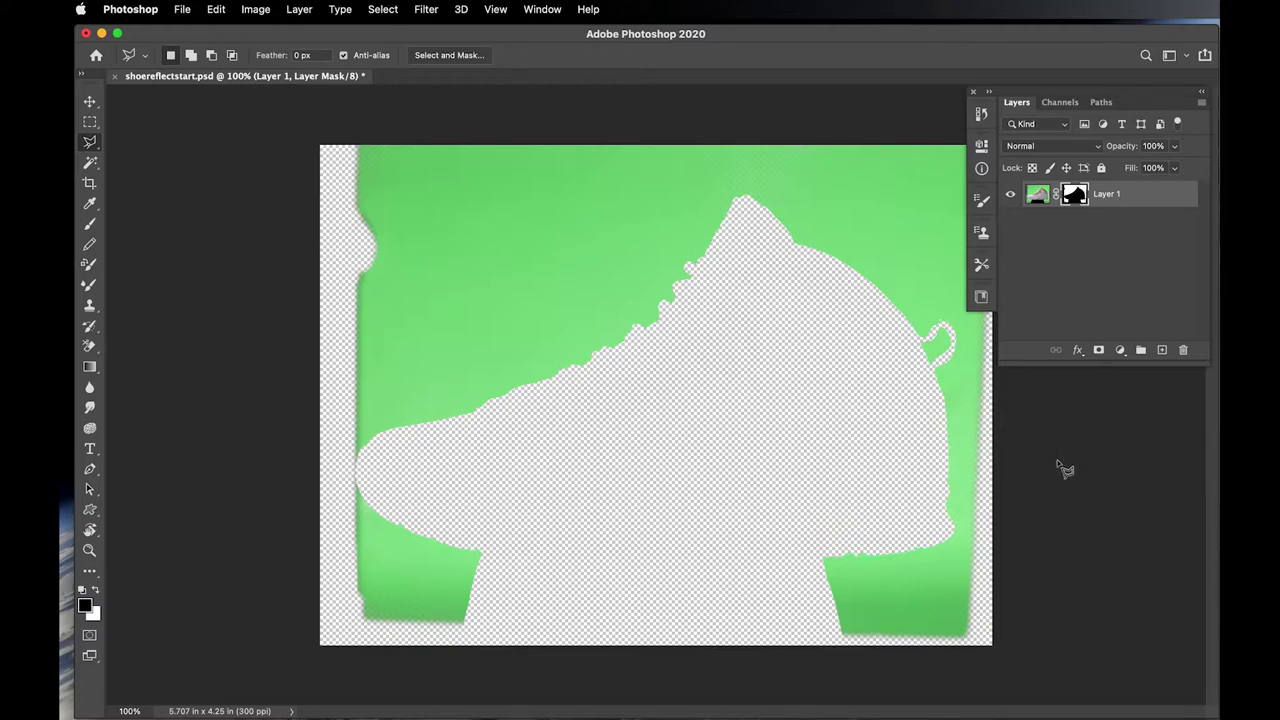
- Target Layer 1's mask and invert it so the shoe shows
left_click(1037, 194)
left_click(1074, 194)
left_click(1037, 194)
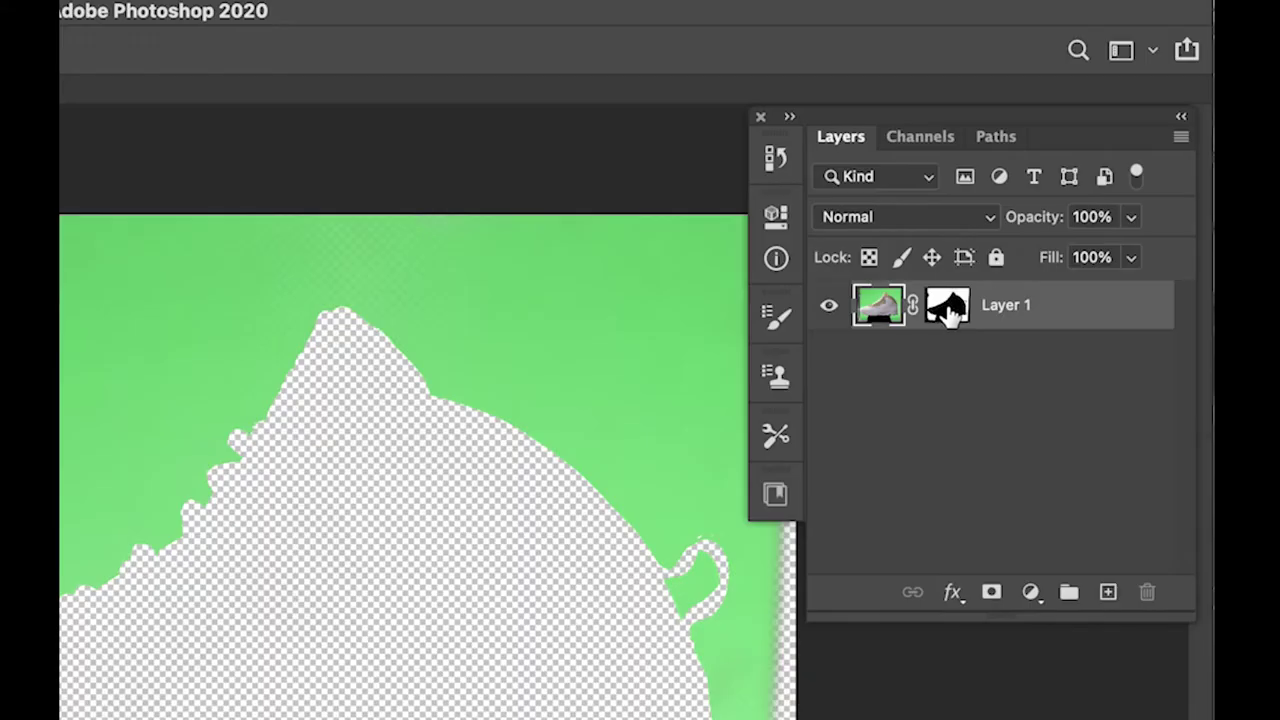
left_click(1074, 194)
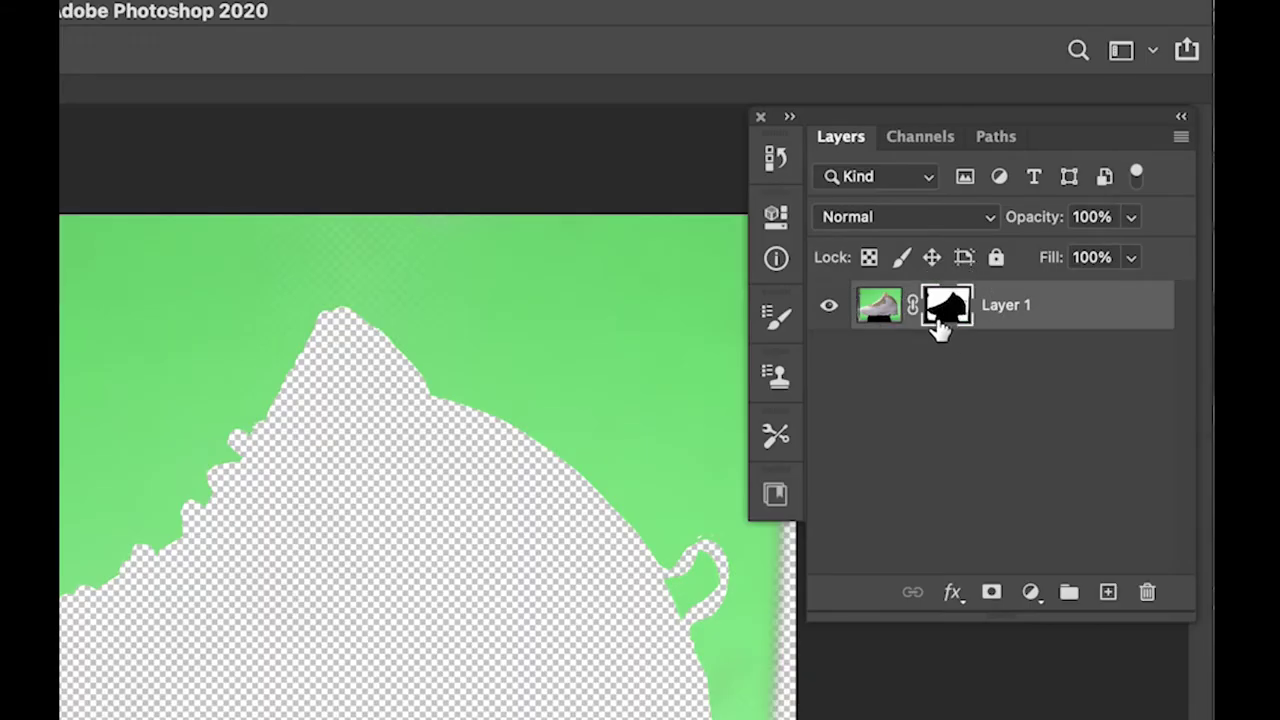
left_click(869, 318)
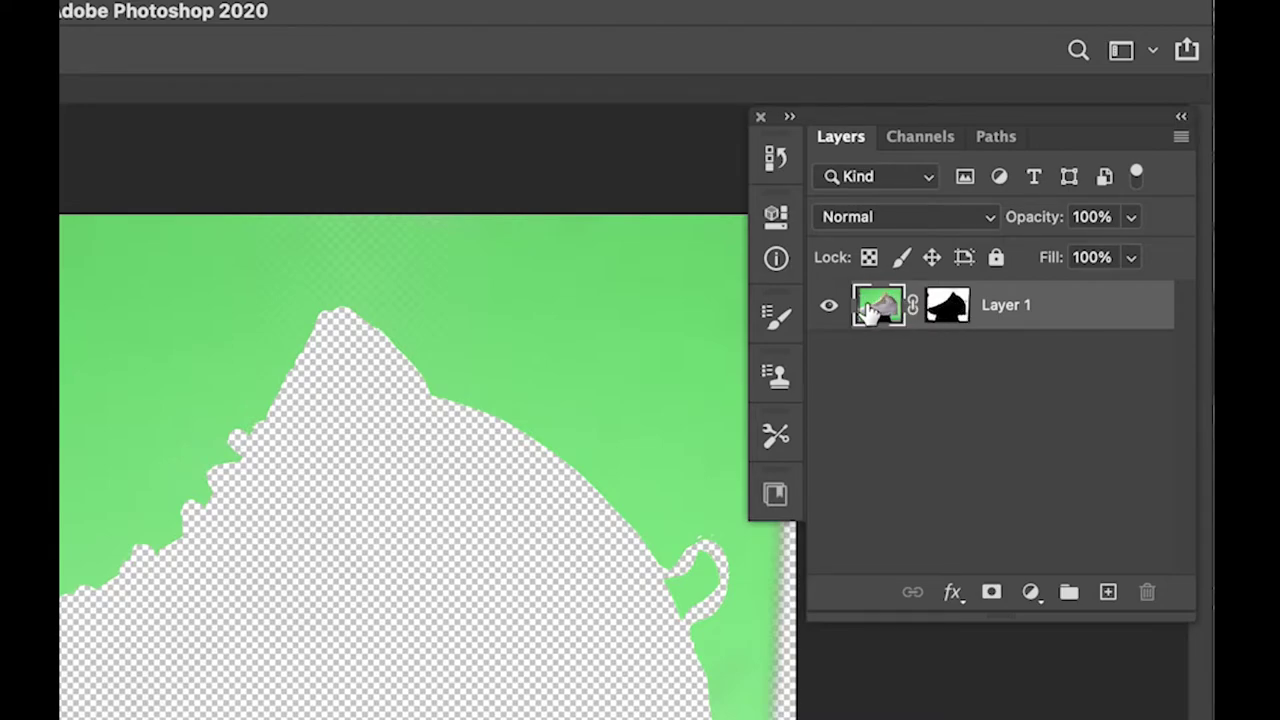
left_click(948, 312)
left_click(878, 306)
left_click(945, 310)
left_click(876, 308)
left_click(945, 311)
left_click(882, 312)
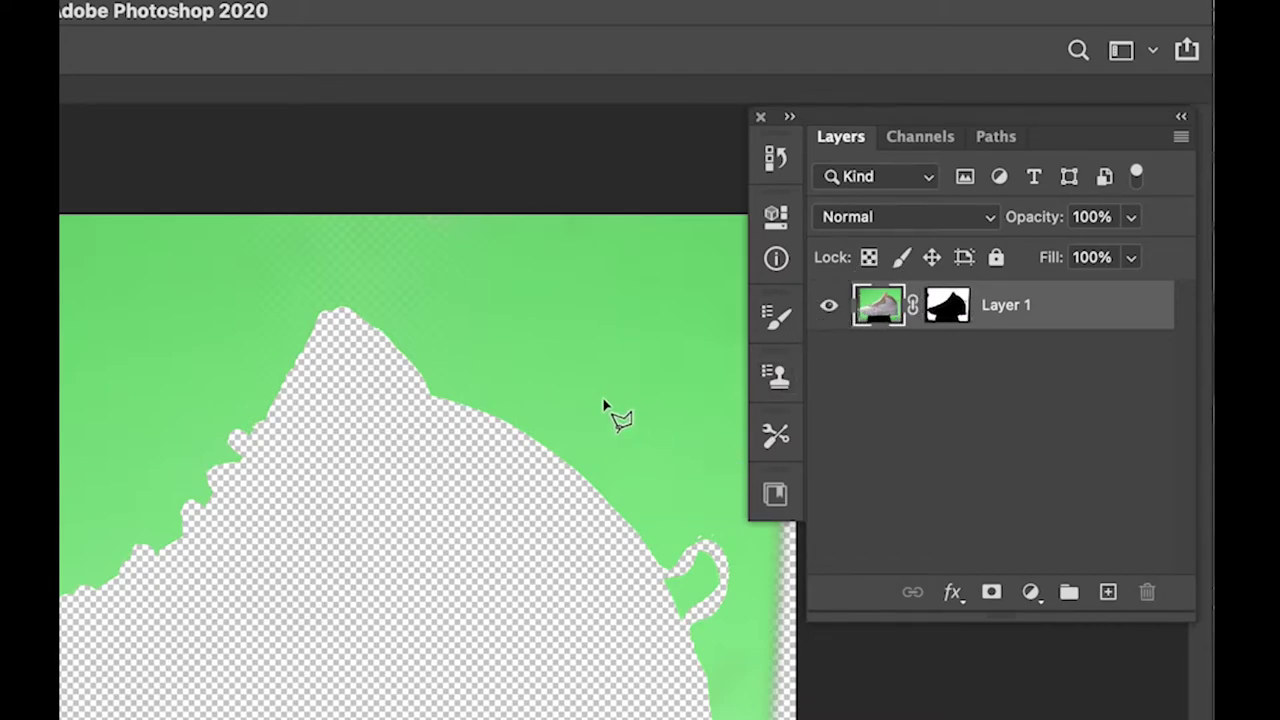
left_click(946, 314)
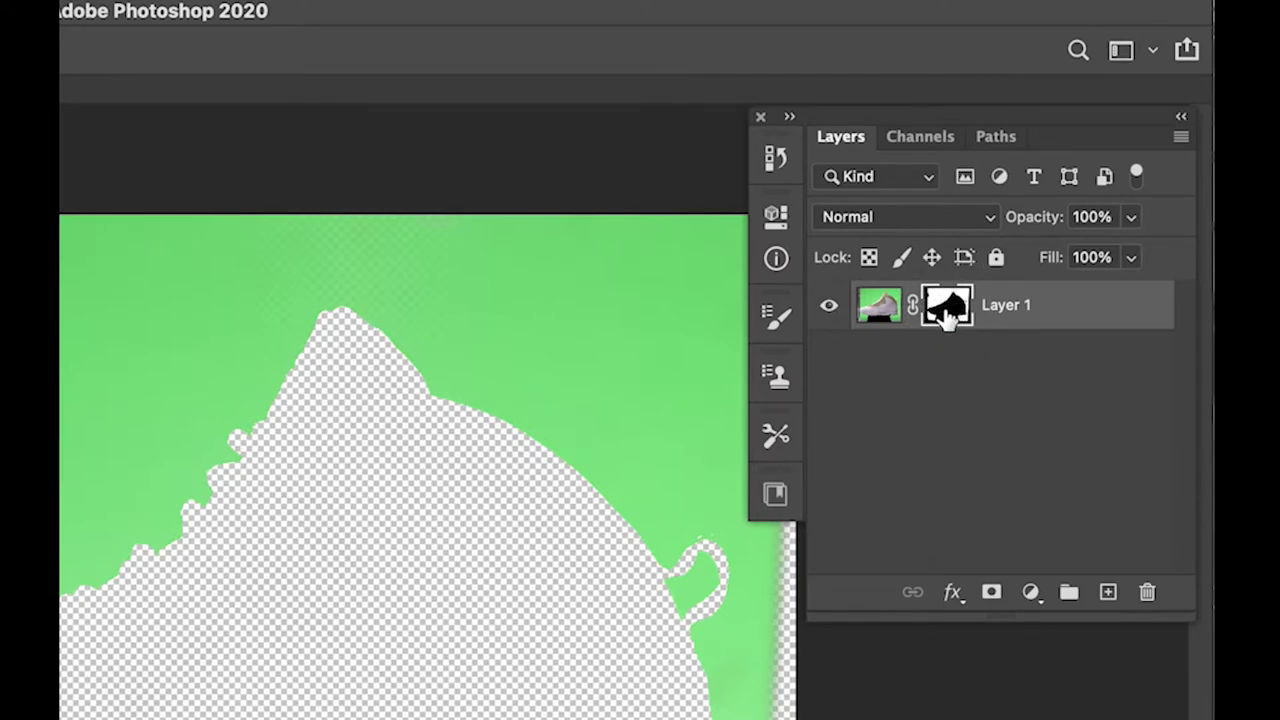
key("super+i")
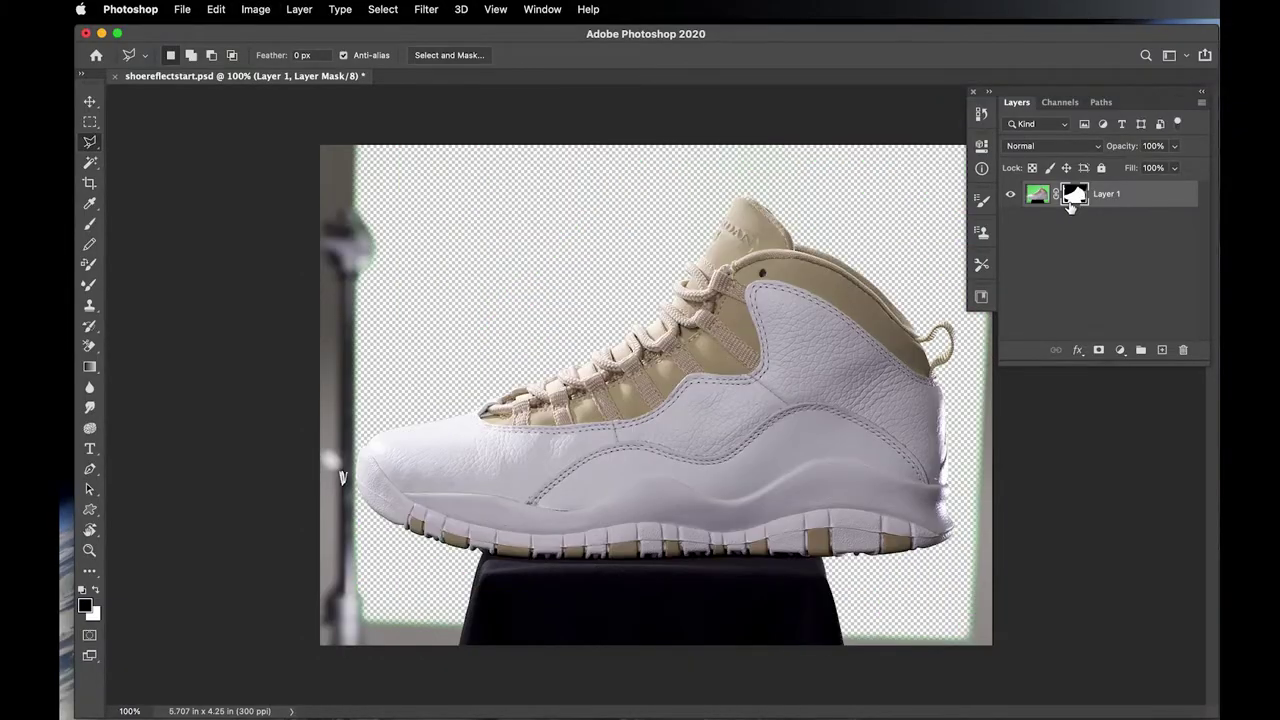
- Accidentally invert the layer image's colours, then revert the inversion
left_click(255, 9)
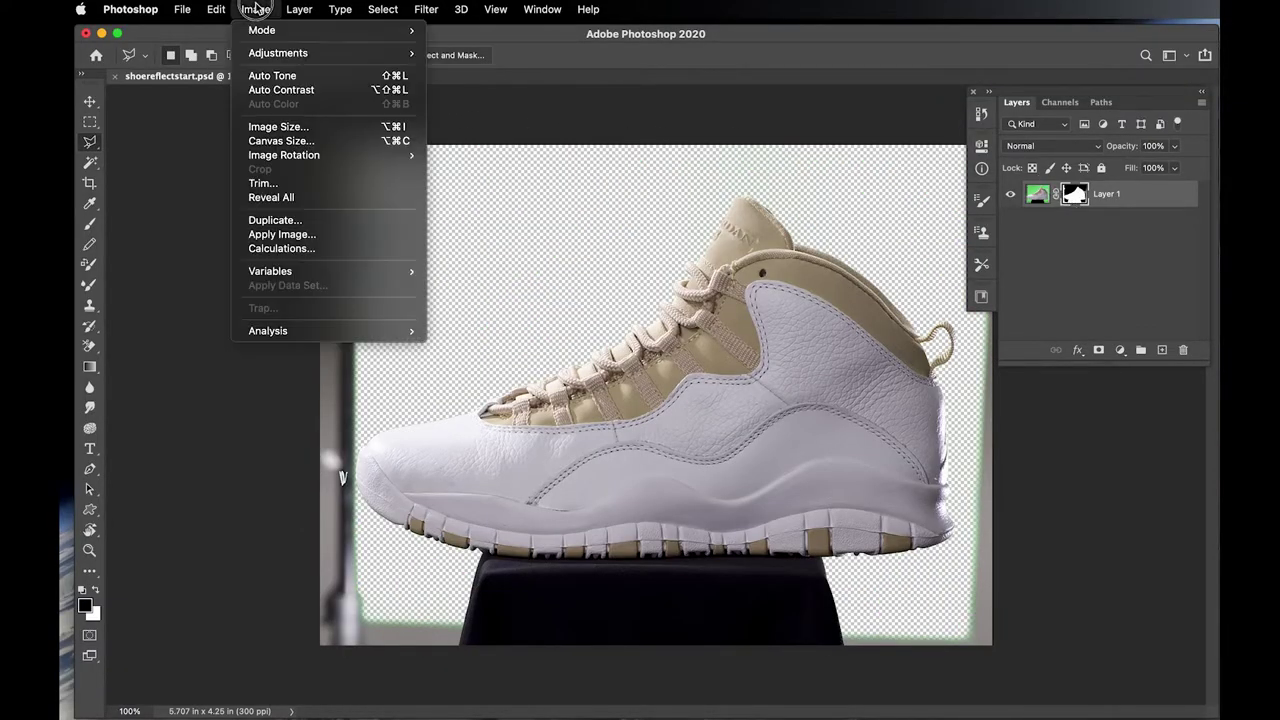
mouse_move(261, 57)
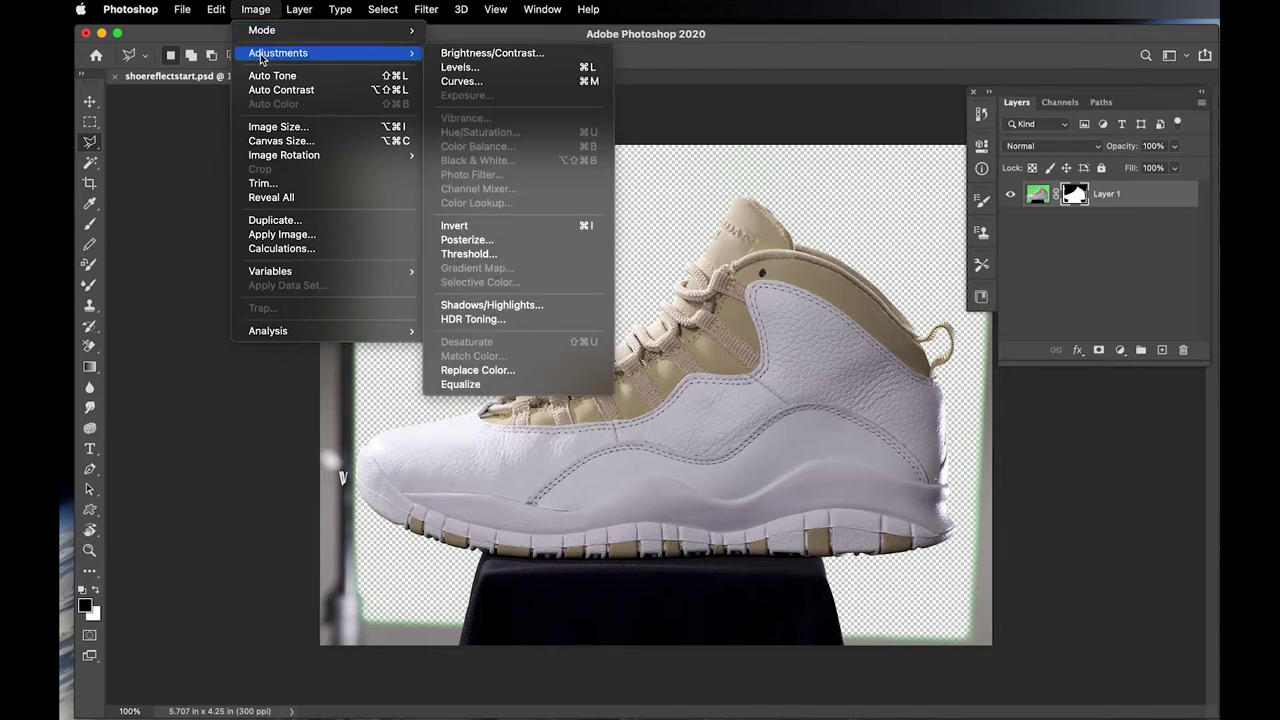
left_click(790, 134)
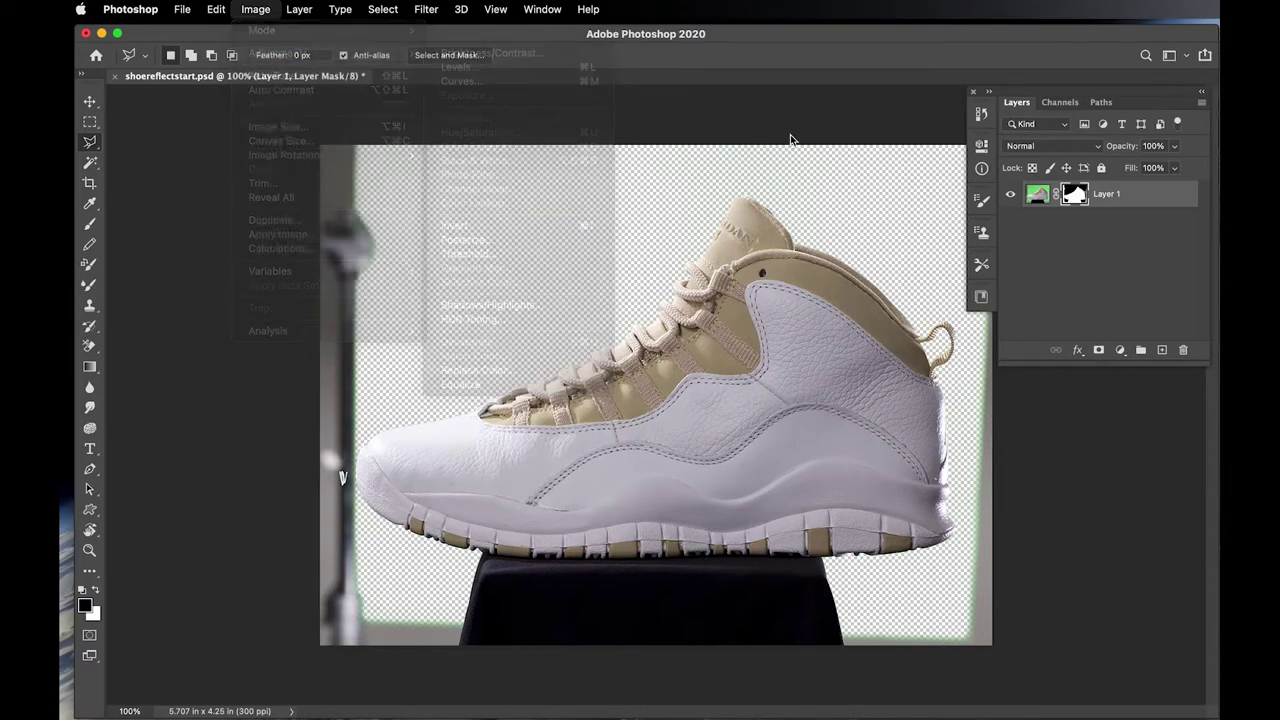
left_click(1040, 198)
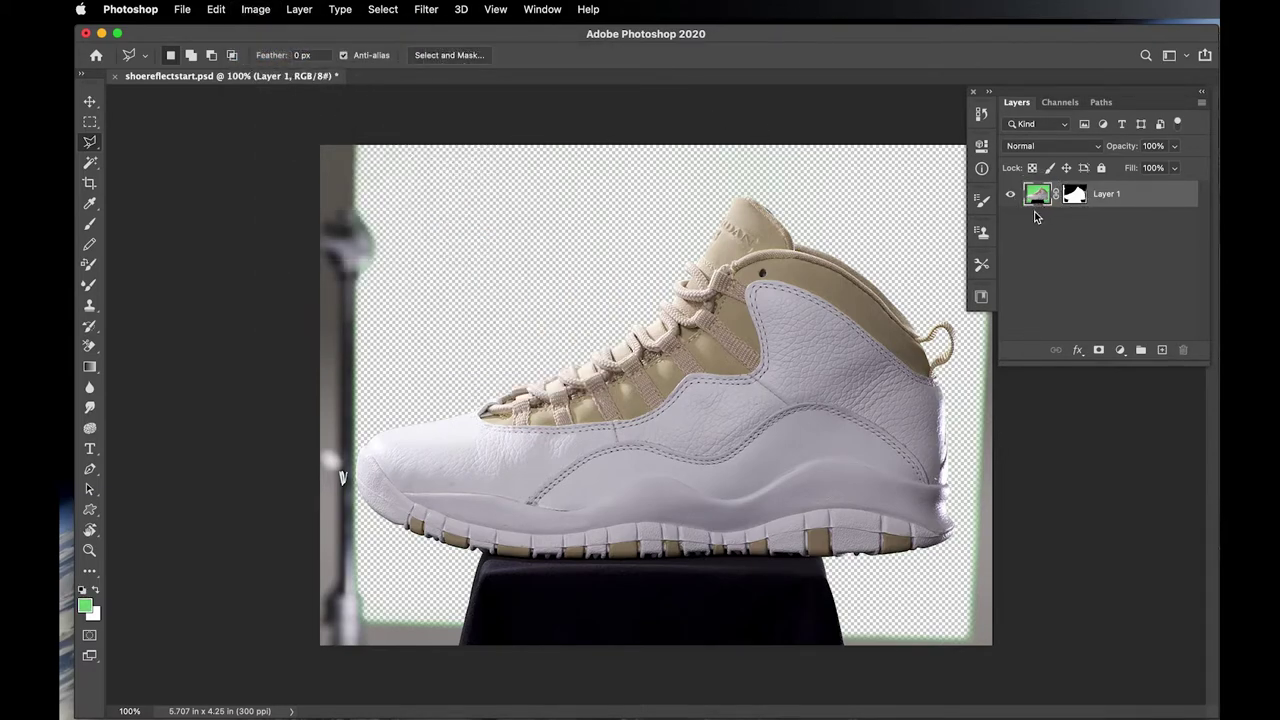
key("super+i")
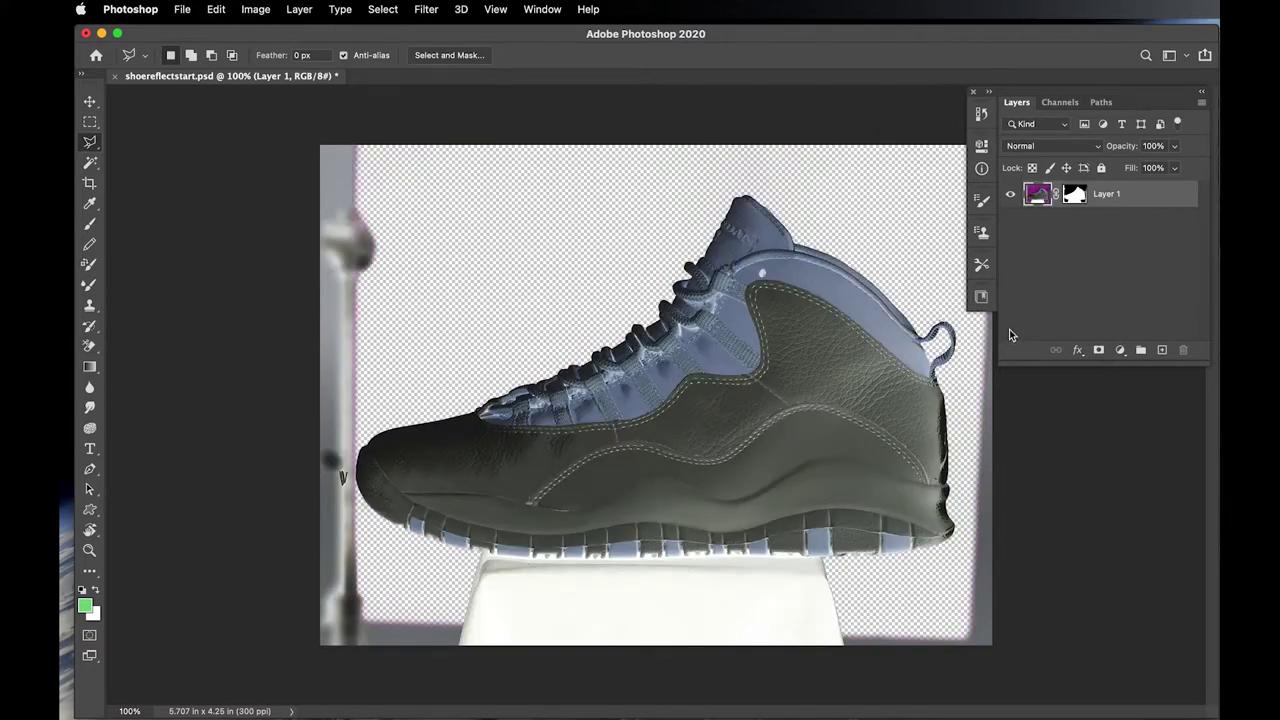
key("super+i")
- Retarget the layer mask and switch to the Brush tool for painting on it
left_click(1075, 197)
left_click(1075, 197, "alt")
left_click(1075, 197, "alt")
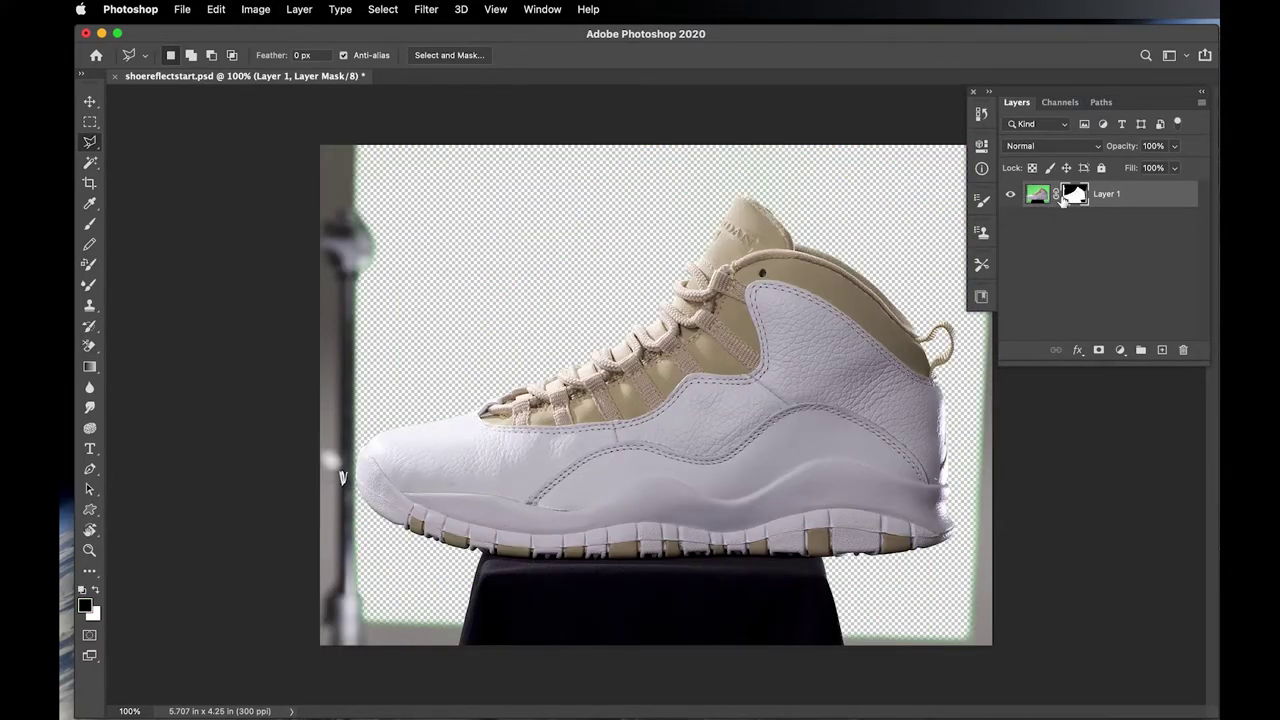
key("b")
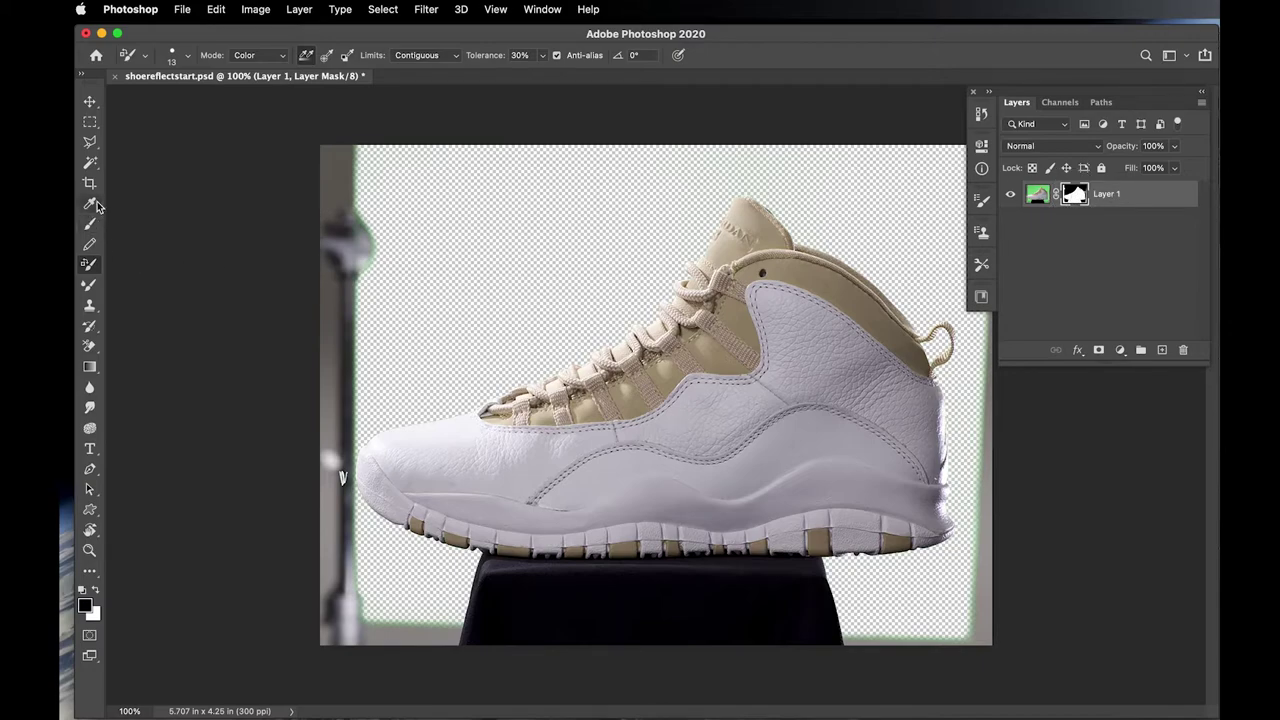
- Try brush strokes on the mask around the laces and undo them
key("b")
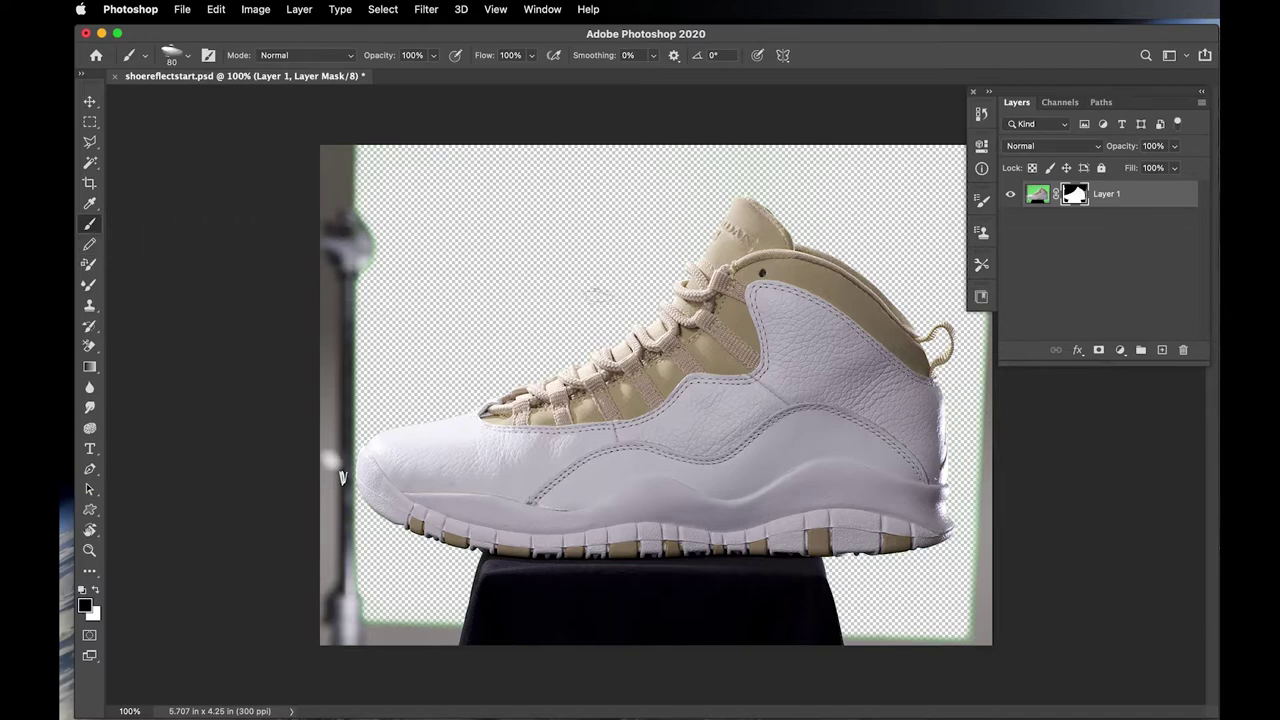
mouse_move(632, 322)
left_mouse_down()
mouse_move(665, 395)
mouse_move(630, 400)
mouse_move(563, 377)
mouse_move(565, 388)
left_mouse_up()
key("super+z")
key("super+z")
key("super+z")
key("super+z")
mouse_move(595, 328)
left_mouse_down()
mouse_move(586, 343)
mouse_move(549, 294)
mouse_move(569, 294)
mouse_move(608, 336)
mouse_move(600, 292)
left_mouse_up()
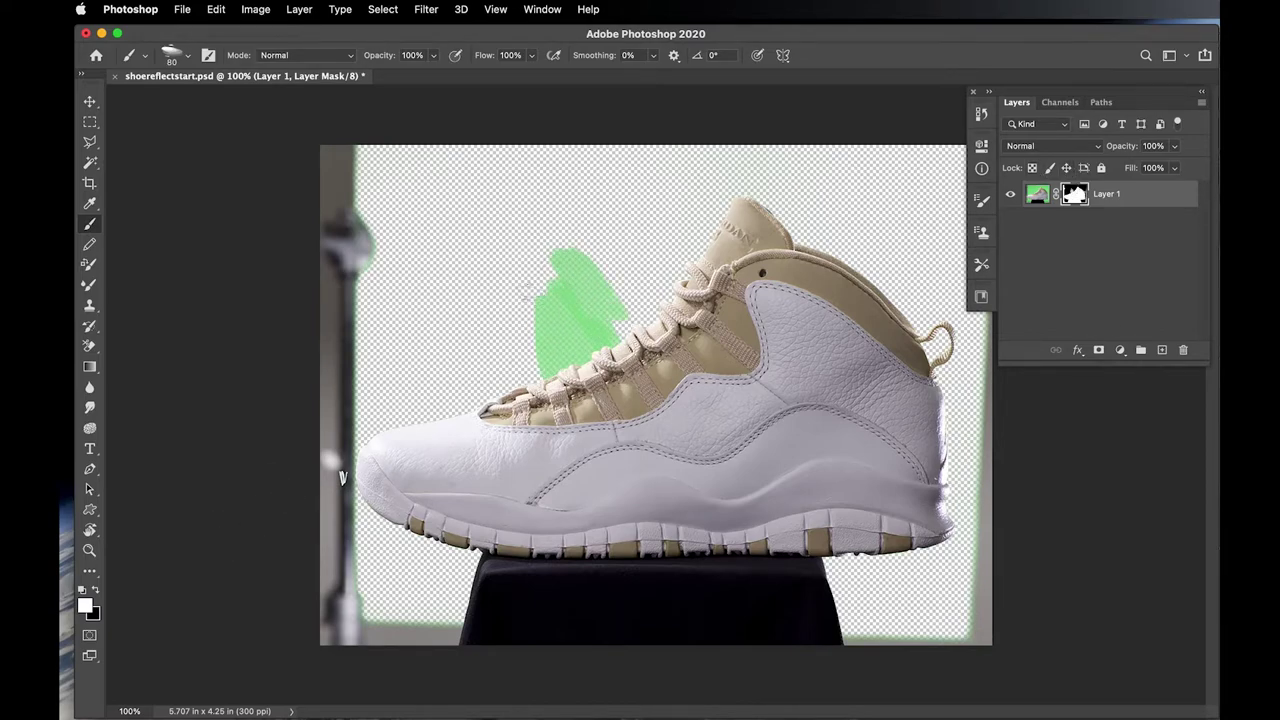
mouse_move(549, 366)
left_mouse_down()
mouse_move(554, 275)
mouse_move(635, 336)
mouse_move(610, 202)
mouse_move(650, 190)
left_mouse_up()
key("super+z")
key("super+z")
key("super+z")
key("super+z")
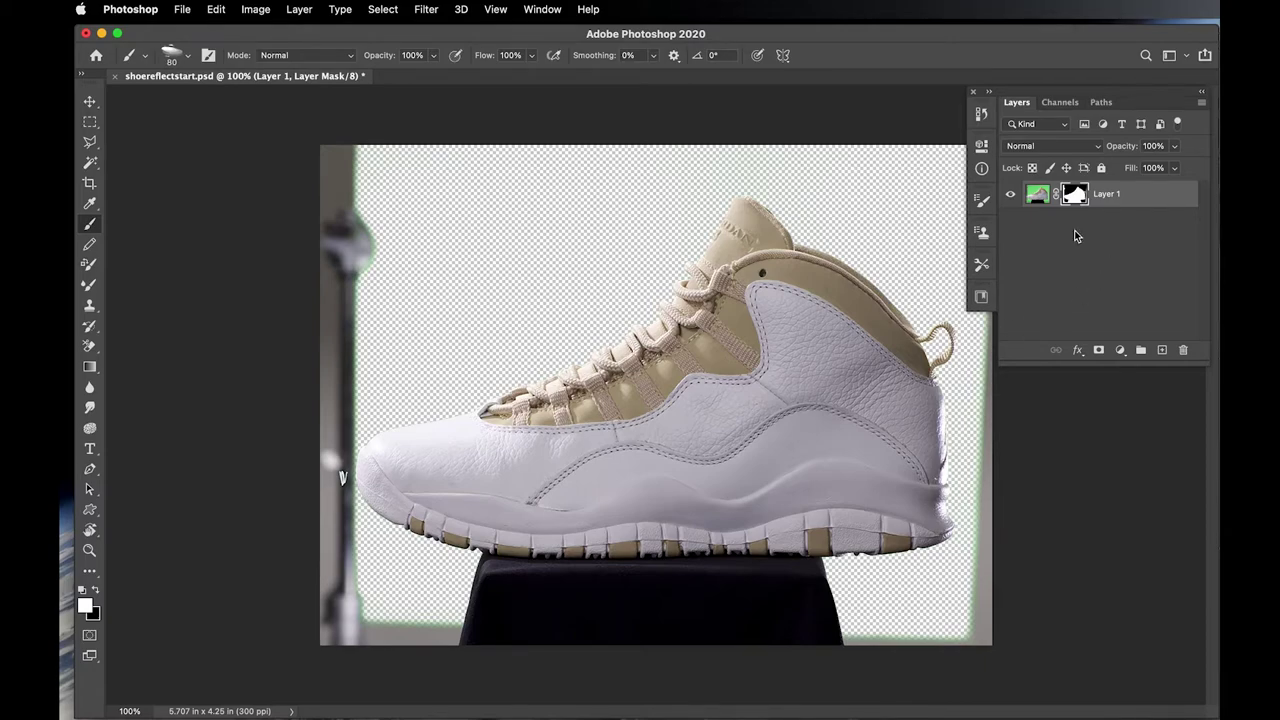
- Hide Layer 1 and delete its layer mask
left_click(1010, 195)
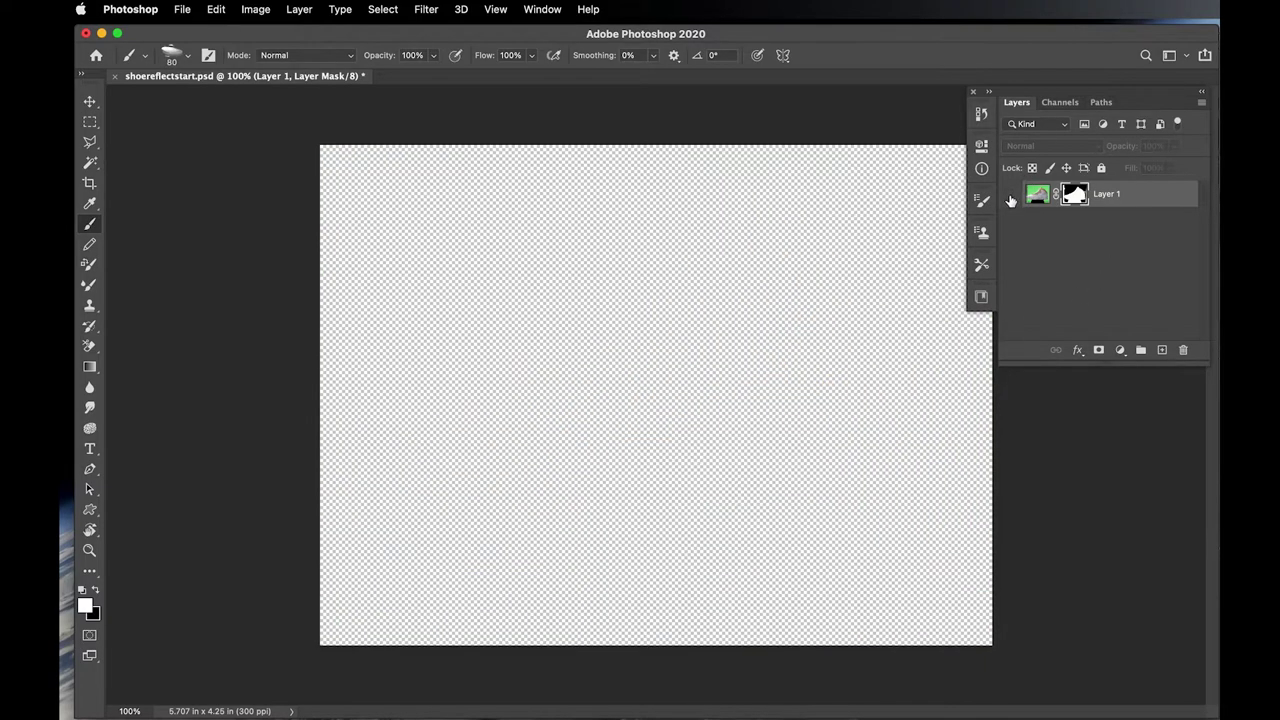
right_click(1075, 197)
left_click(1091, 227)
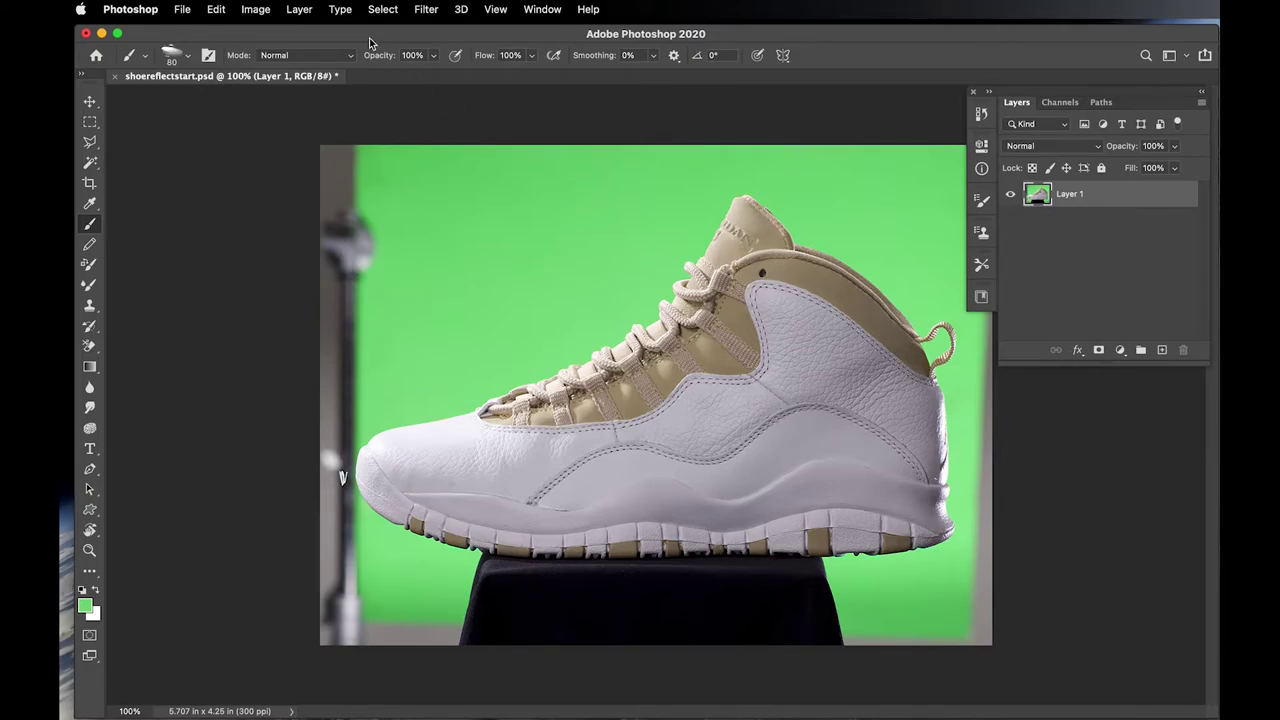
- Reopen Color Range, sample and add green backdrop areas at Fuzziness 116, then confirm
left_click(258, 9)
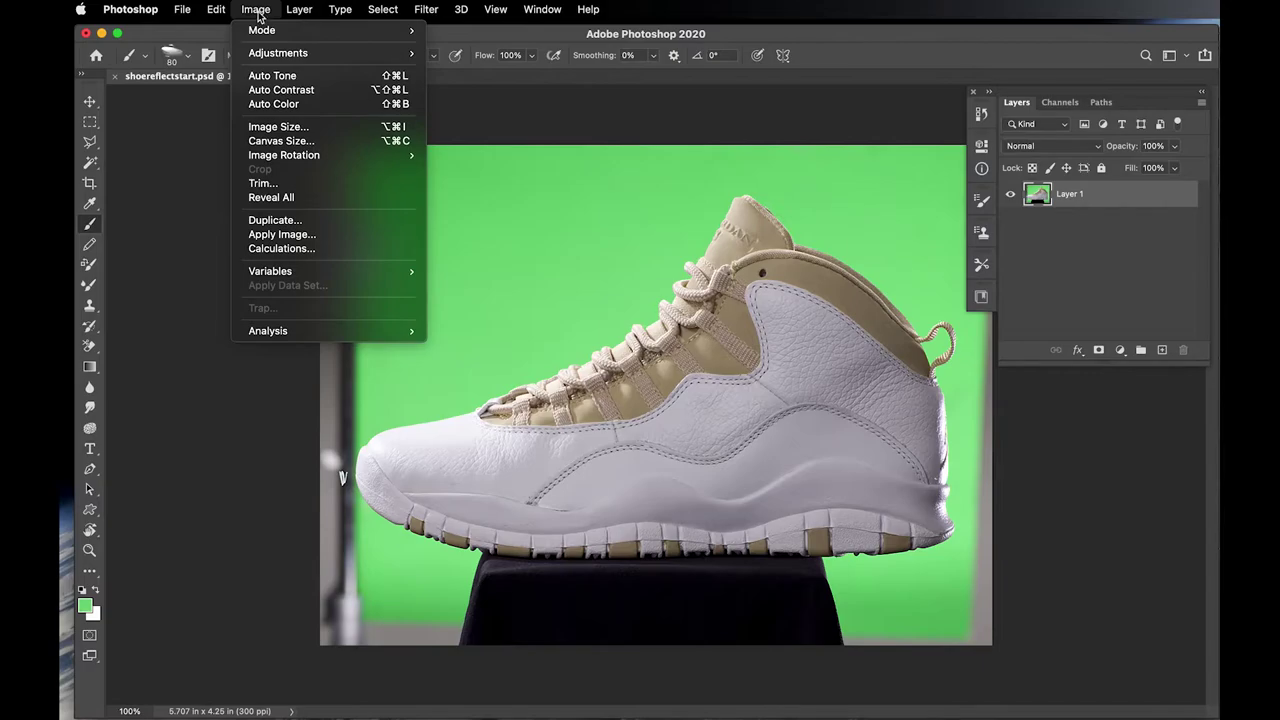
mouse_move(375, 8)
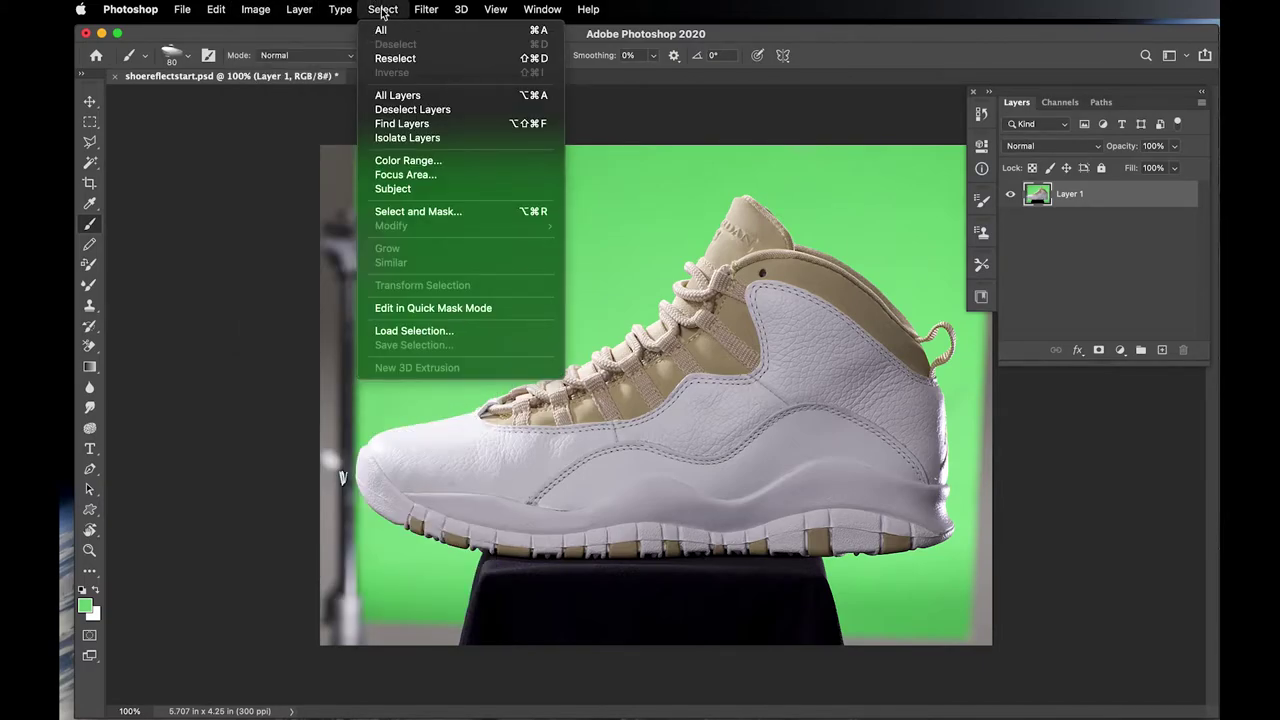
left_click(405, 160)
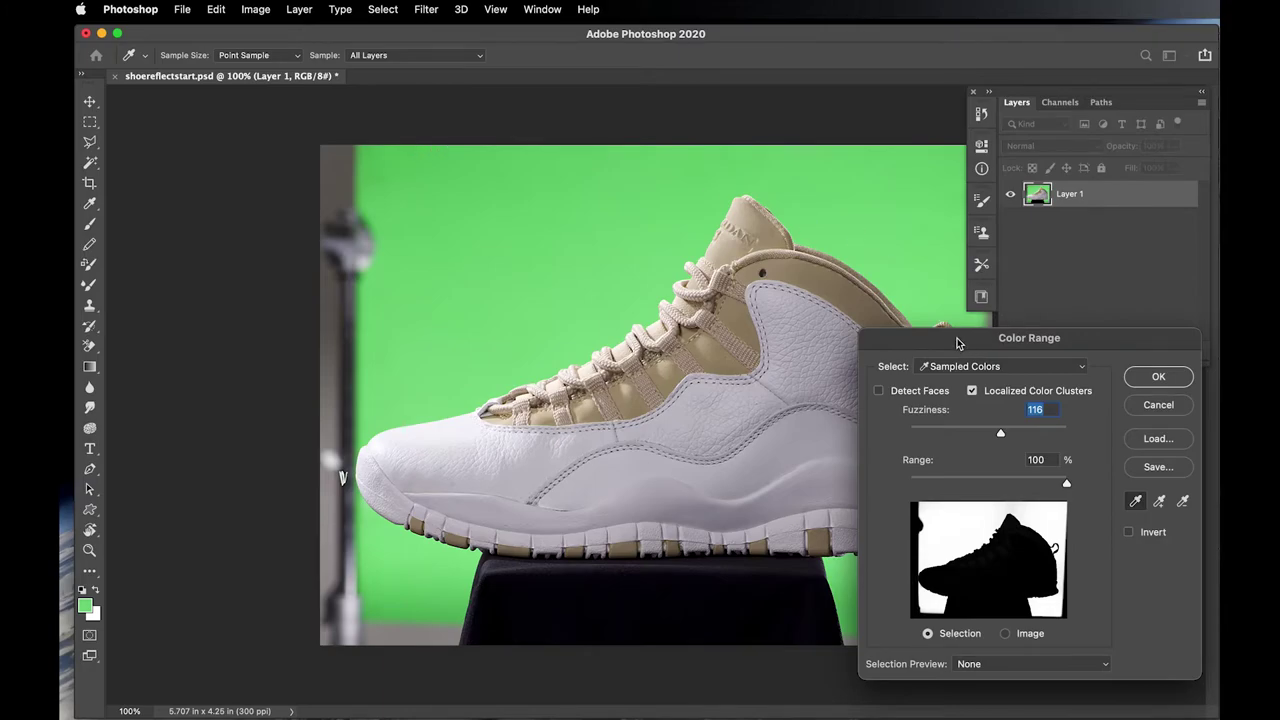
left_click_drag(956, 338, 1072, 236)
left_click(1086, 424)
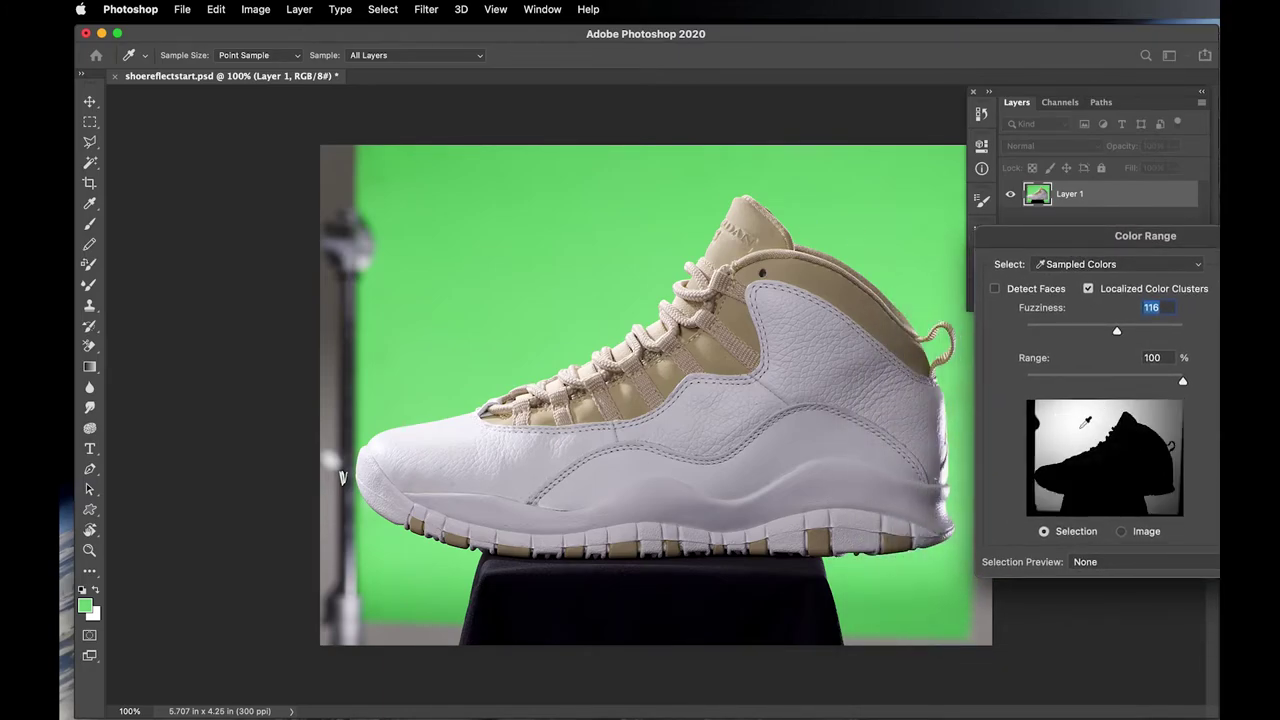
left_click_drag(1116, 243, 955, 210)
left_click(1010, 380, "shift")
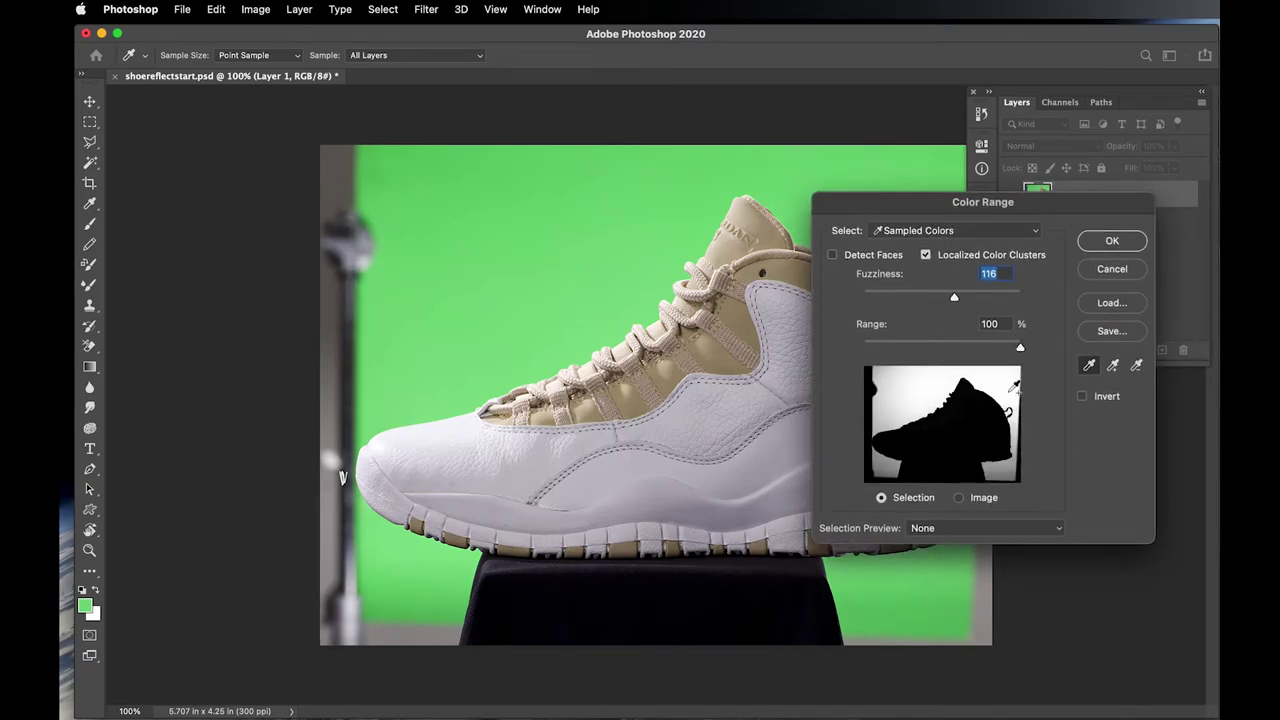
left_click(1005, 466, "shift")
left_click(903, 393, "shift")
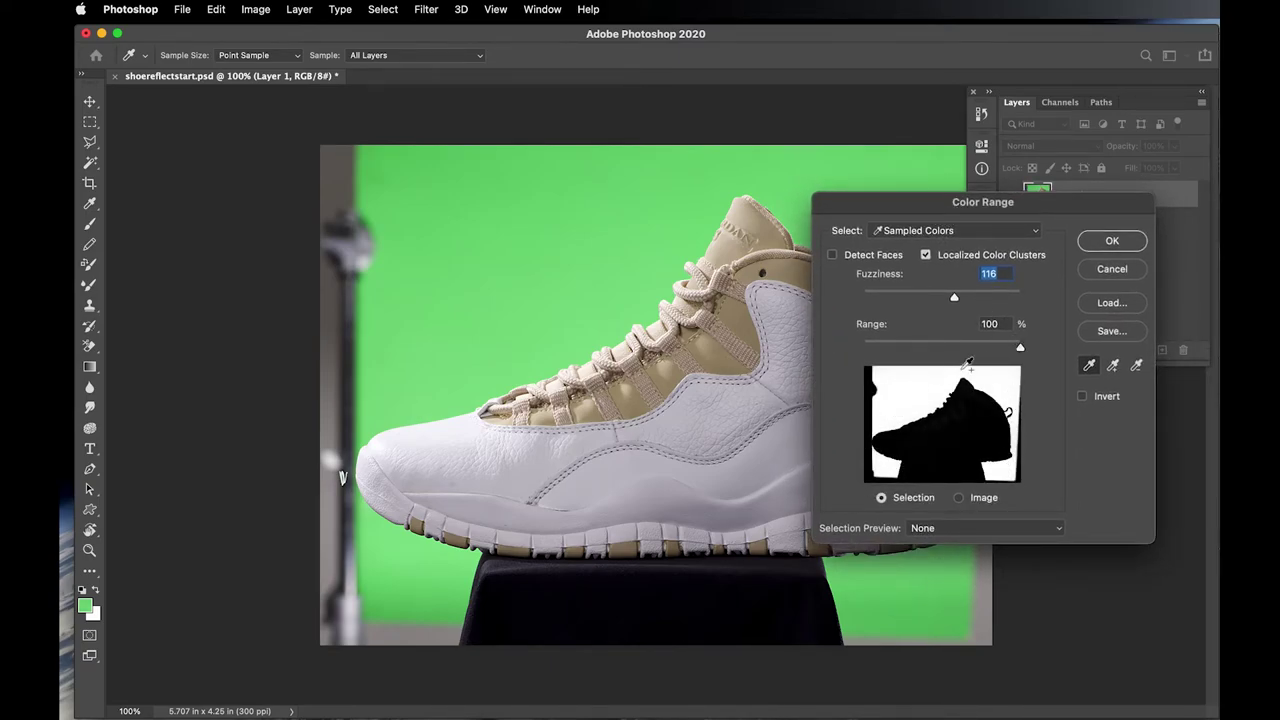
left_click(1108, 243)
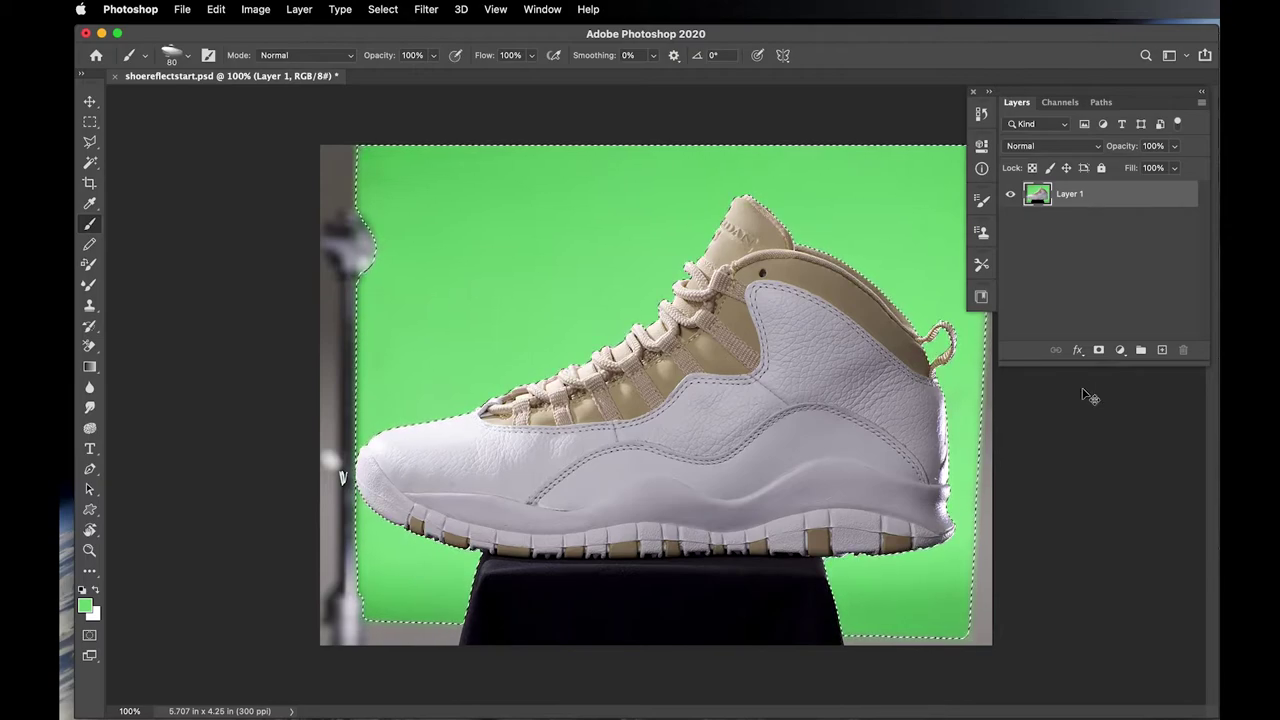
- Invert the selection and flip it back to the green backdrop, then copy
key("super+shift+i")
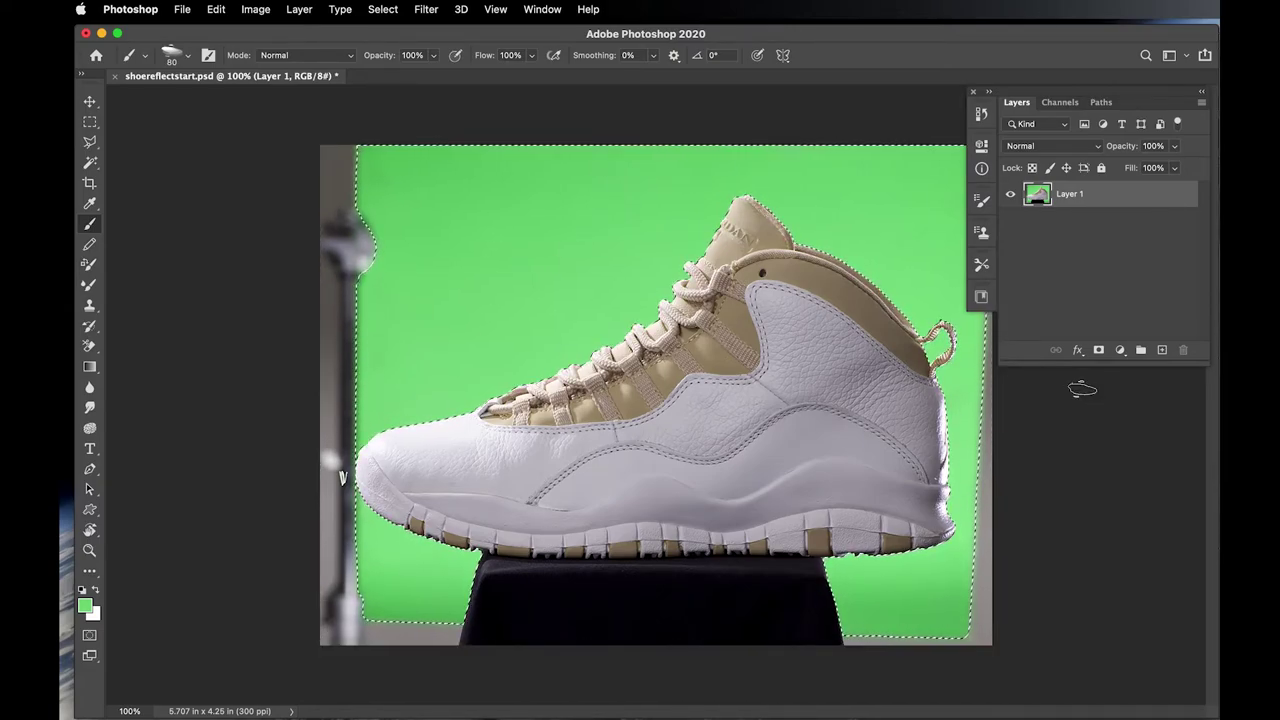
key("super+shift+i")
key("super+c")
- Add a layer mask to Layer 1, invert it so the sneaker shows, and zoom out to 66.67%
left_click(1099, 351)
left_click(1074, 195)
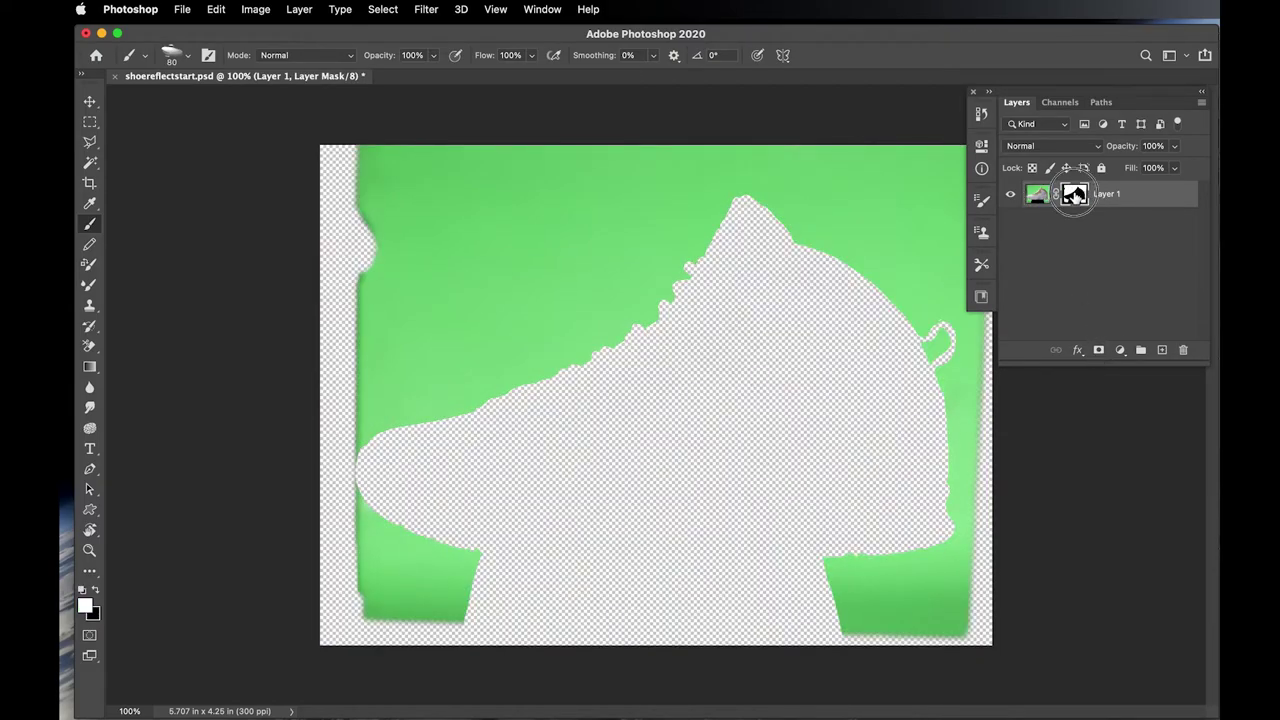
key("super+i")
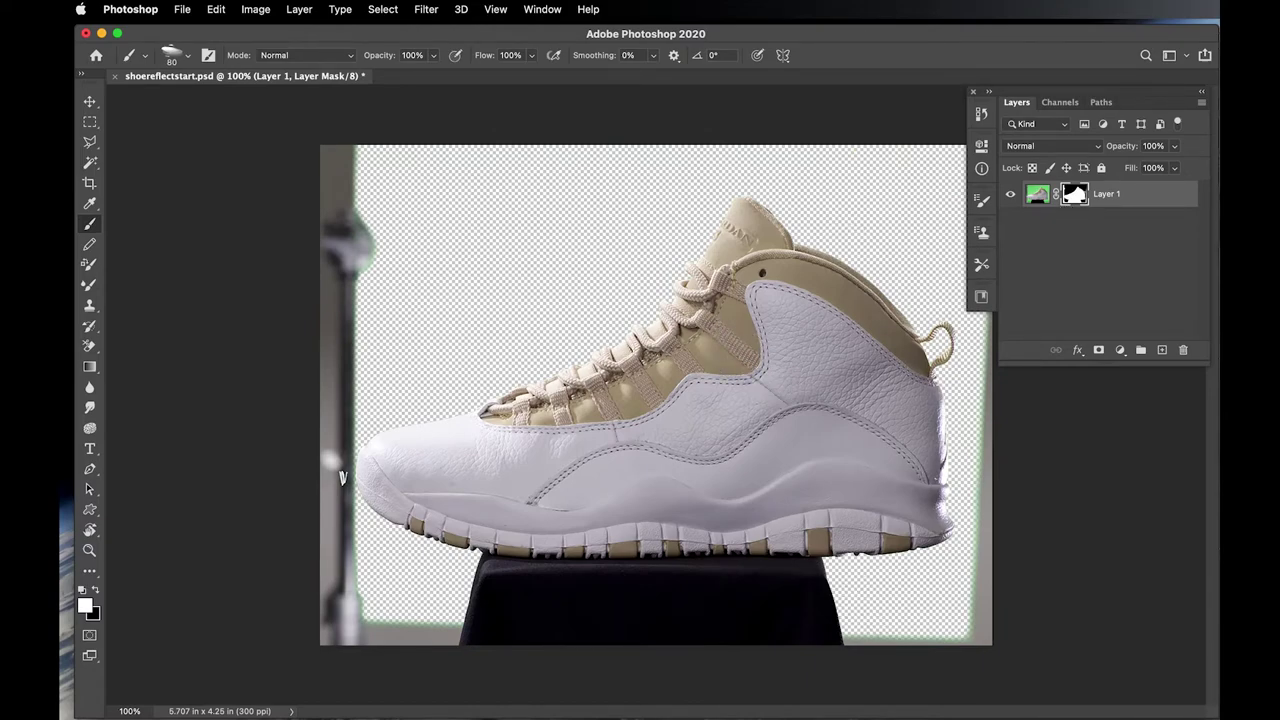
left_click(834, 143)
key("super+minus")
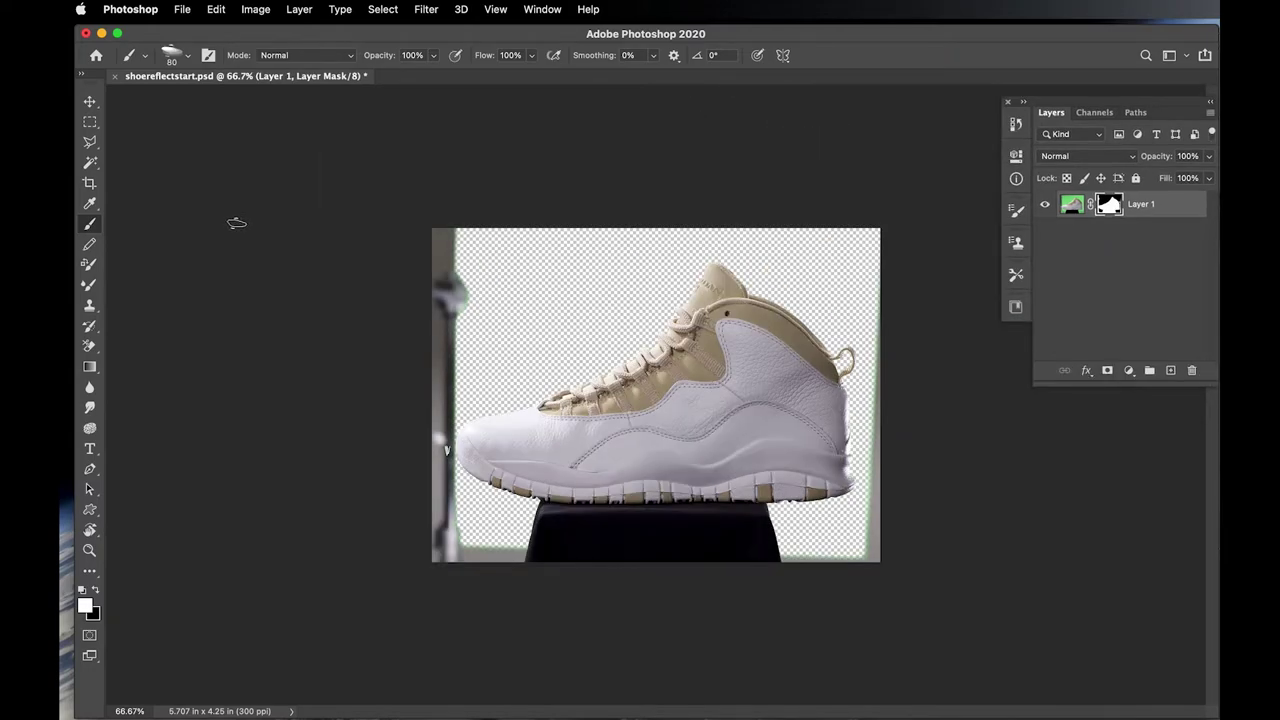
- Switch to the Polygonal Lasso Tool for straight-edged selections
mouse_move(89, 141)
left_mouse_down()
mouse_move(123, 144)
mouse_move(125, 157)
left_mouse_up()
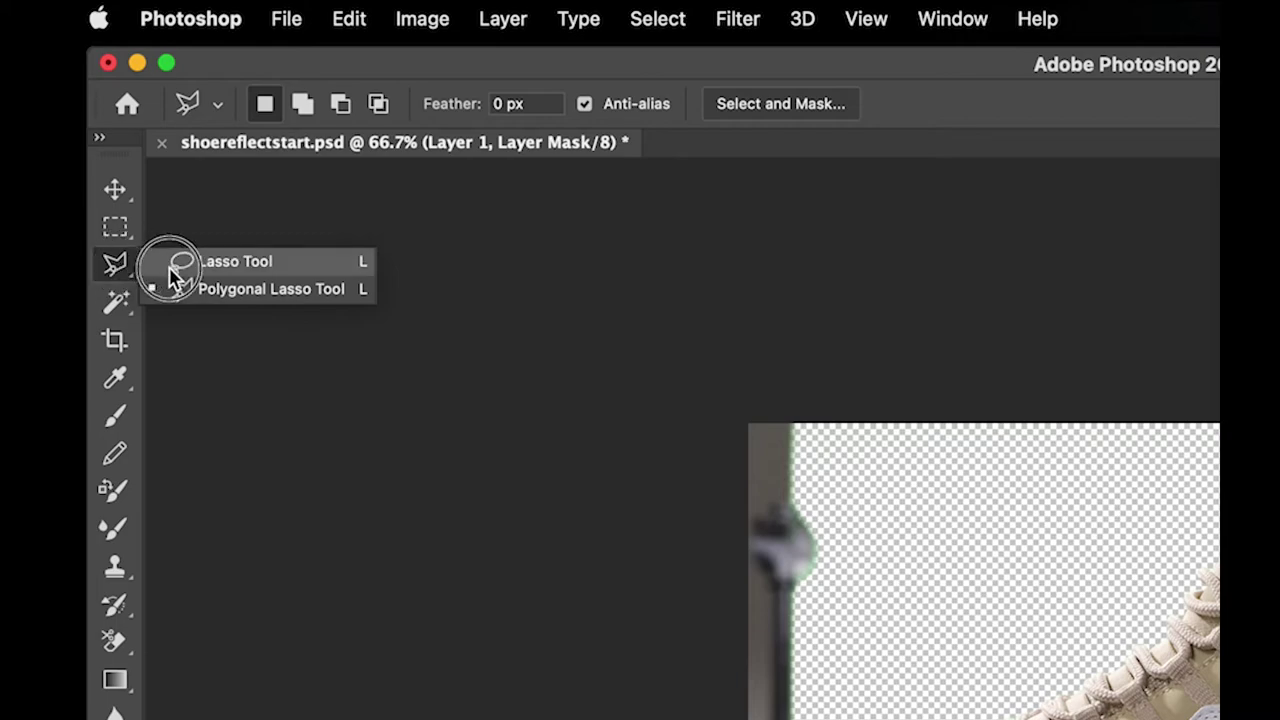
left_click_drag(181, 292, 184, 296)
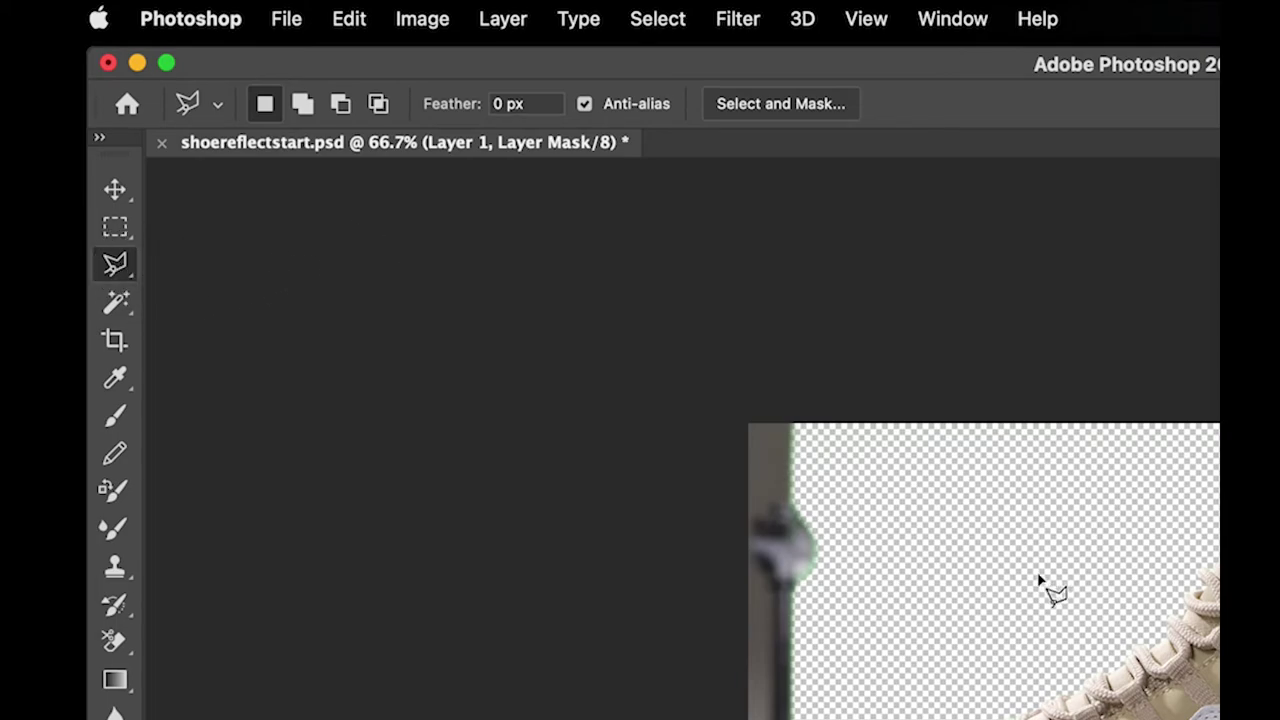
key("shift+l")
key("shift+l")
key("shift+l")
key("shift+l")
key("shift+l")
key("shift+l")
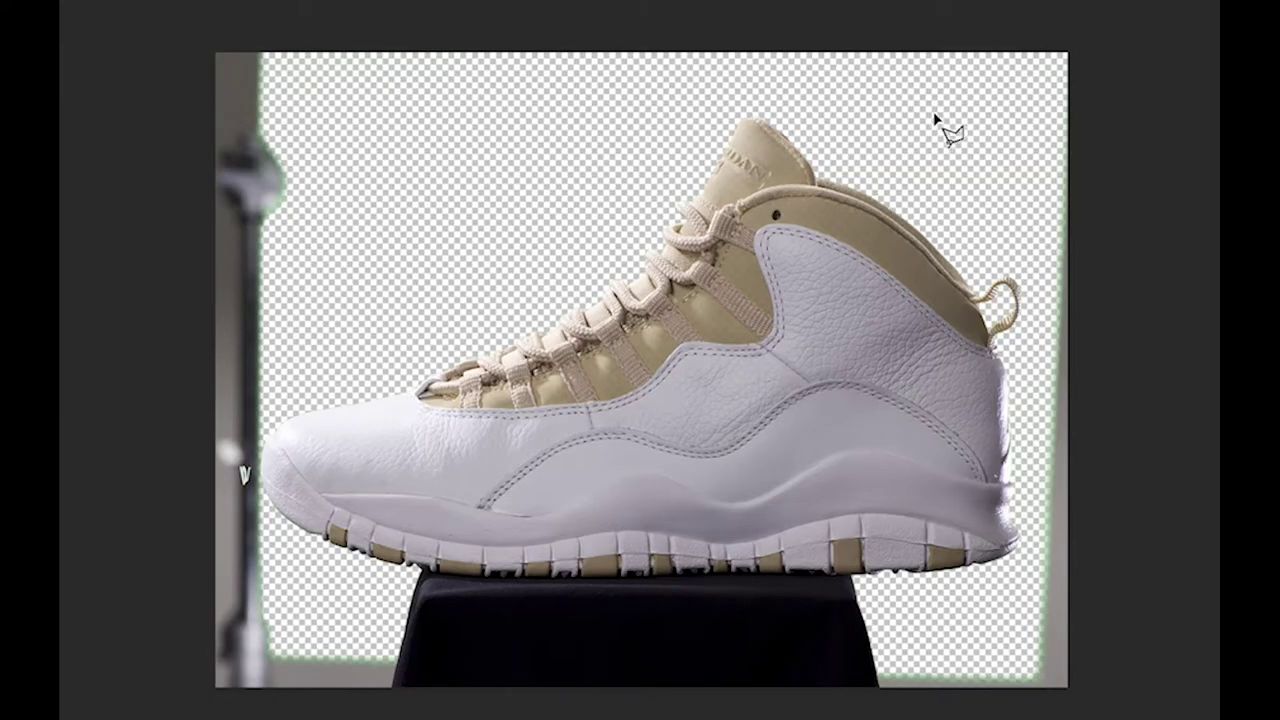
- Outline the heel and run the selection straight along the stand's top edge to under the toe
left_click(932, 125)
left_click(1022, 256)
left_click(1025, 577)
left_click(903, 626)
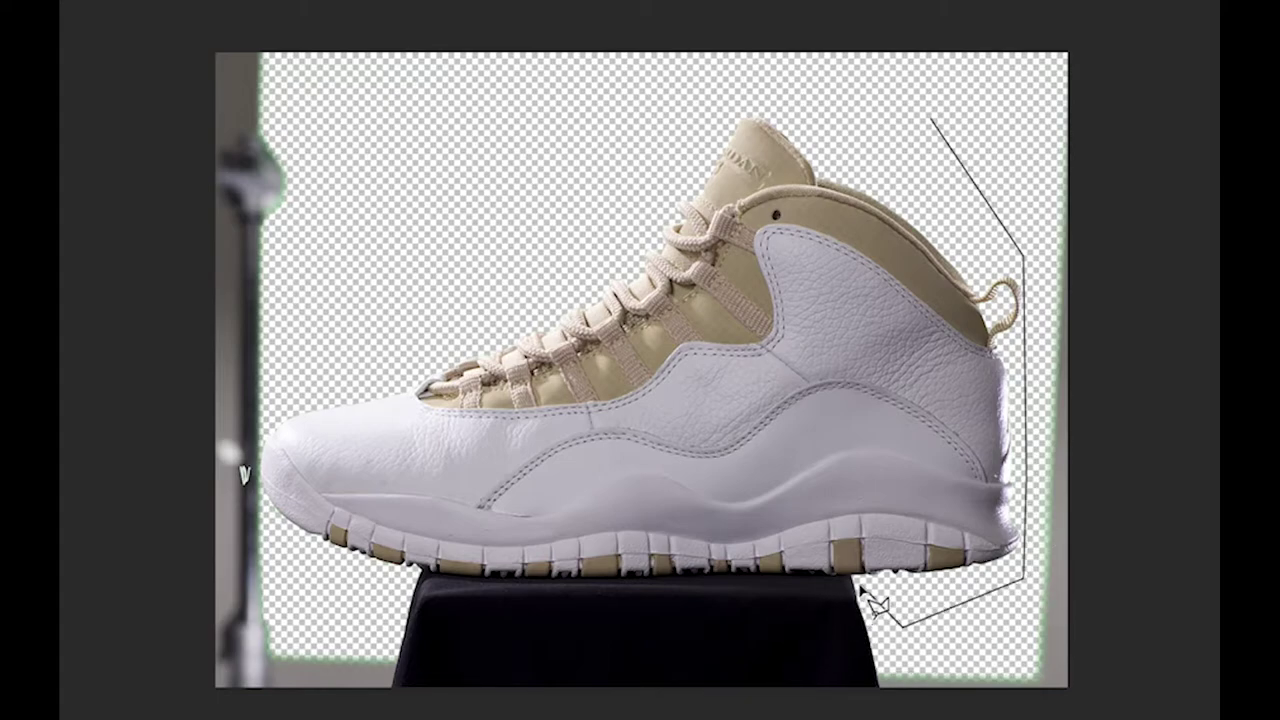
left_click(851, 579)
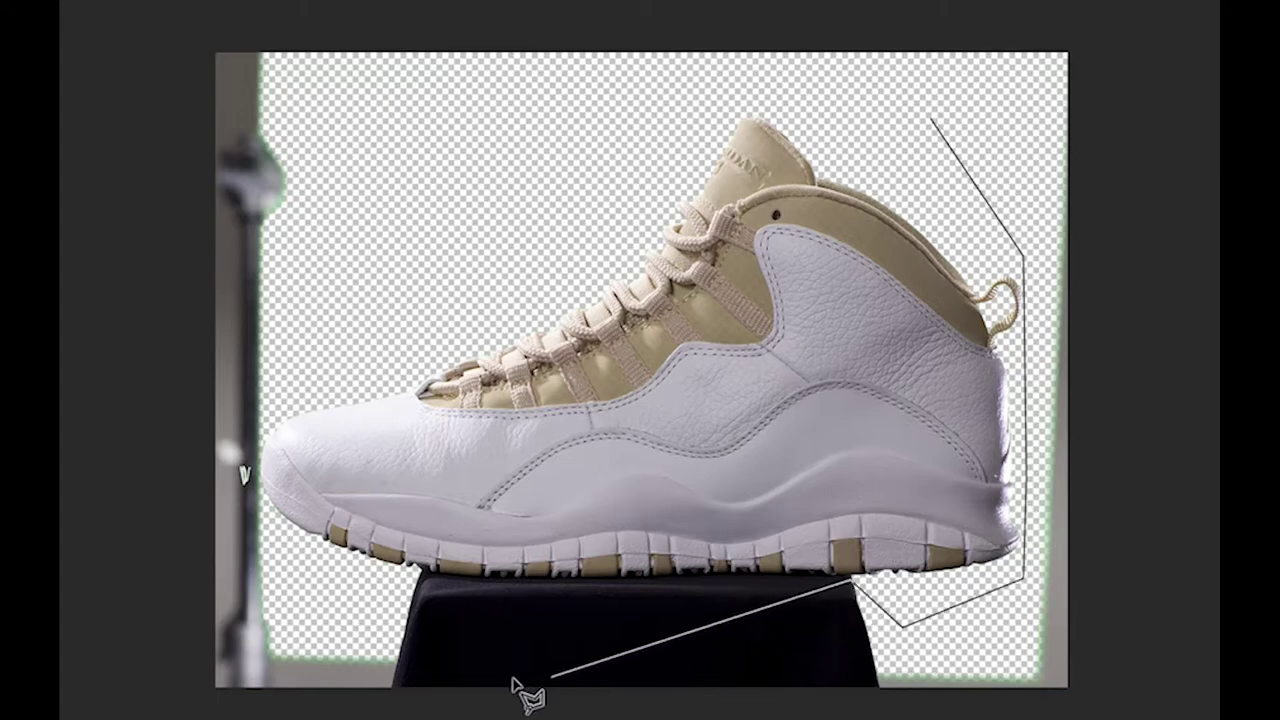
left_click(369, 583)
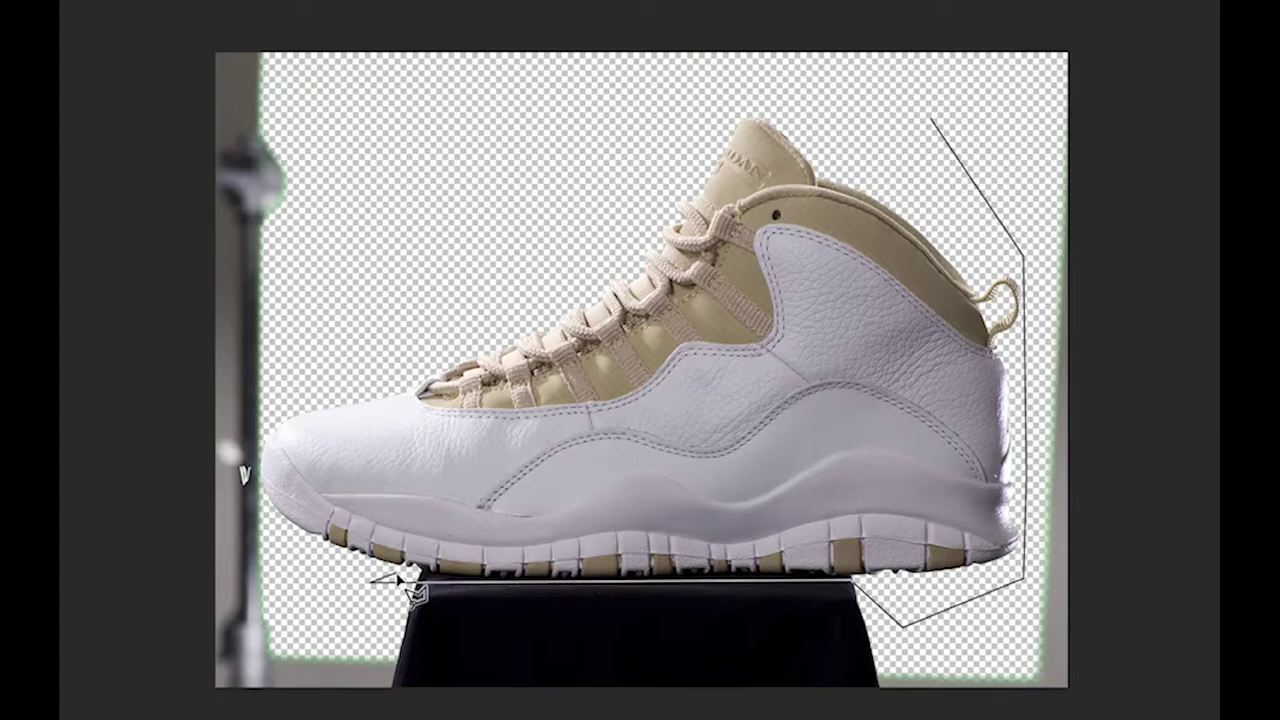
key("BackSpace")
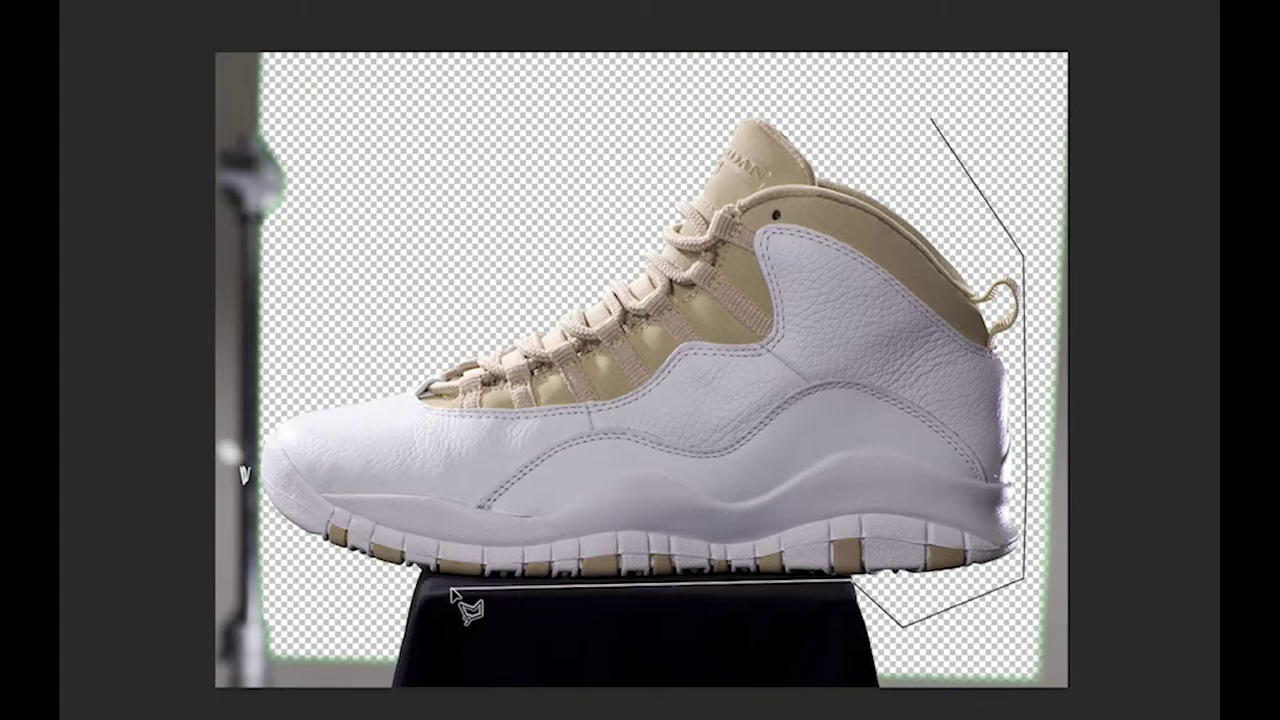
left_click(388, 580)
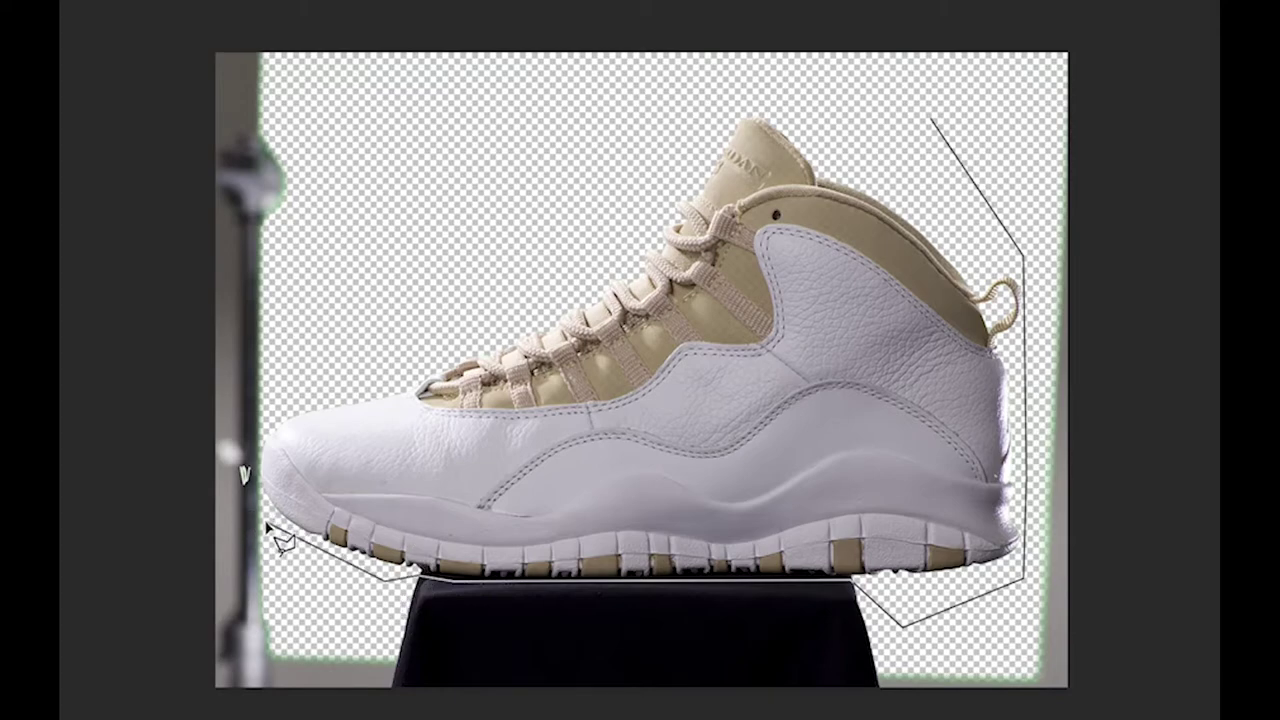
left_click(258, 514)
left_click(265, 492)
- At 200% zoom, trace up the toe edge, then close the outline around the sneaker
key("super+equal")
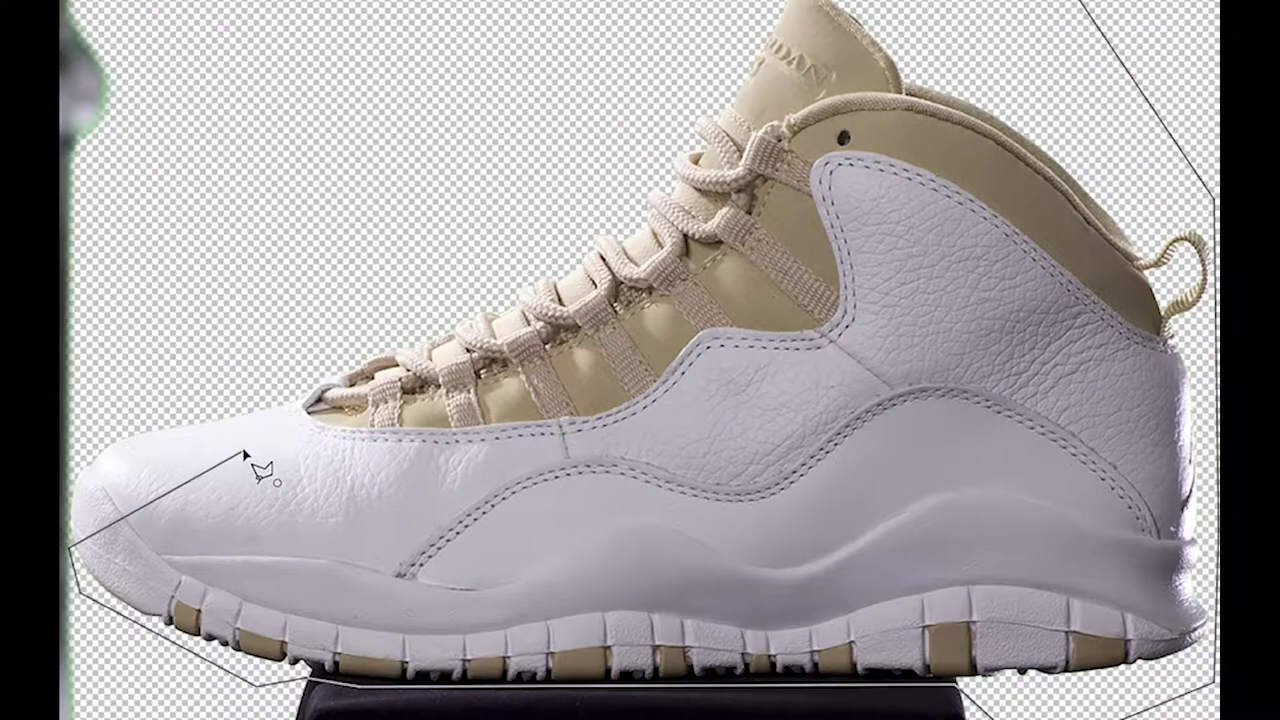
left_click_drag(343, 414, 425, 262)
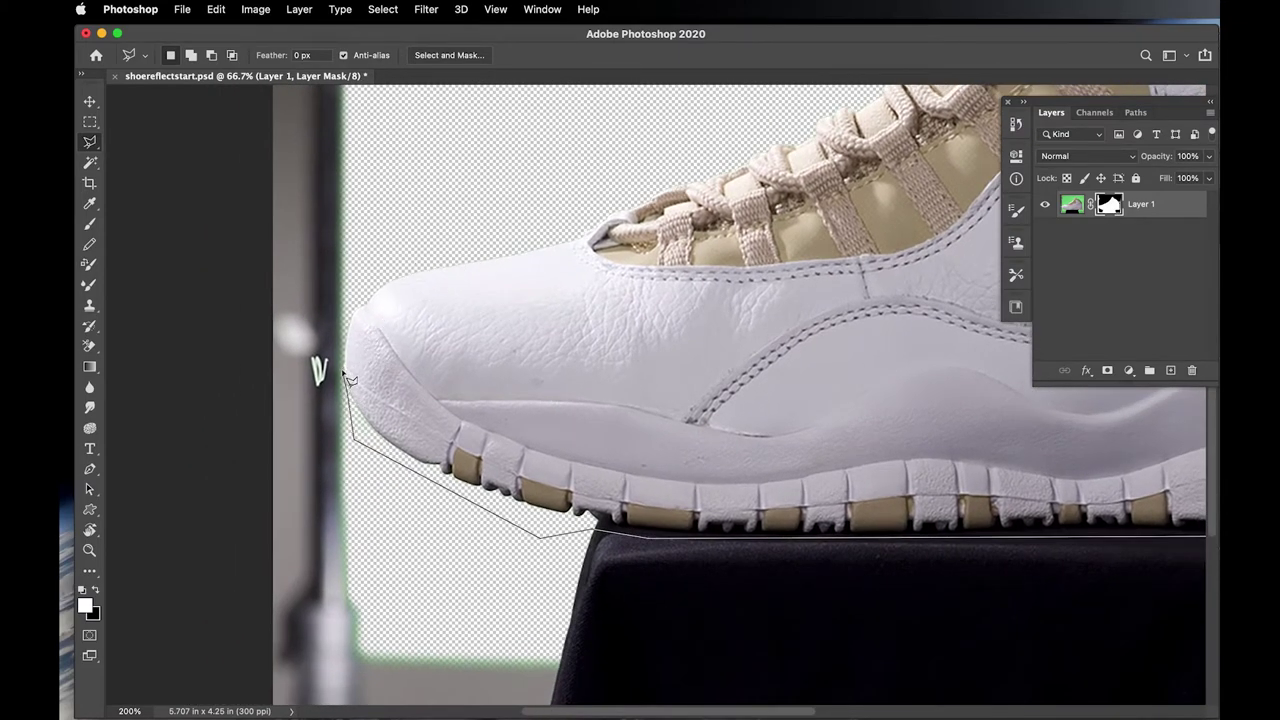
left_click(354, 274)
left_click(380, 208)
key("super+minus")
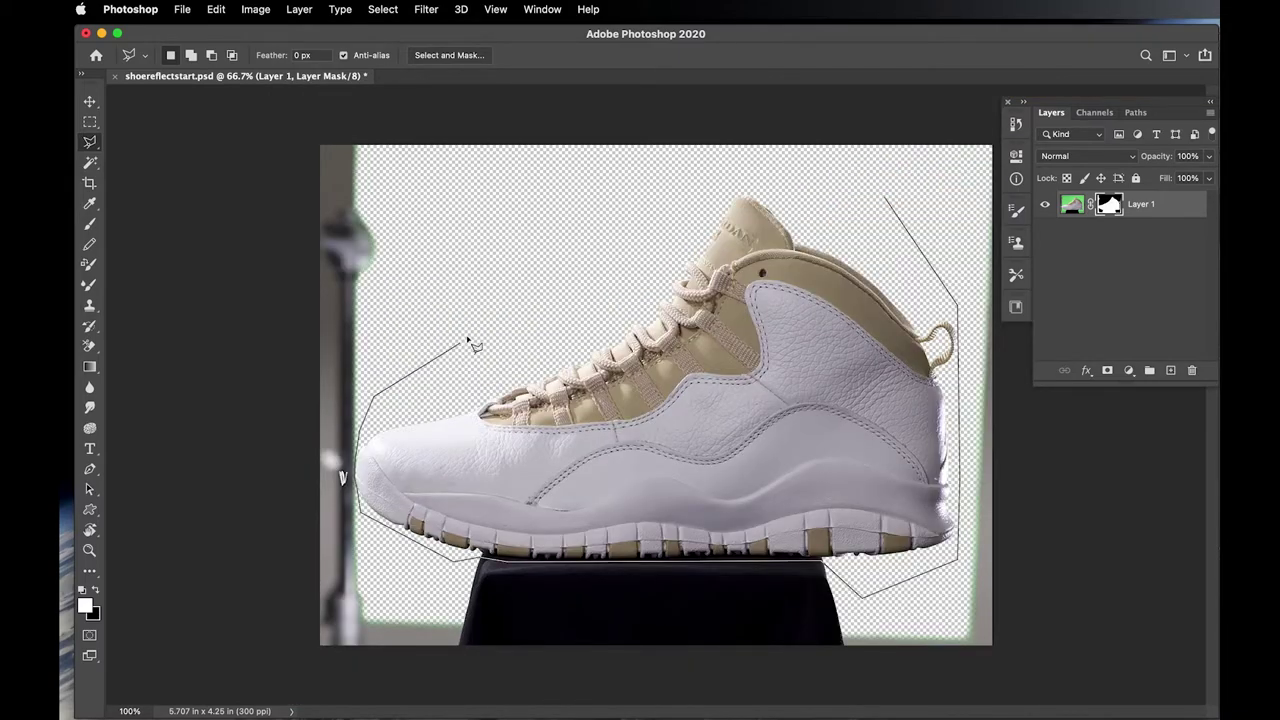
scroll(565, 285, "up", 3)
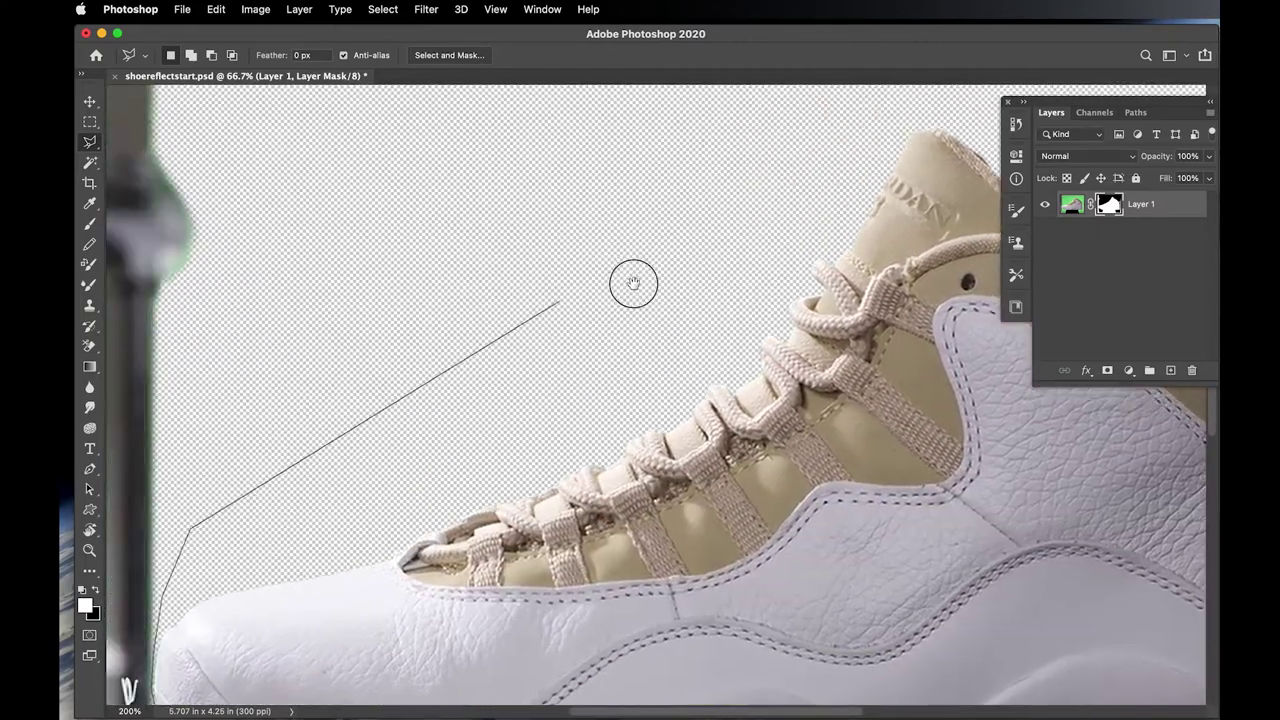
mouse_move(633, 283)
left_mouse_down()
mouse_move(720, 400)
mouse_move(582, 232)
left_mouse_up()
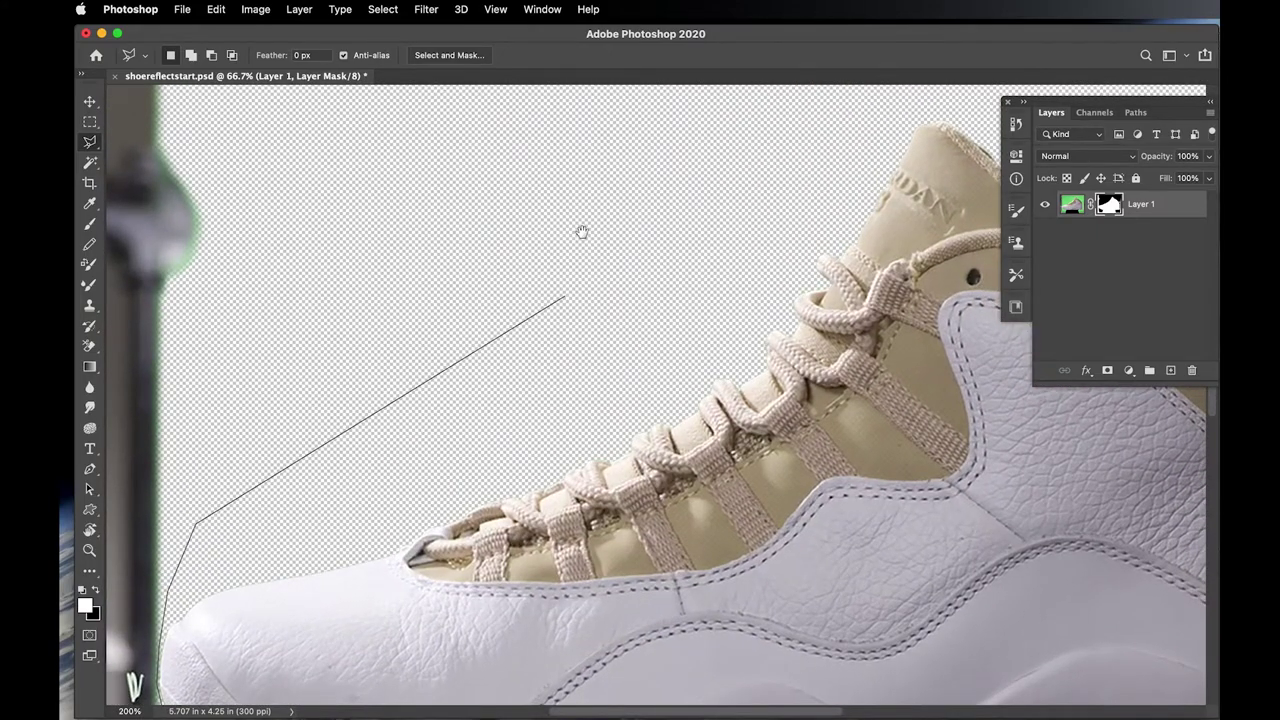
scroll(604, 258, "down", 3)
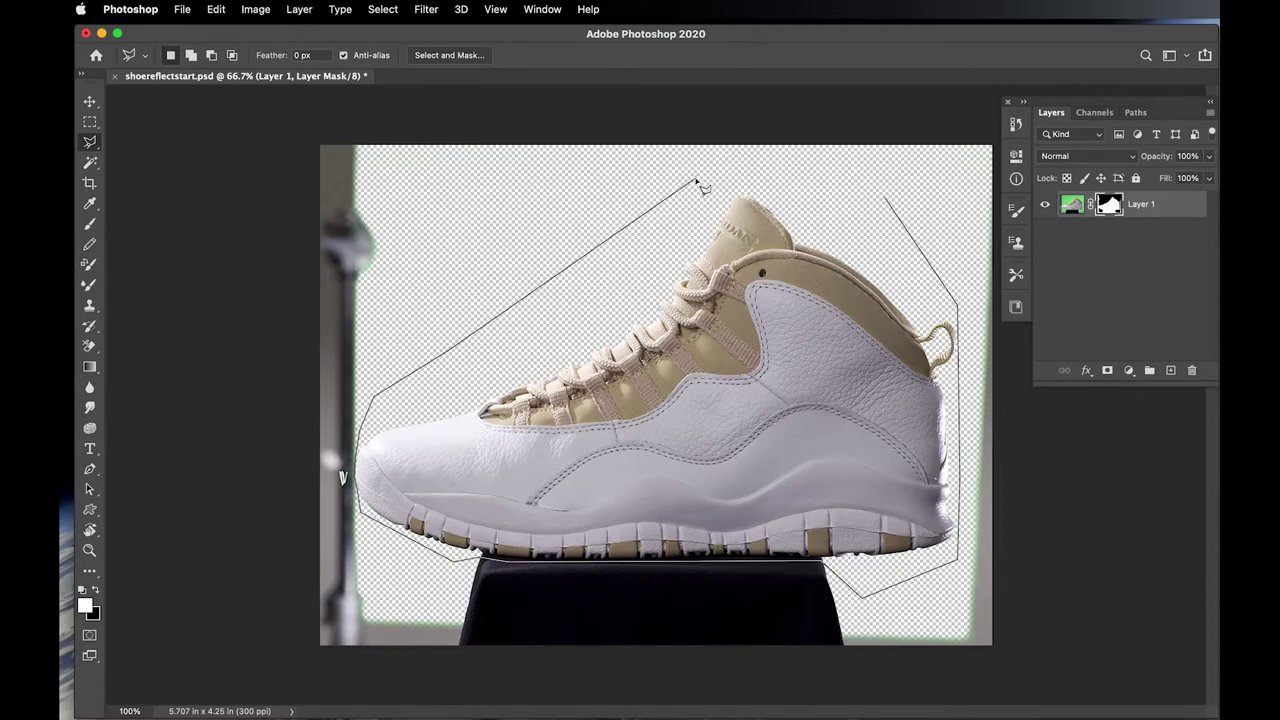
key("Escape")
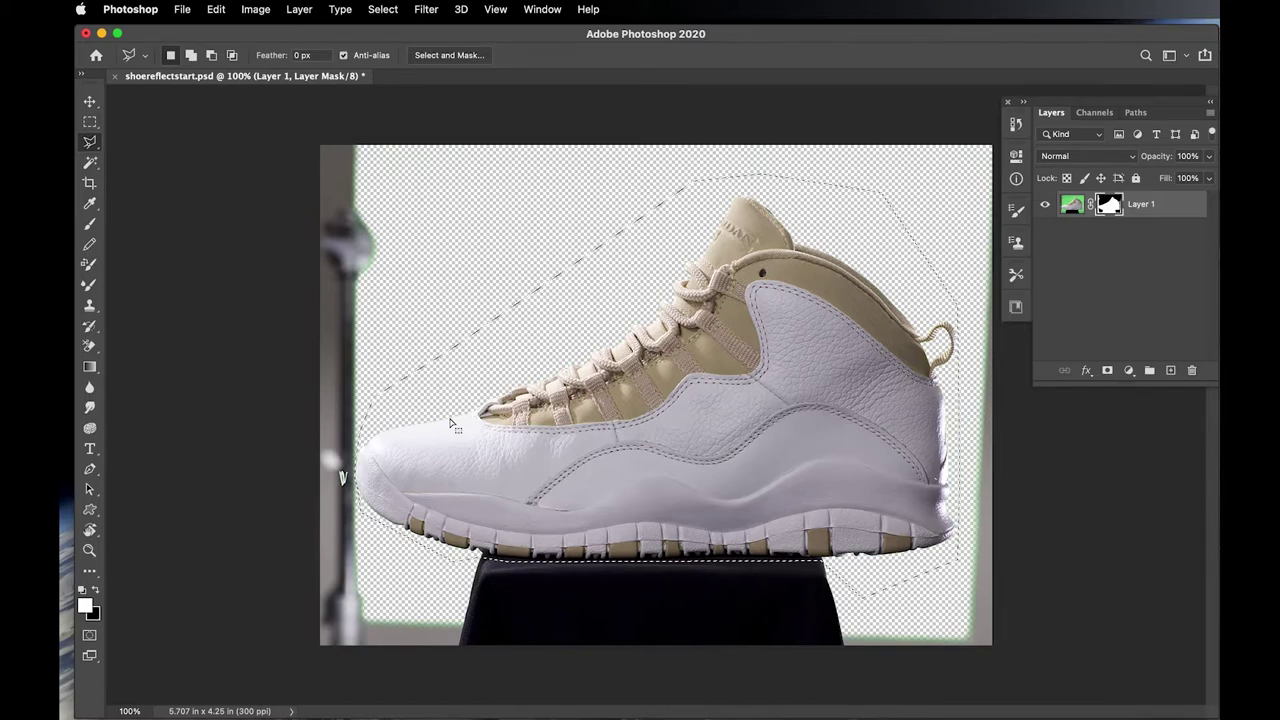
- Invert the selection to everything outside the shoe and target Layer 1's mask
key("super+shift+i")
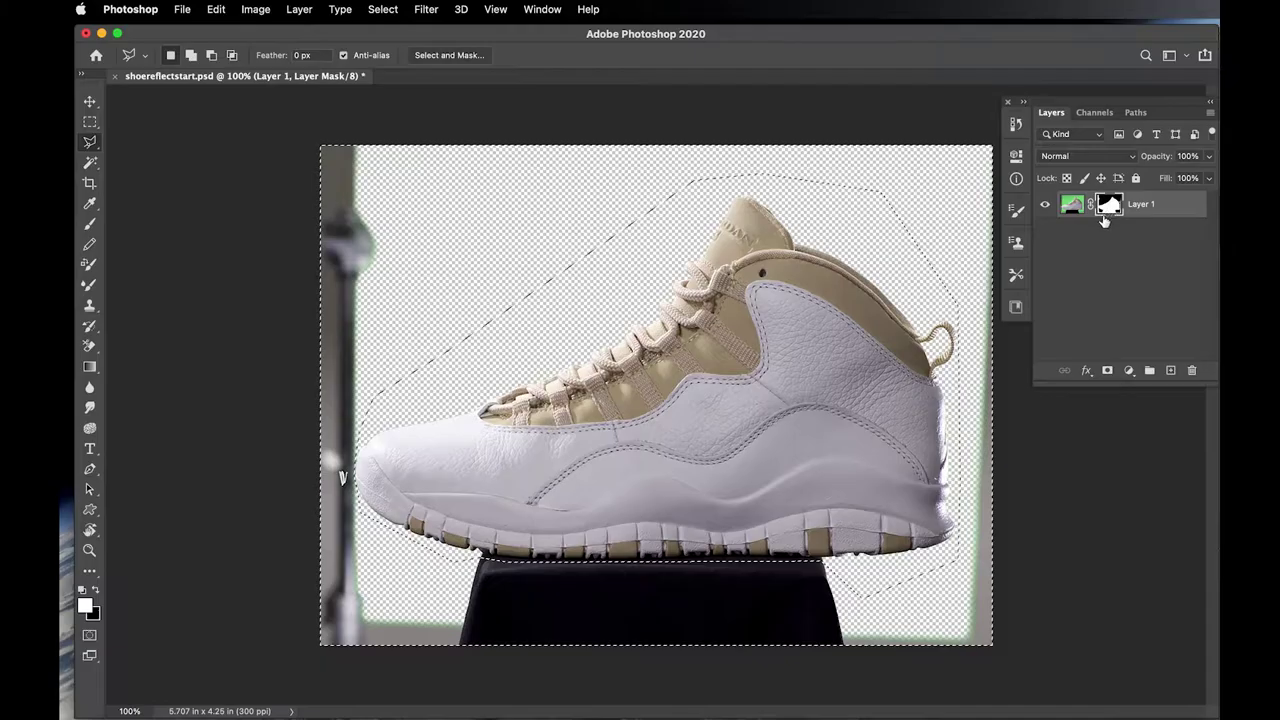
left_click(1074, 207)
left_click(1108, 207)
left_click(1070, 207)
left_click(1108, 205)
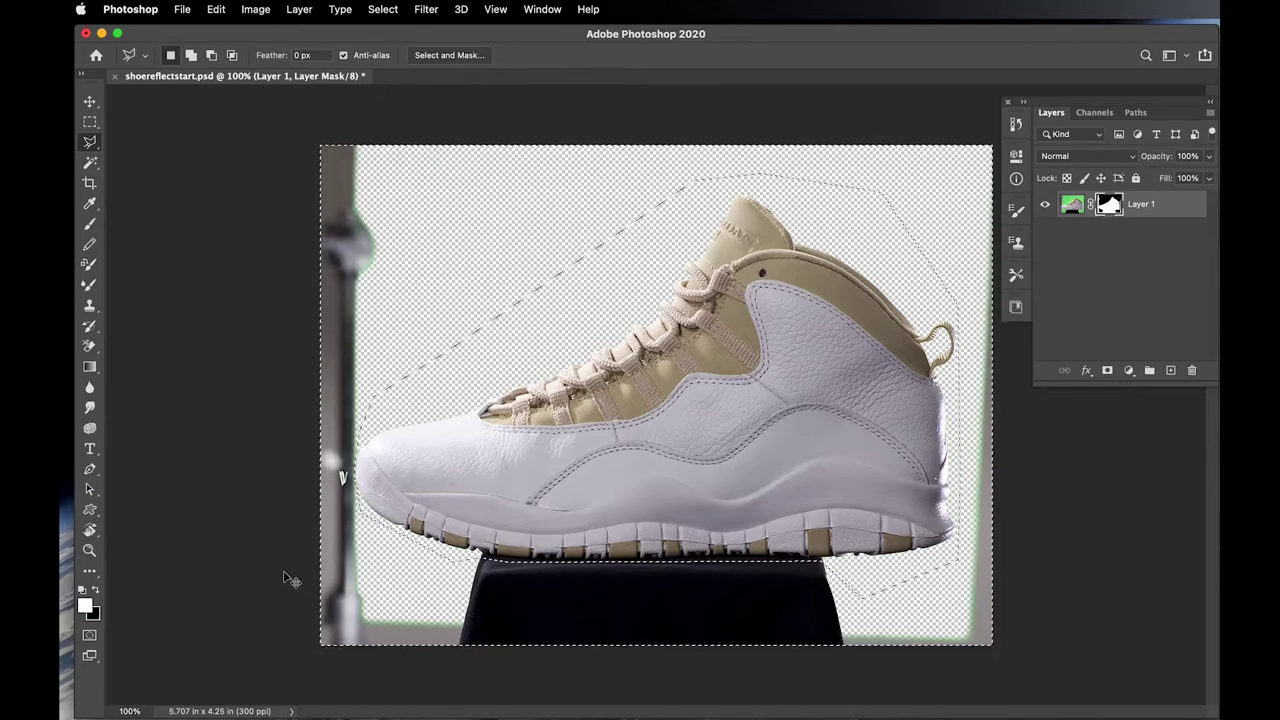
key("BackSpace")
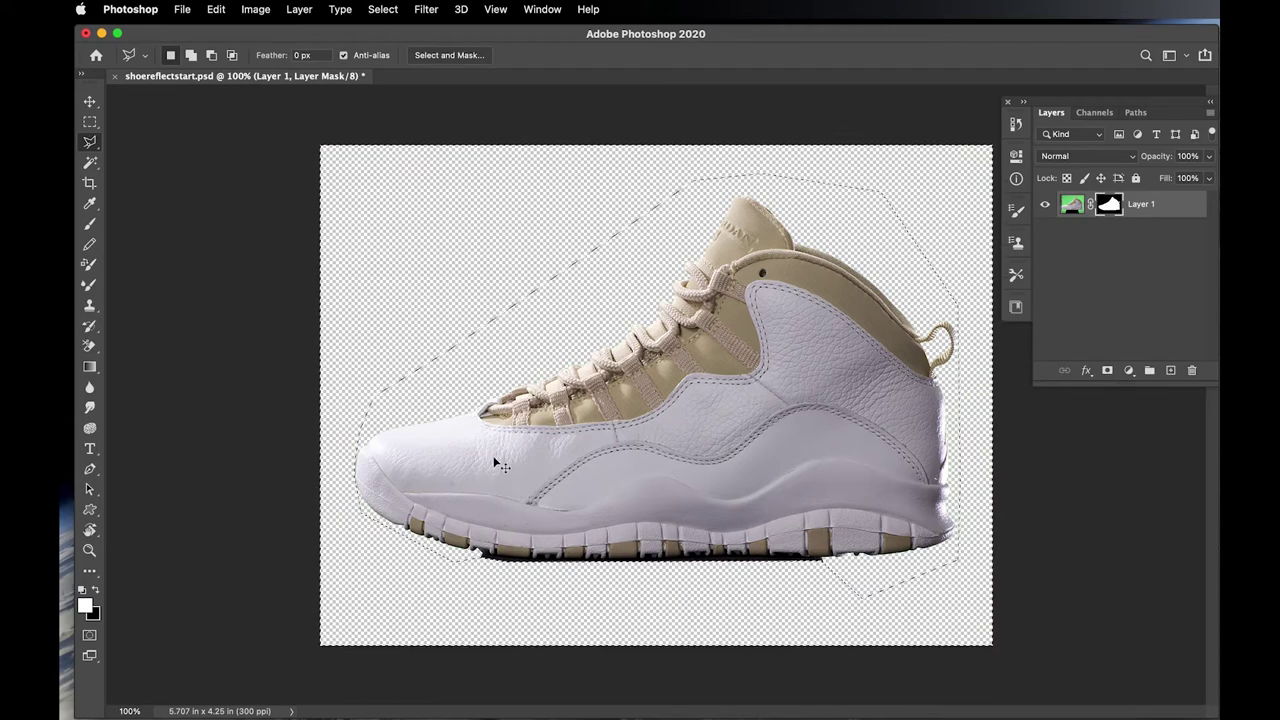
key("ctrl+z")
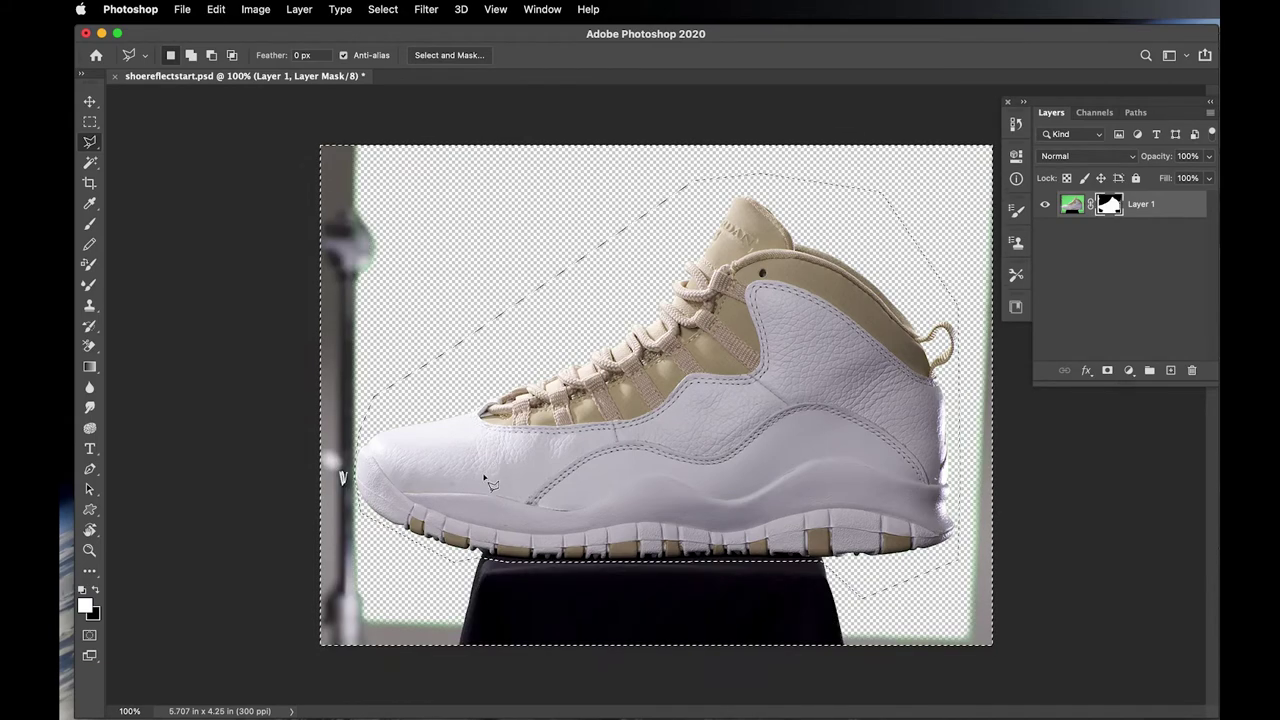
- Fill the inverted area on the mask to hide the pole, stand and green fringe
left_click(95, 590)
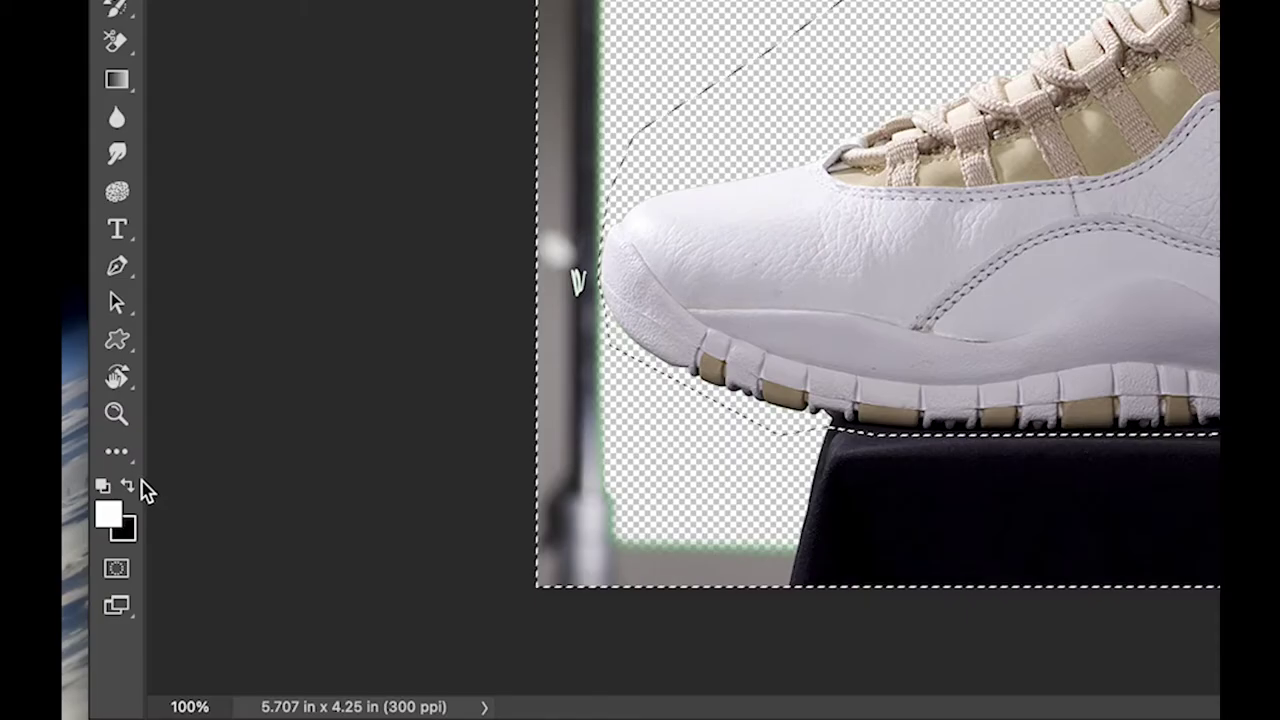
left_click(96, 589)
left_click(135, 492)
left_click(135, 494)
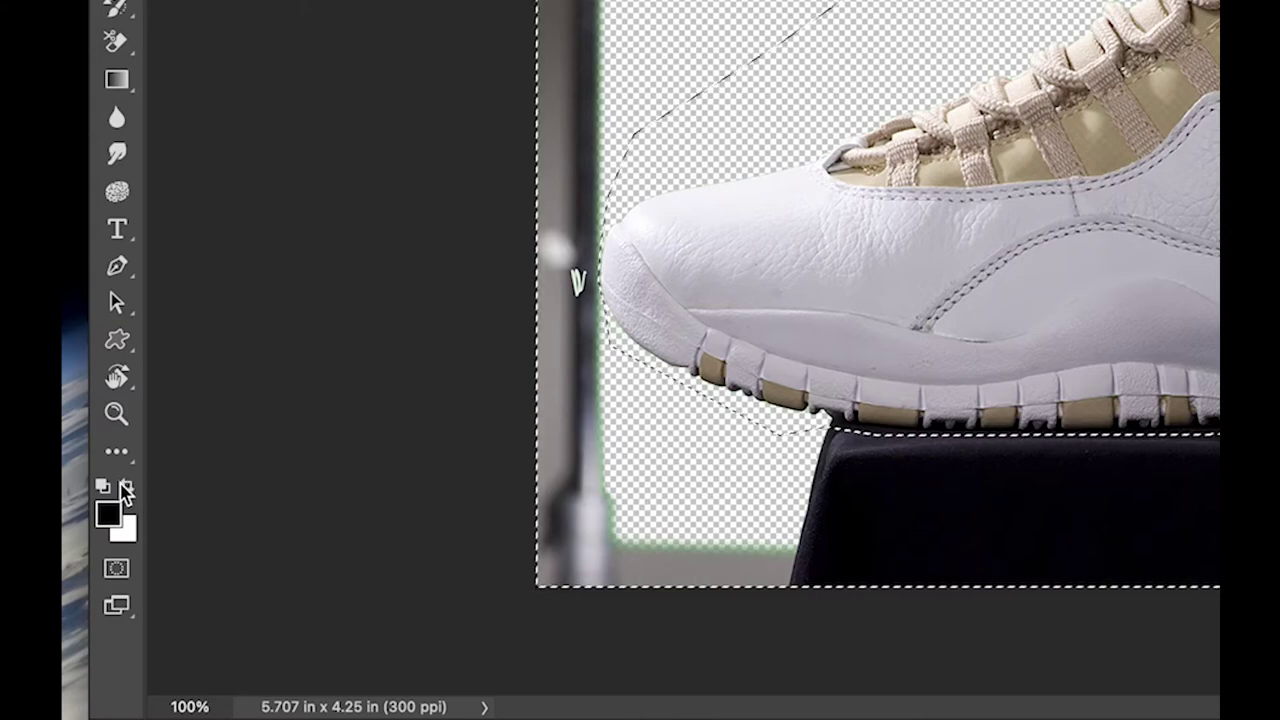
left_click(133, 491)
left_click(133, 491)
left_click(134, 493)
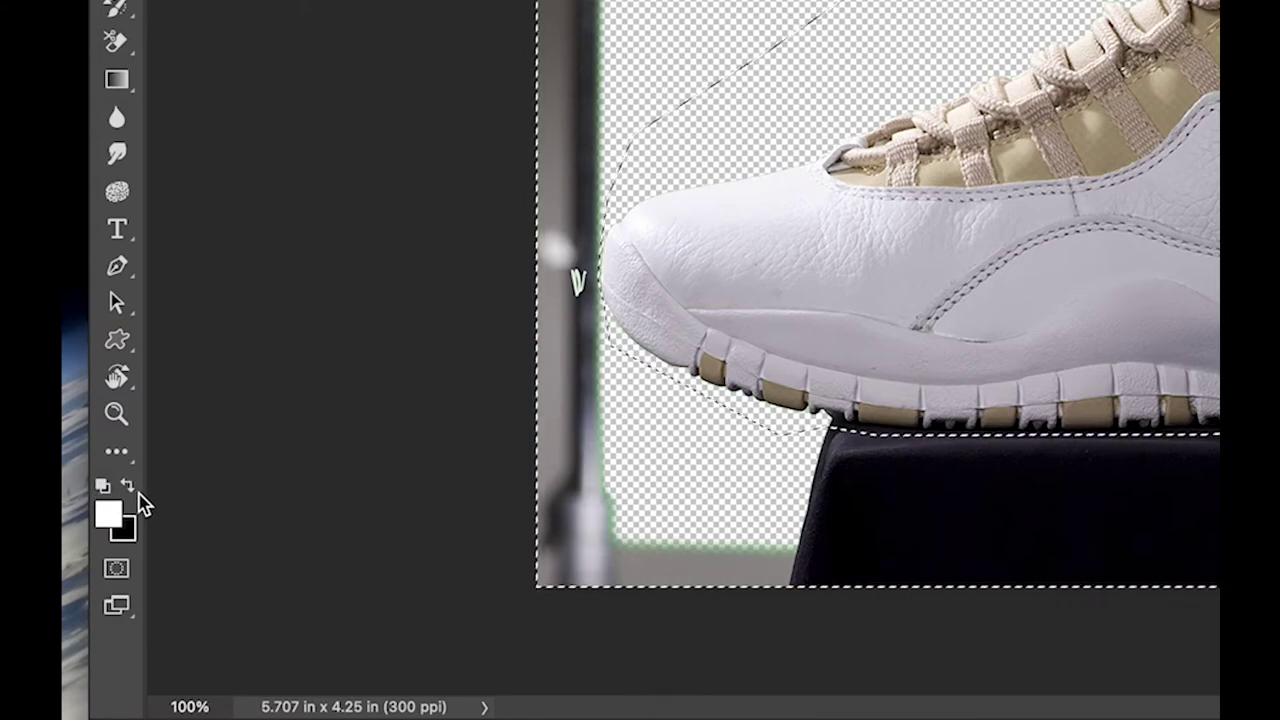
left_click(131, 491)
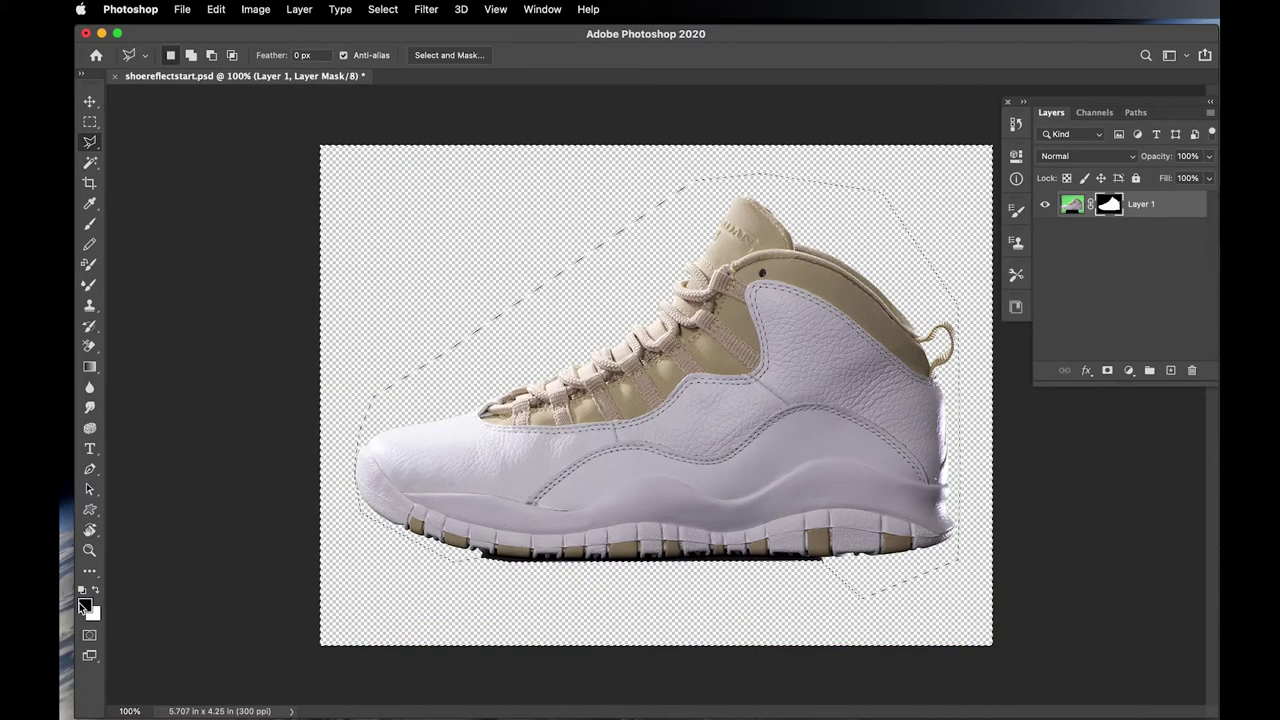
left_click(95, 593)
left_click(95, 593)
left_click(95, 593)
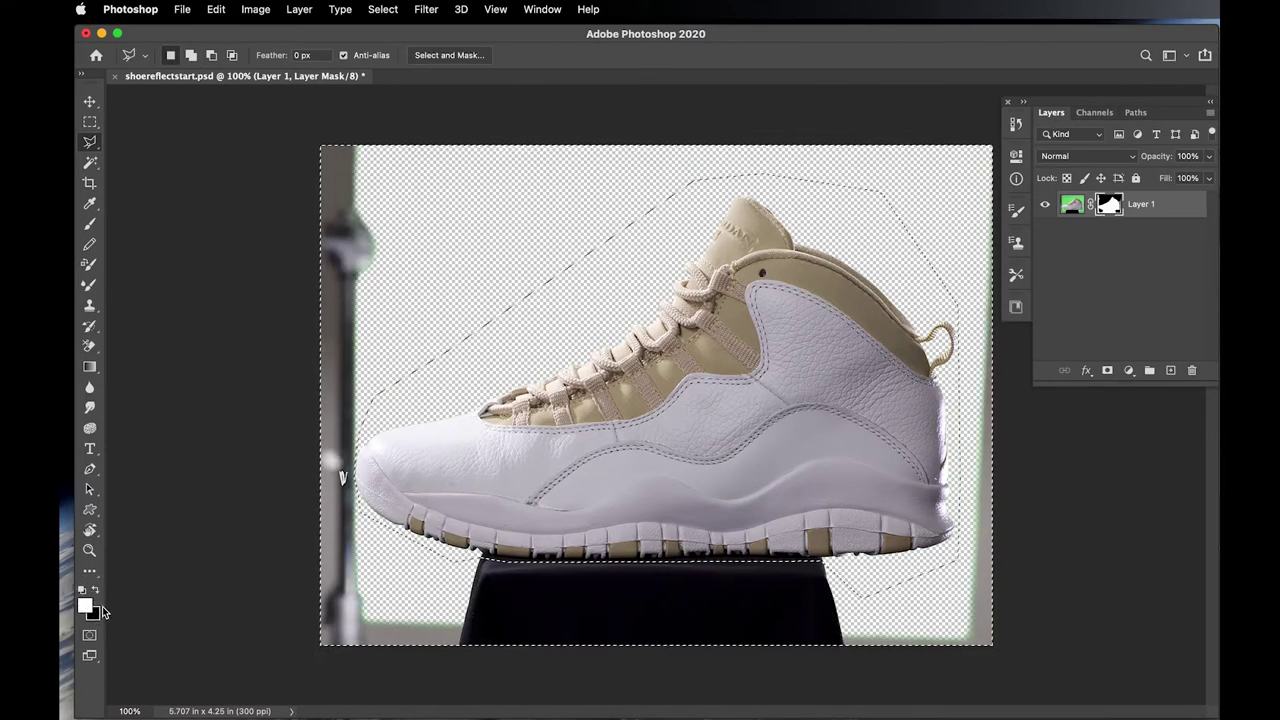
key("super+BackSpace")
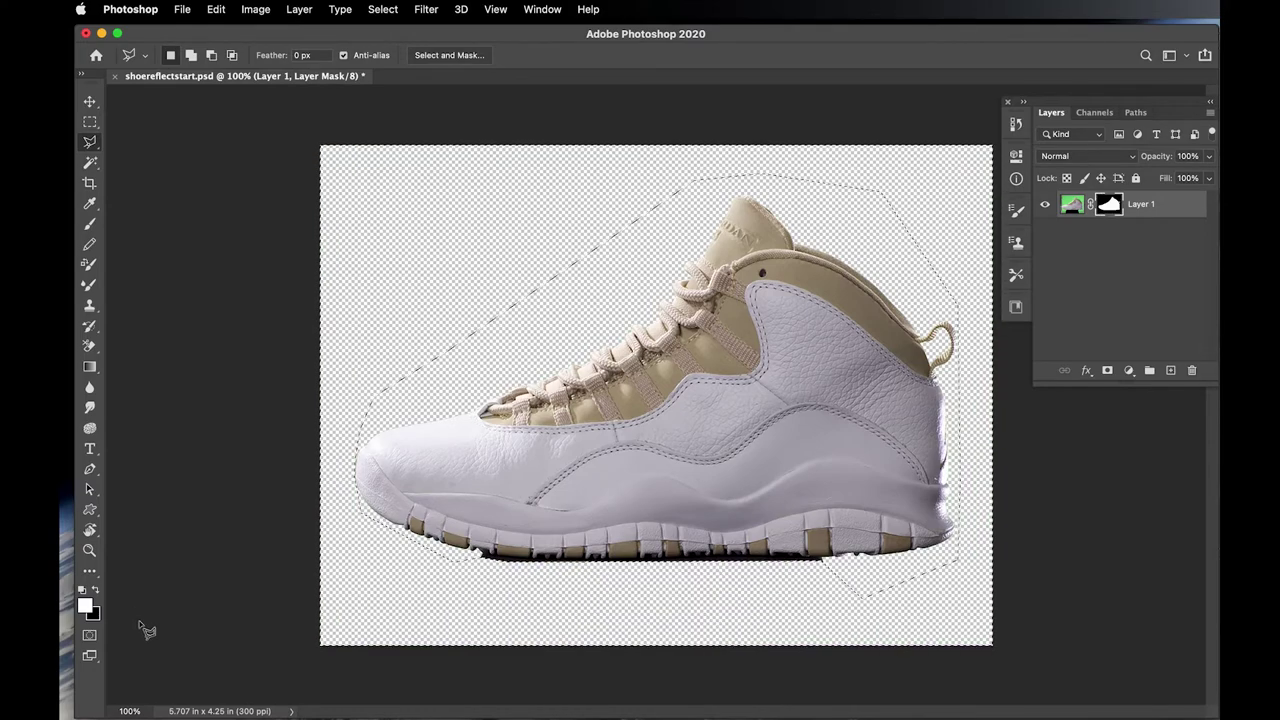
- Swap the foreground and background colours back and deselect the lasso selection
left_click(96, 591)
left_click(96, 591)
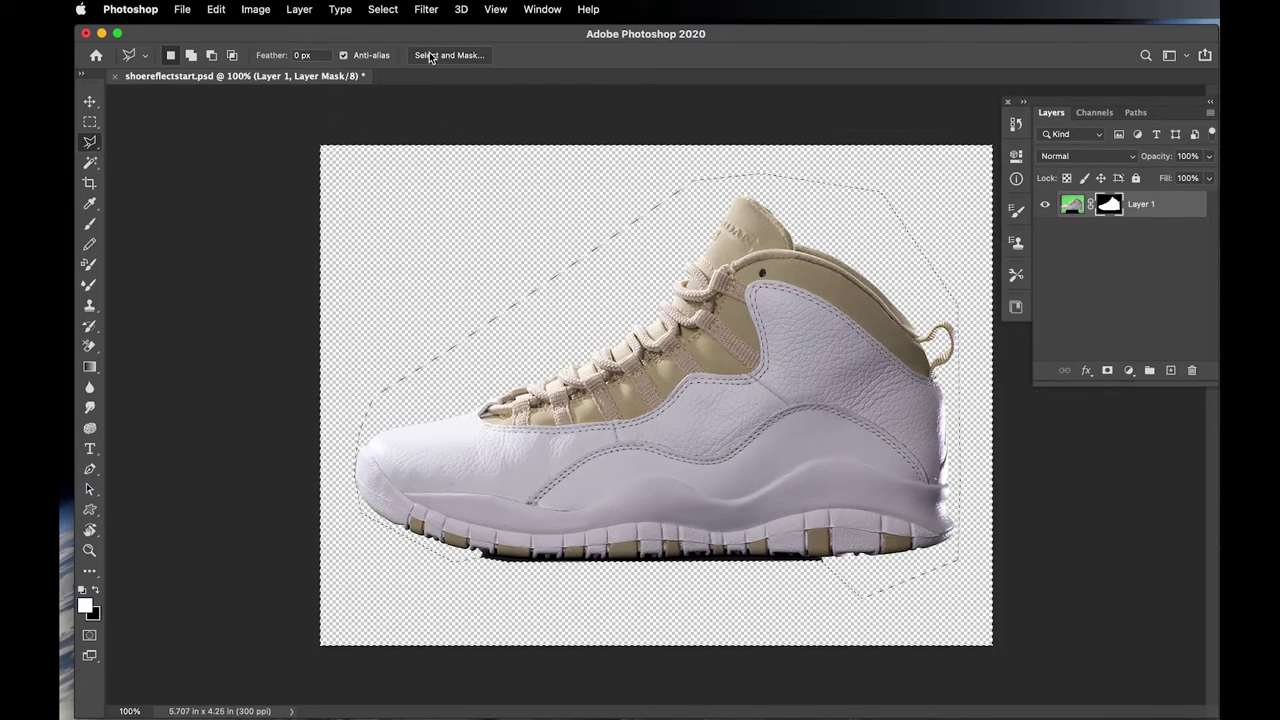
key("super+d")
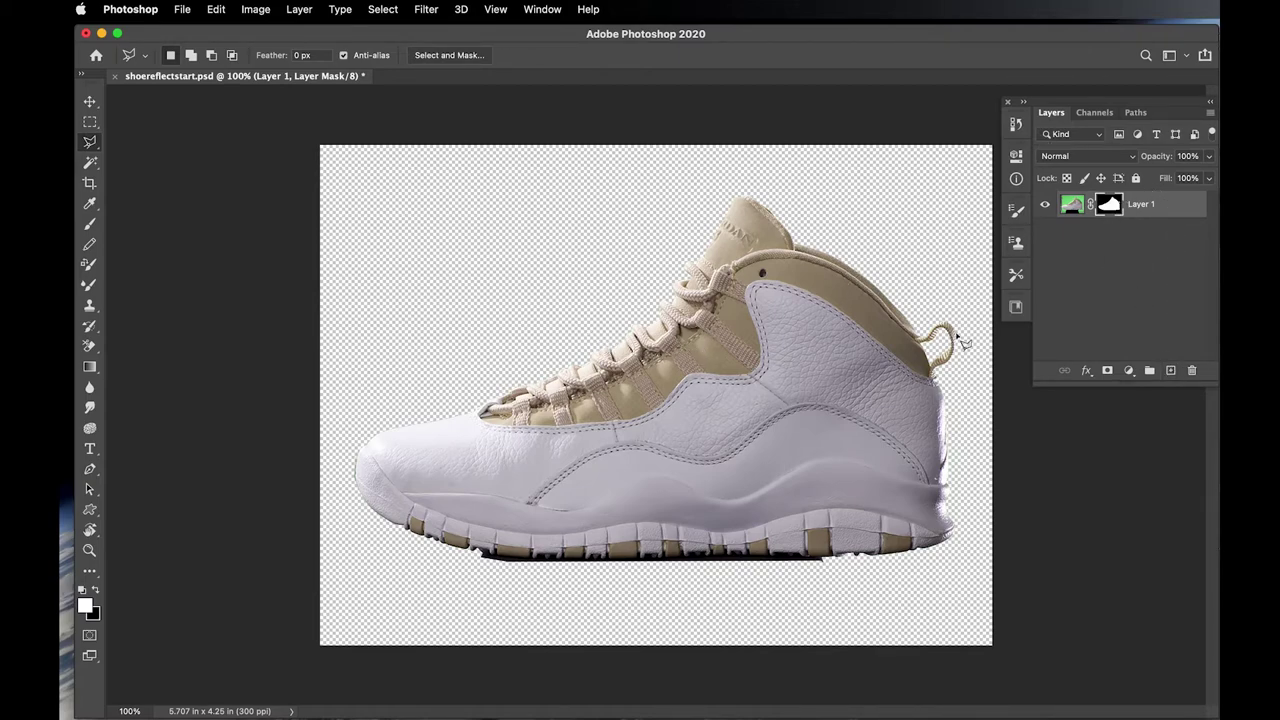
- Add an empty Layer 2 beneath Layer 1 and reset colours to black and white
left_click(1171, 372)
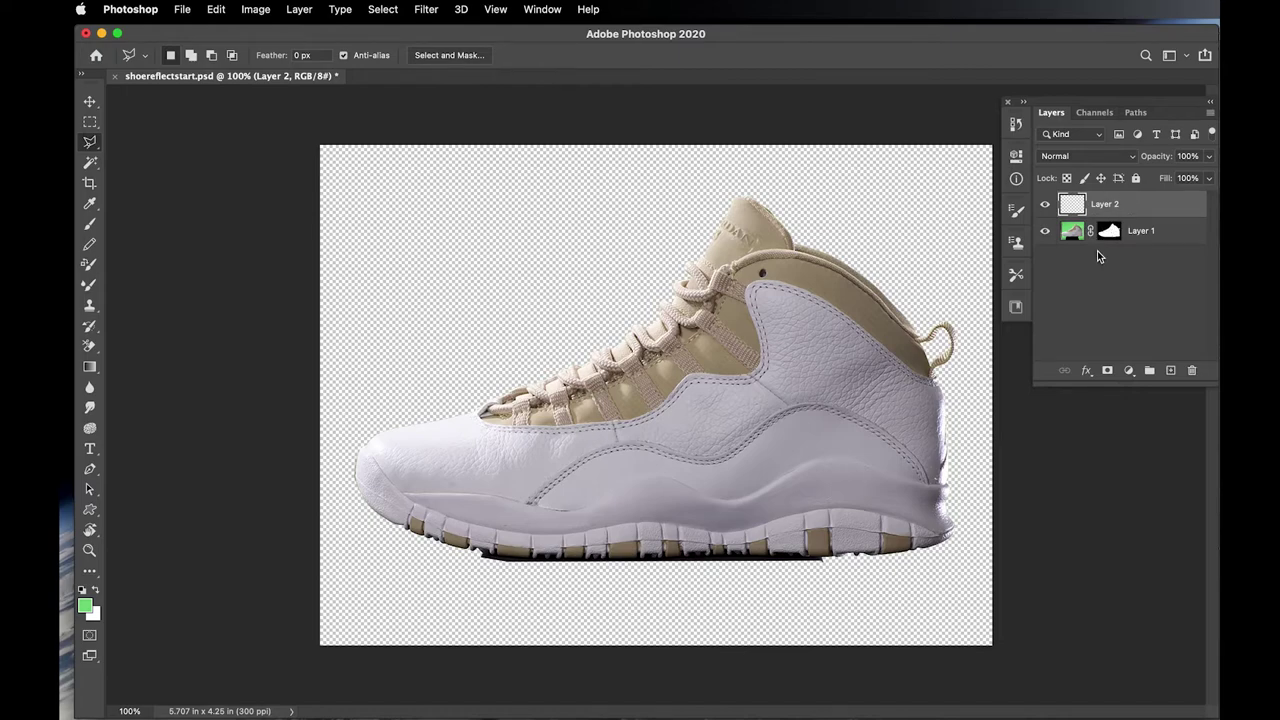
left_click(1133, 207)
left_click_drag(1133, 207, 1124, 244)
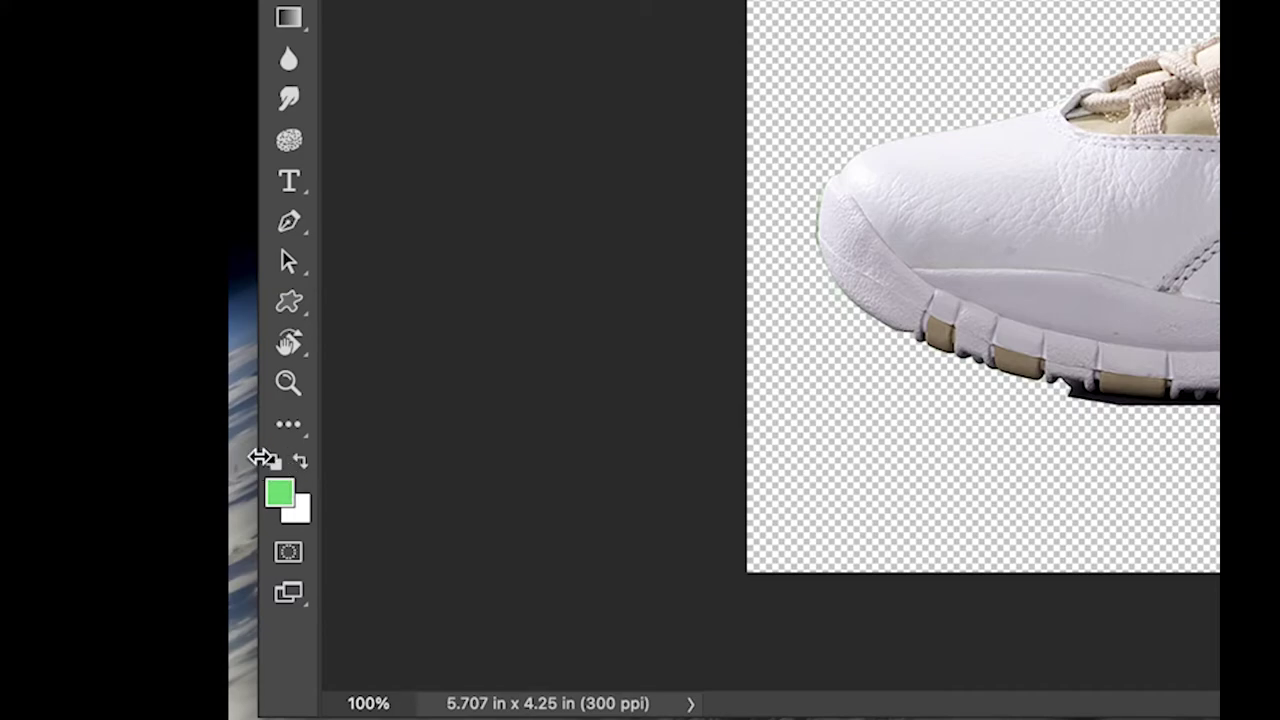
left_click(270, 458)
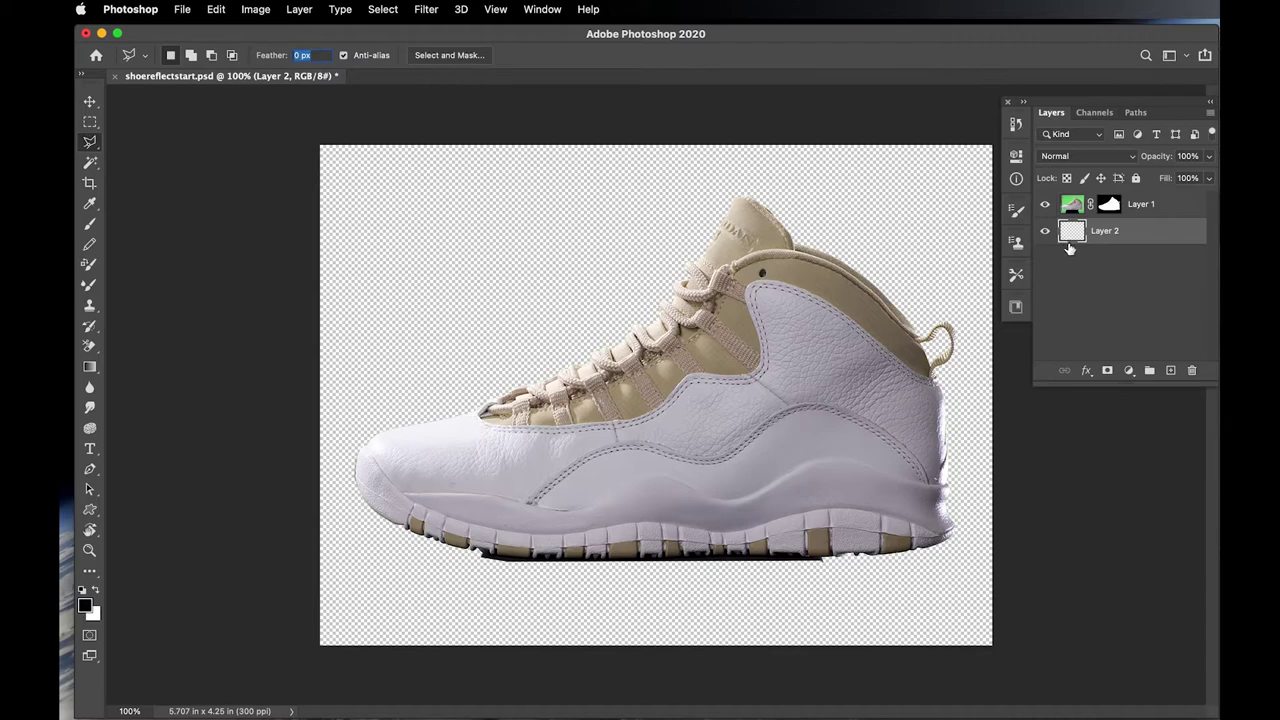
- Keep the feather at 0 px, fill Layer 2 with black, and zoom out to the whole canvas
key("BackSpace")
key("Return")
key("Return")
key("alt+BackSpace")
key("super+minus")
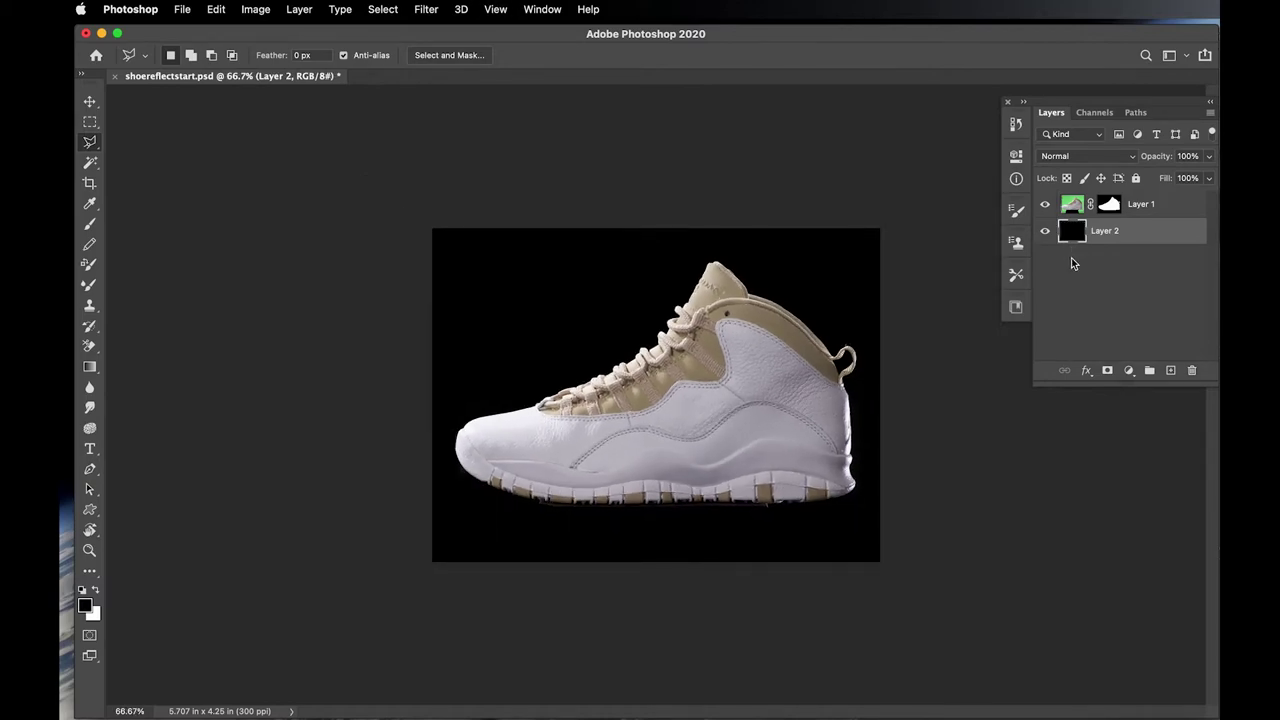
key("super+plus")
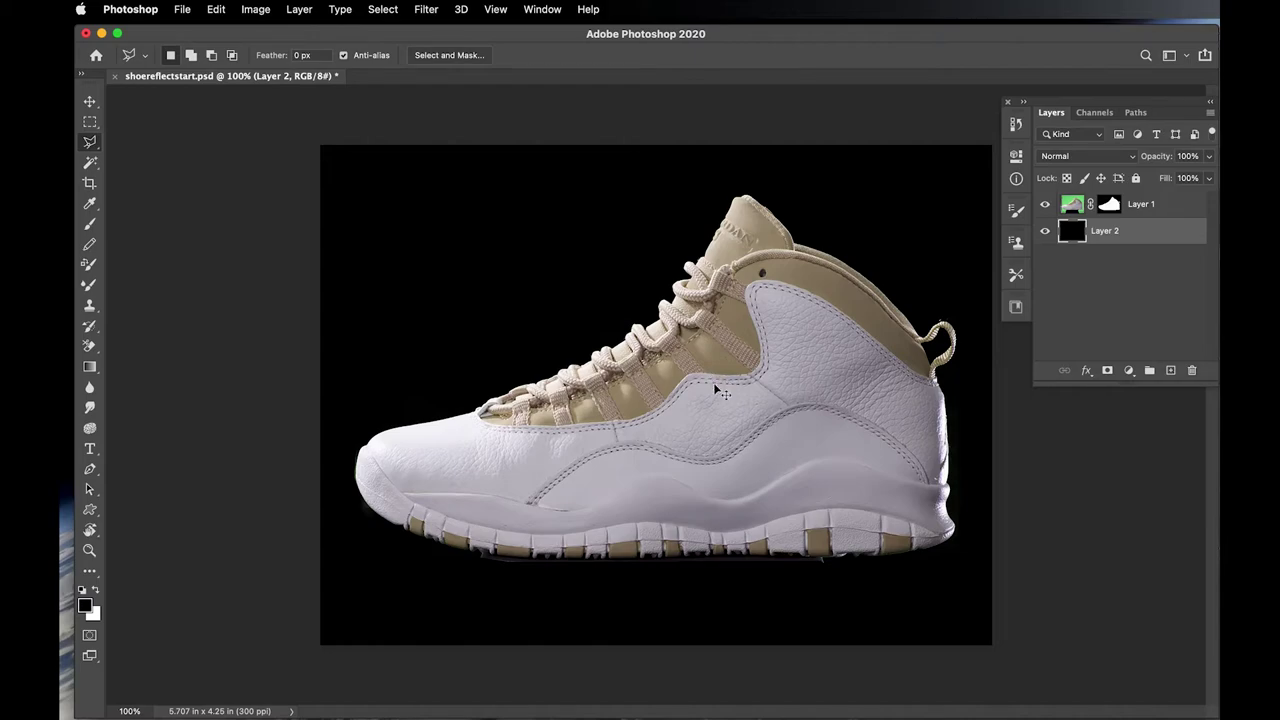
key("super+minus")
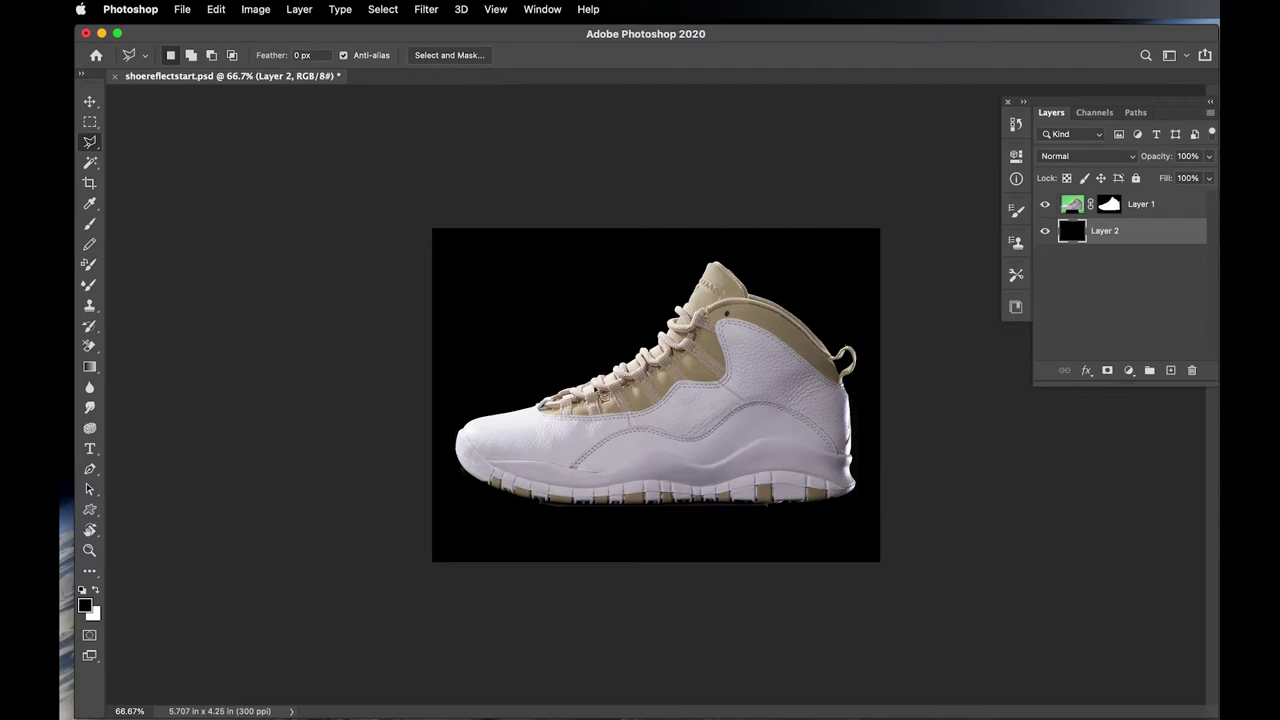
key("c")
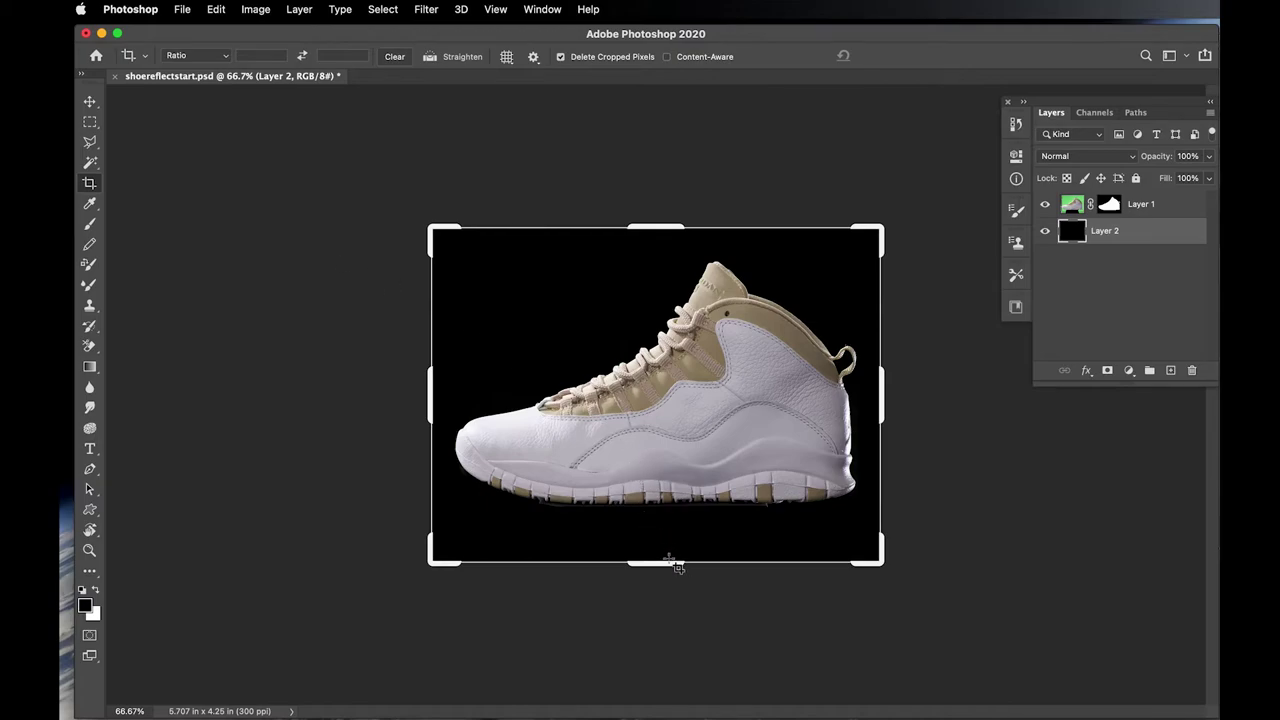
- Crop-extend the canvas downward to 5.707 × 6.353 in and fill the new lower area black
left_click_drag(654, 566, 661, 647)
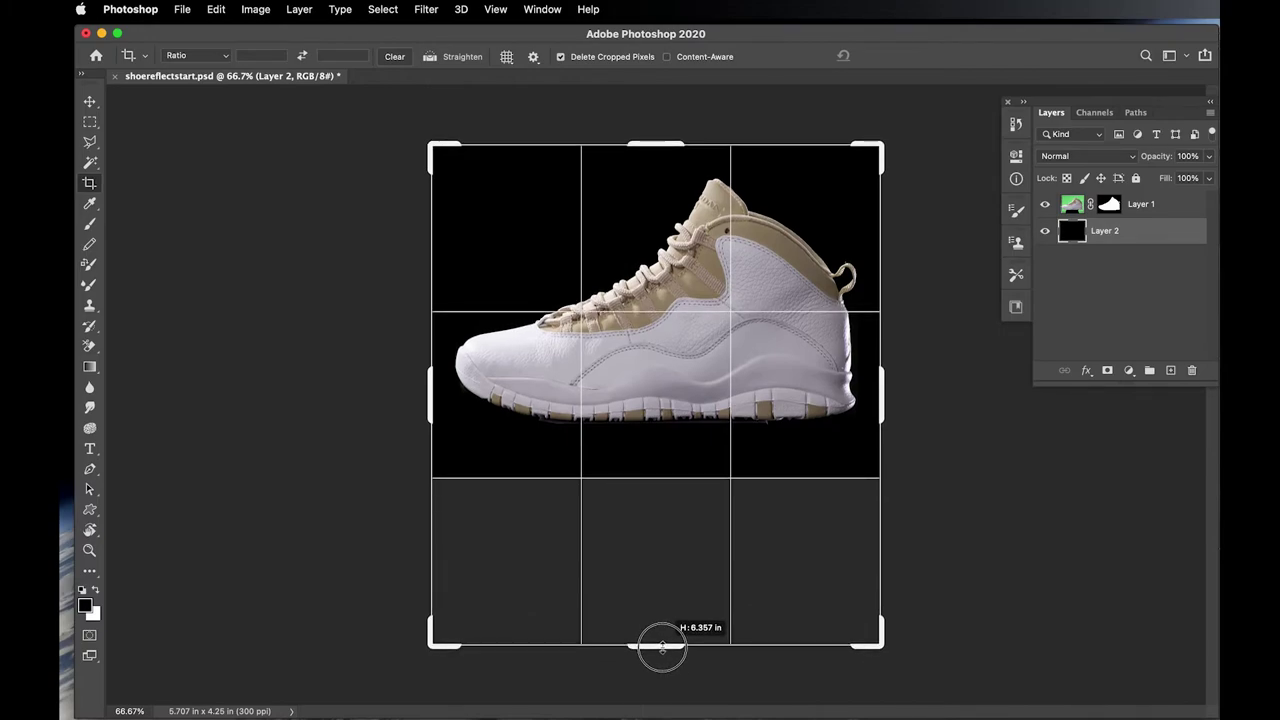
left_click_drag(662, 647, 661, 649)
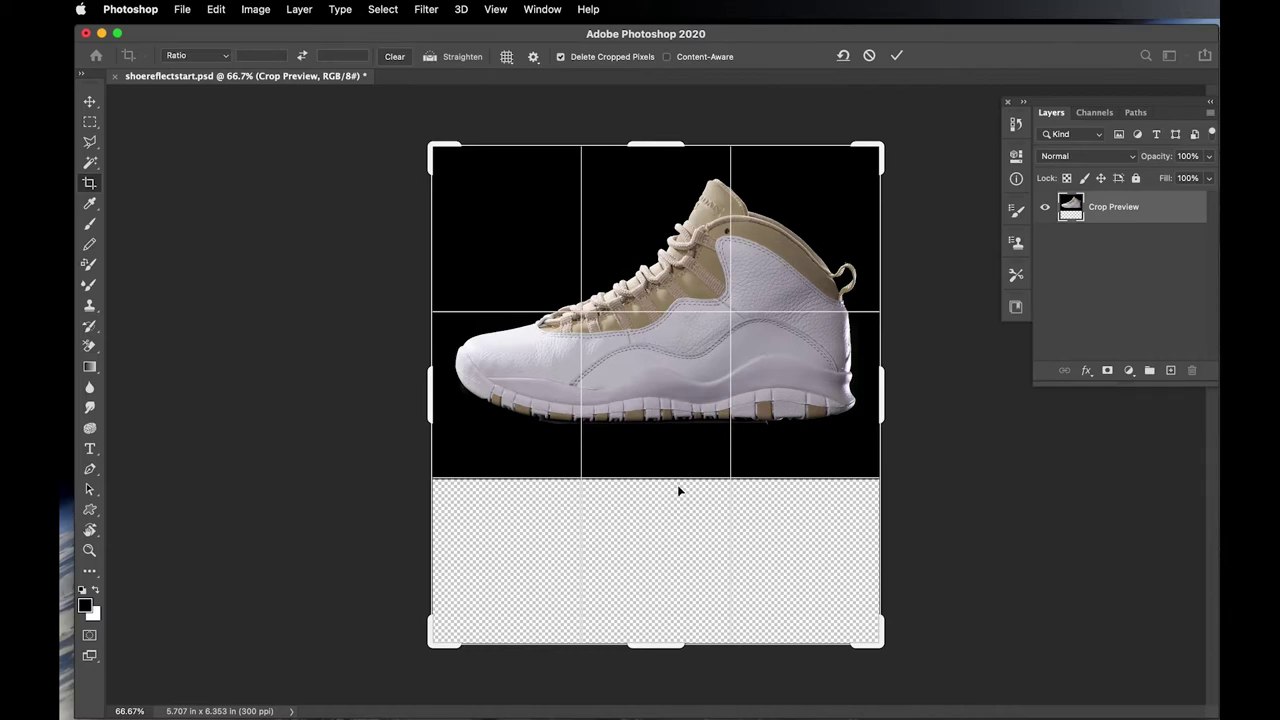
key("Return")
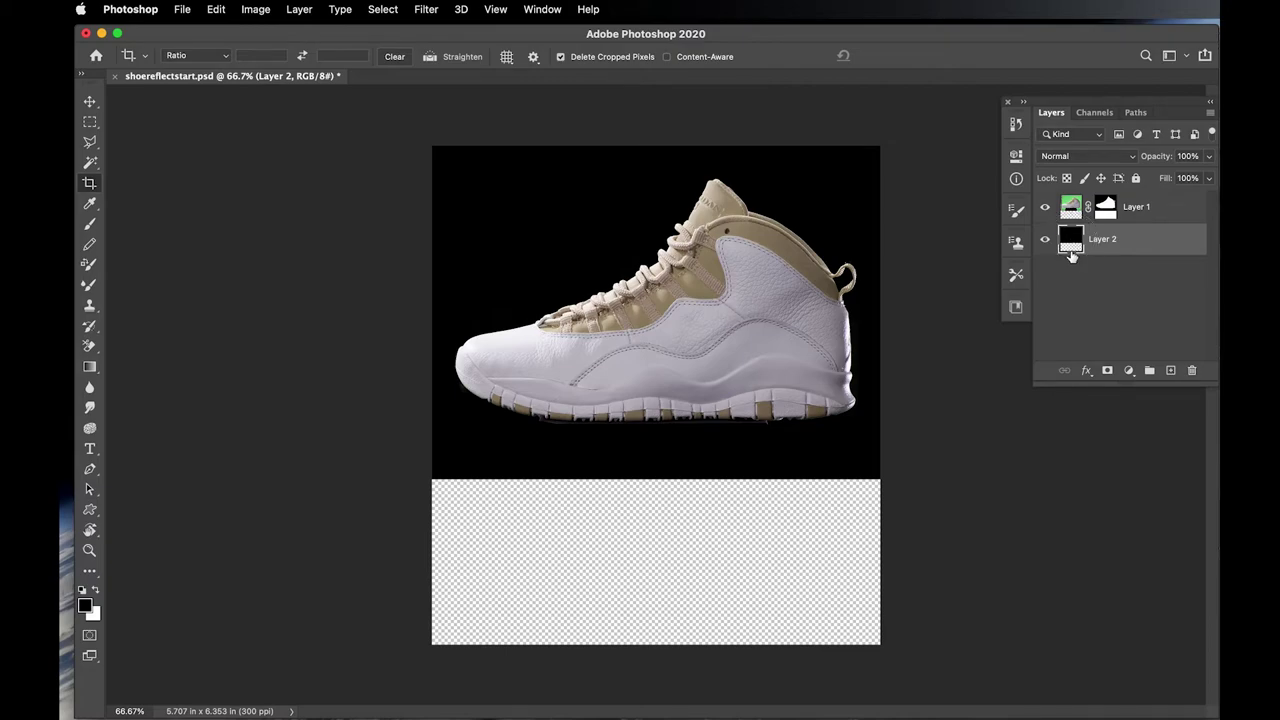
key("alt+BackSpace")
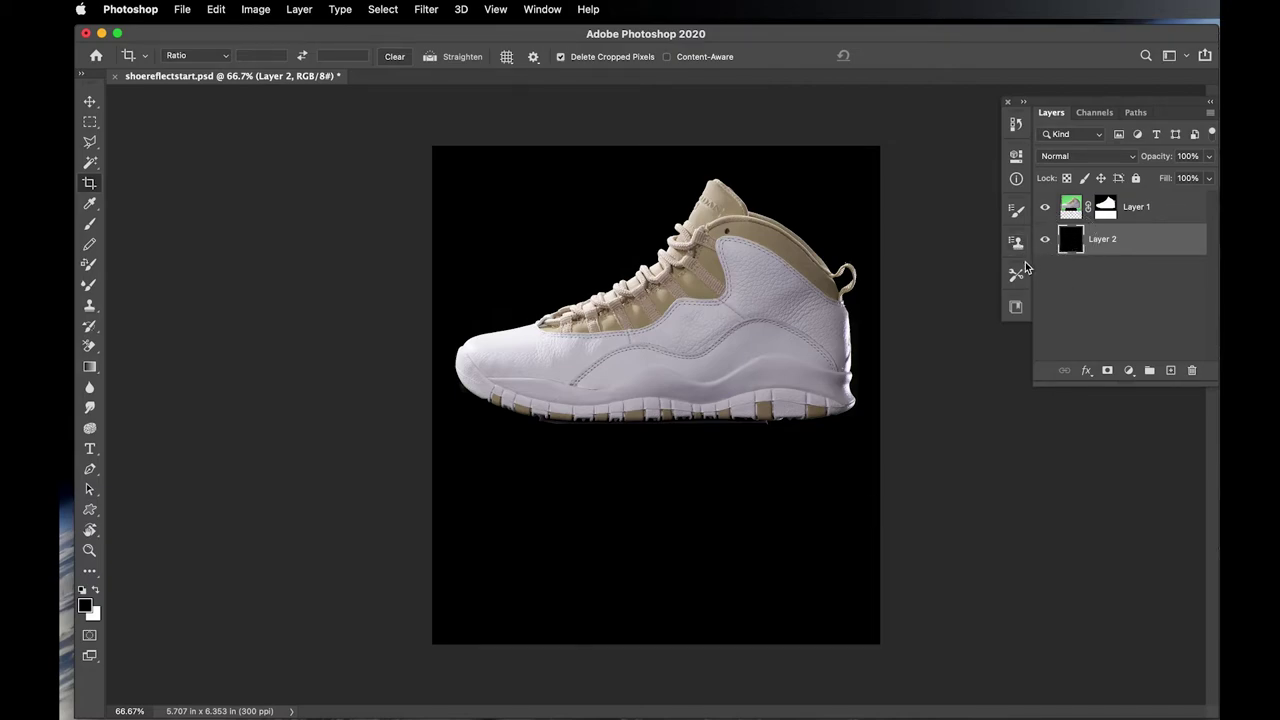
left_click(1106, 208)
key("super+1")
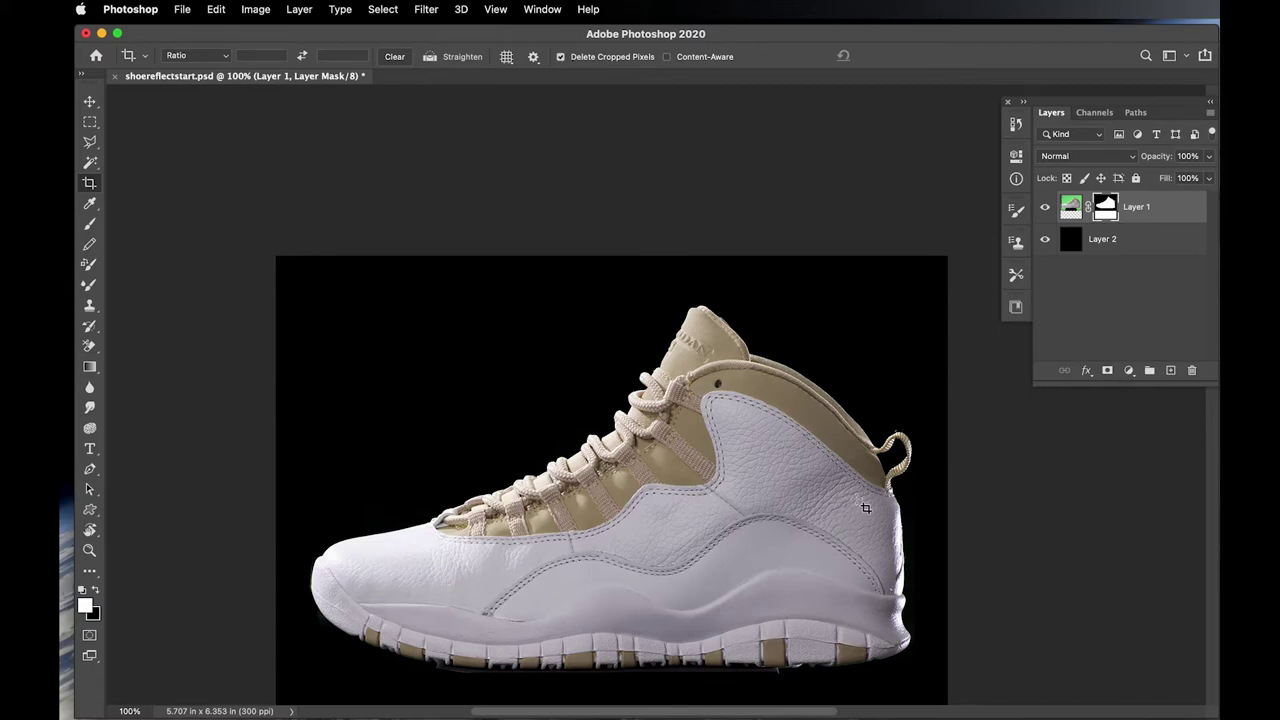
- Duplicate Layer 1 as 'Layer 1 copy', hide the original, and make the copy active
left_click(1070, 208)
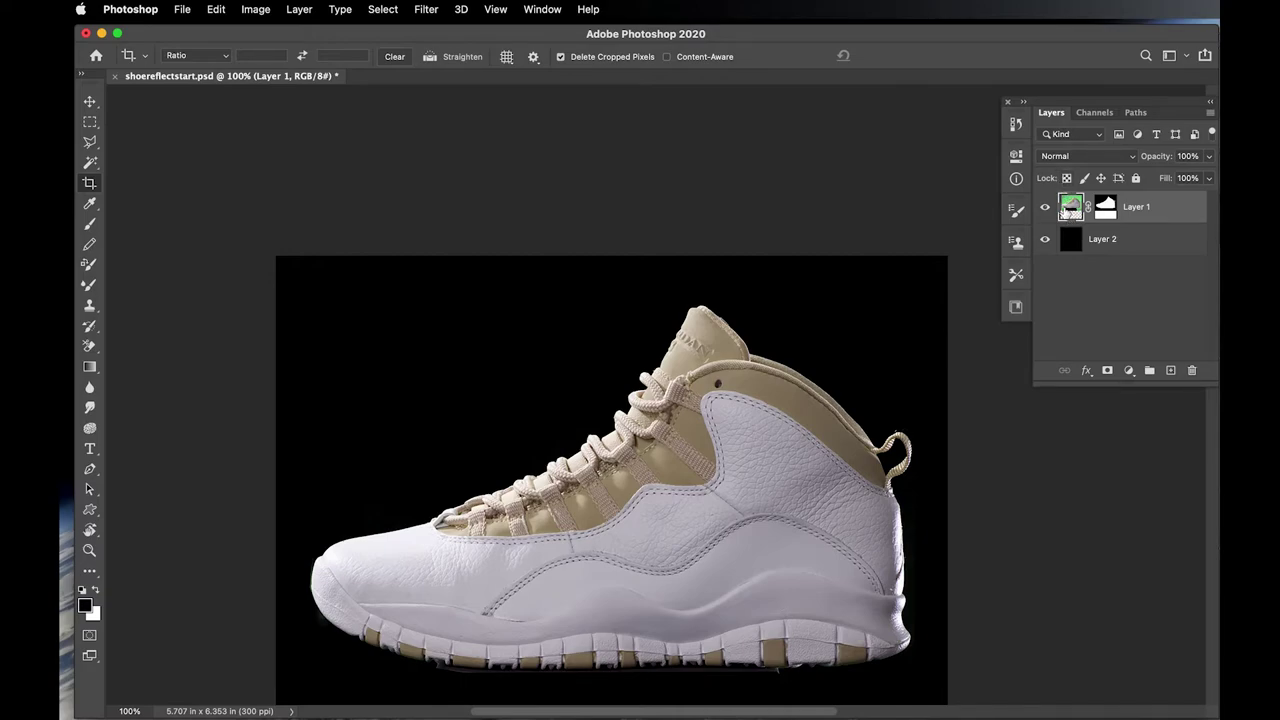
right_click(1162, 213)
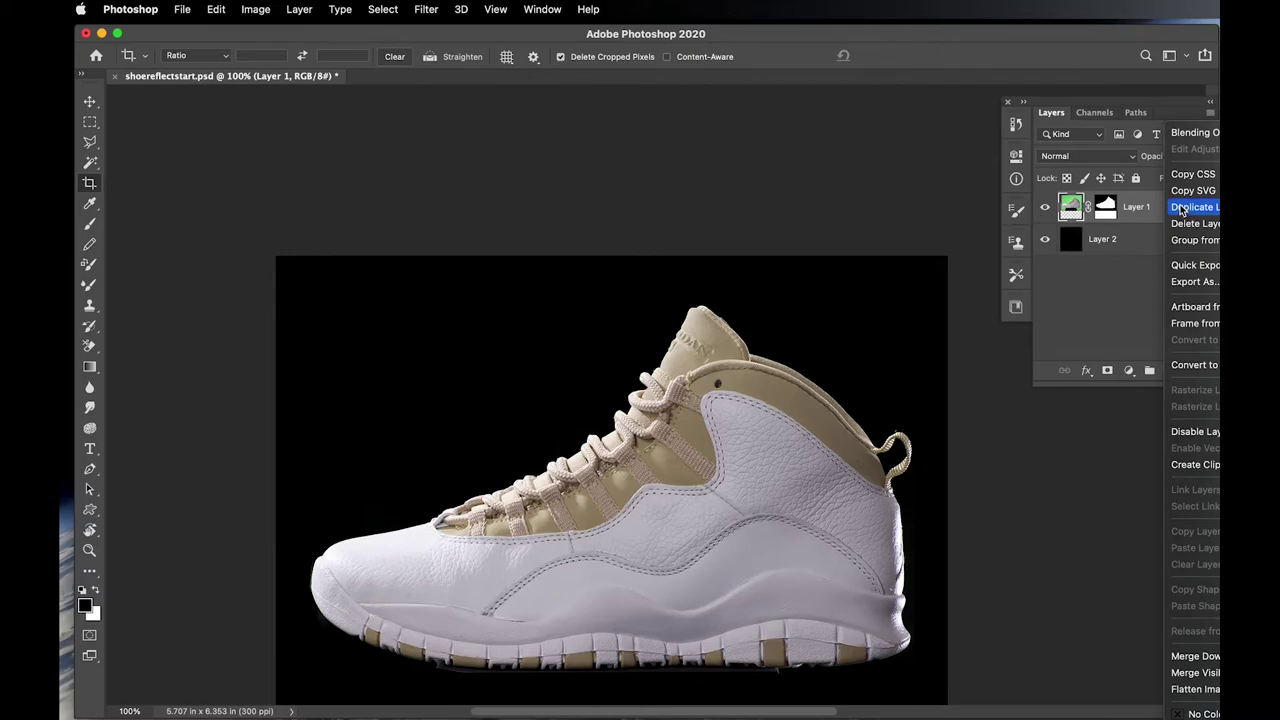
left_click(1181, 211)
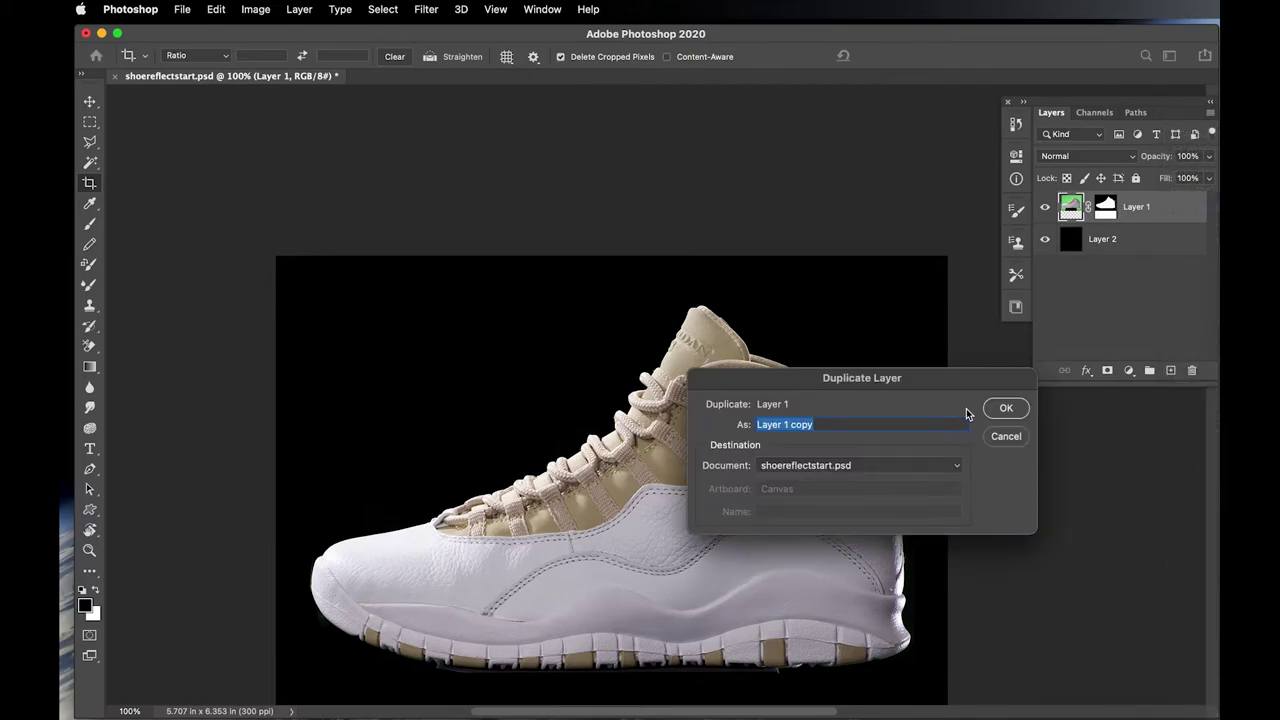
left_click(998, 410)
key("super+z")
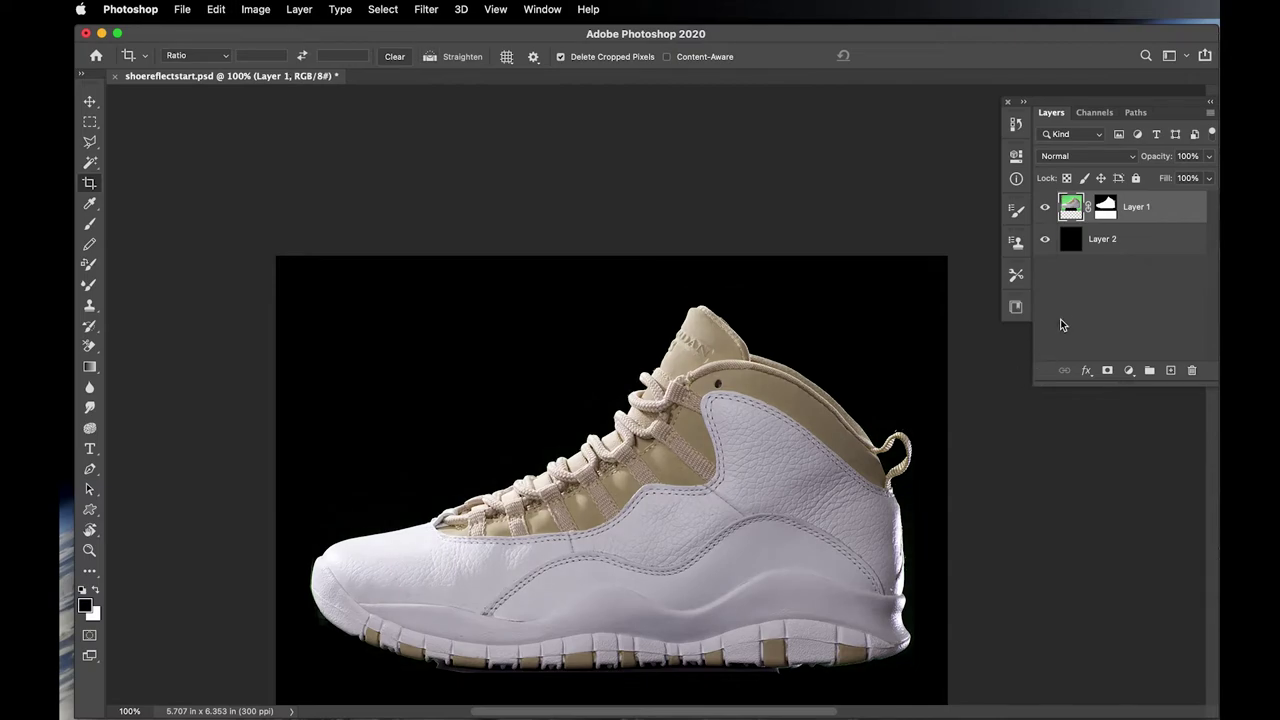
key("super+shift+z")
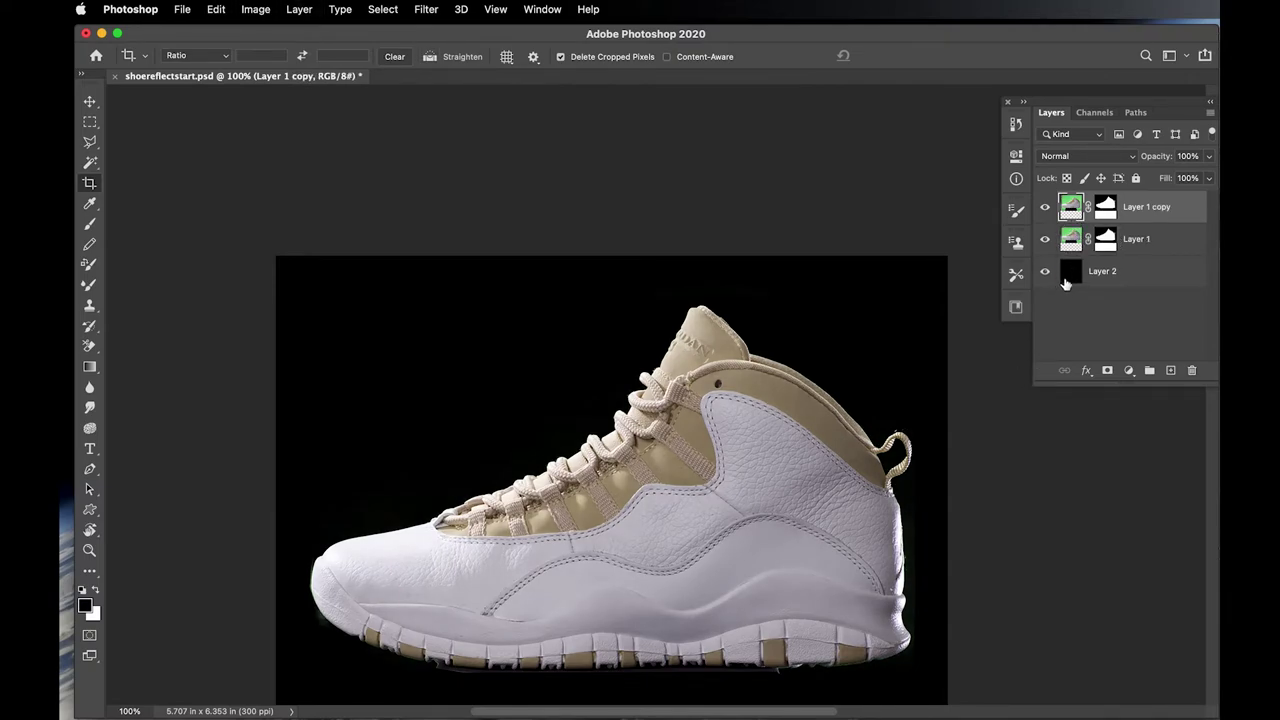
left_click(1045, 239)
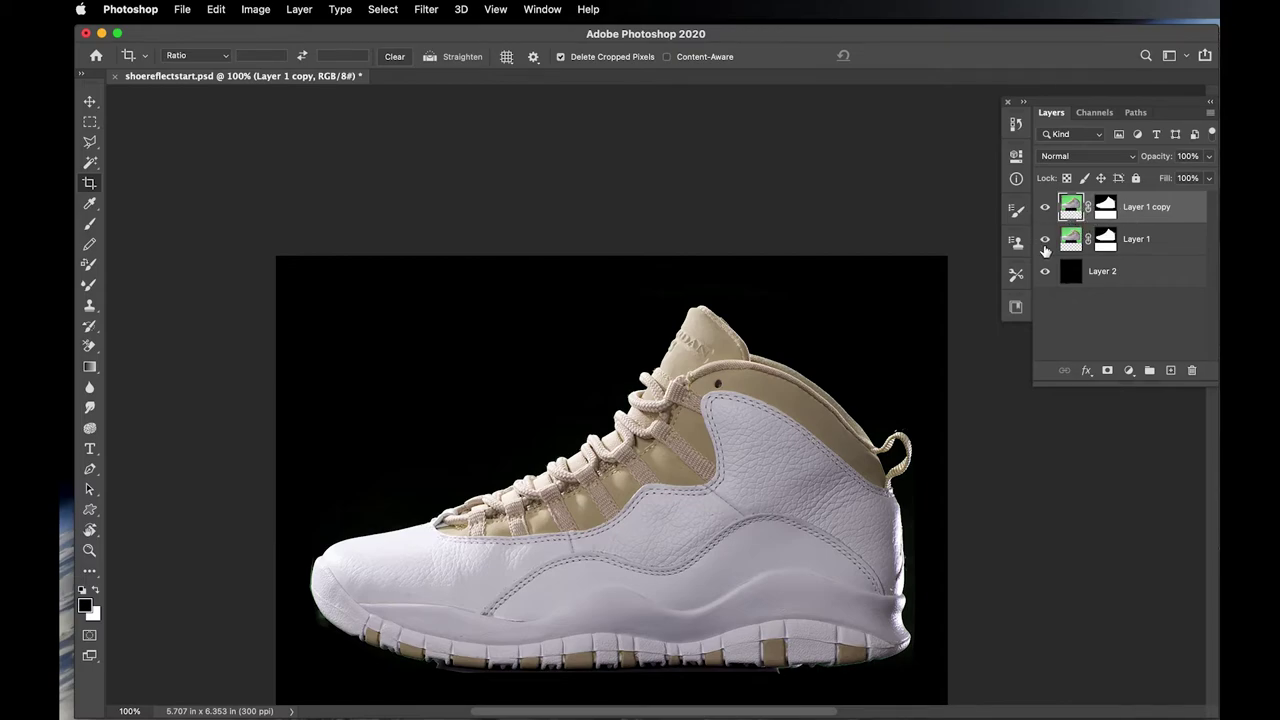
left_click(1146, 250)
left_click(1072, 210)
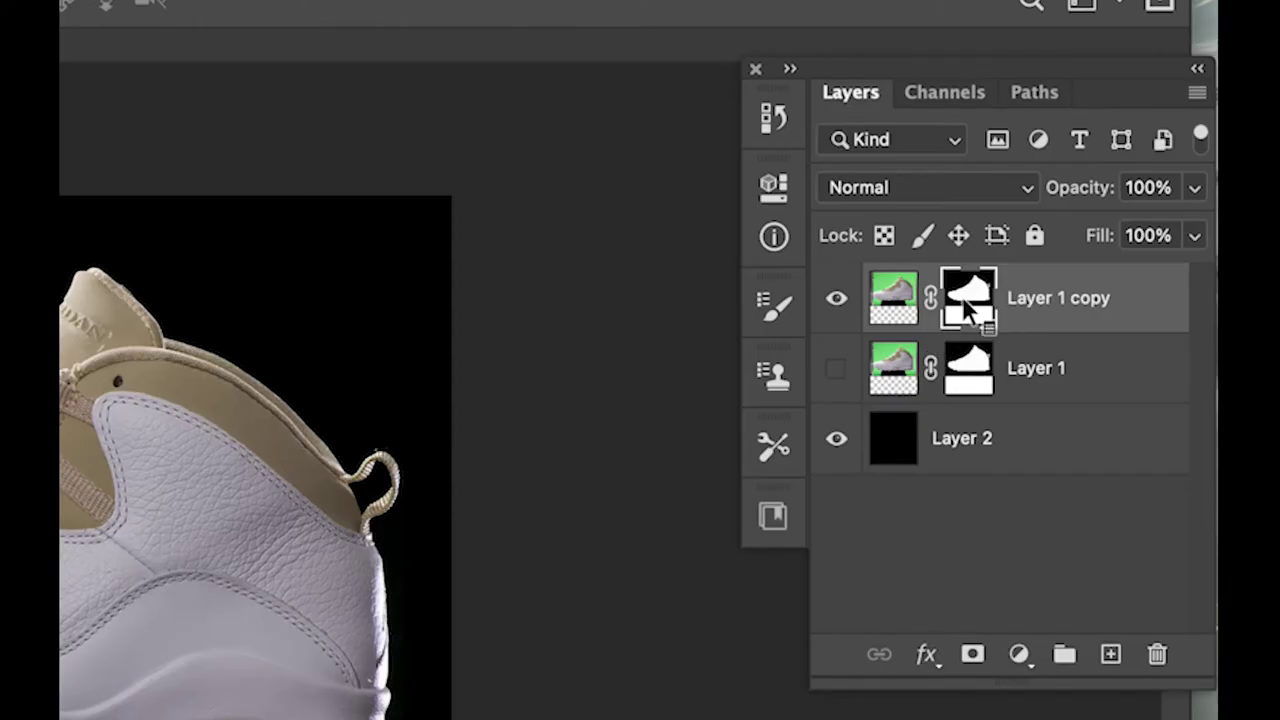
- Apply Layer 1 copy's mask permanently and zoom in to 200% on the shoe
right_click(1105, 204)
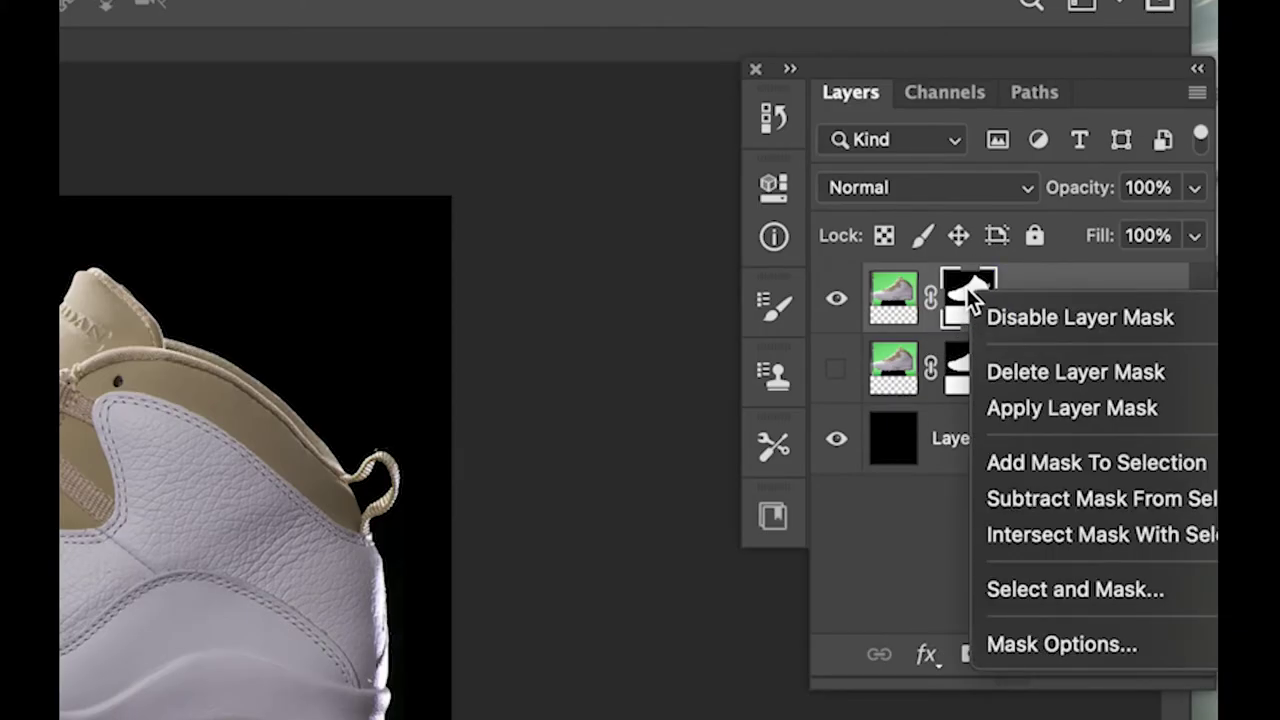
left_click(993, 415)
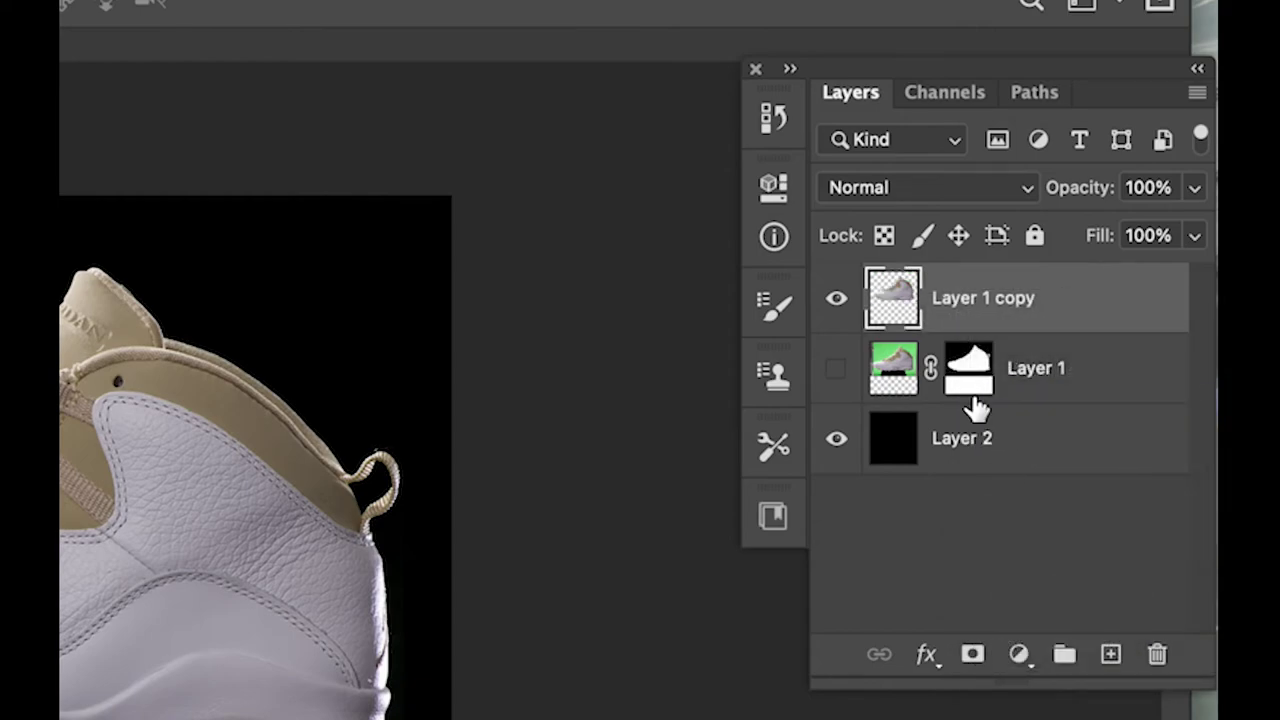
key("super+equal")
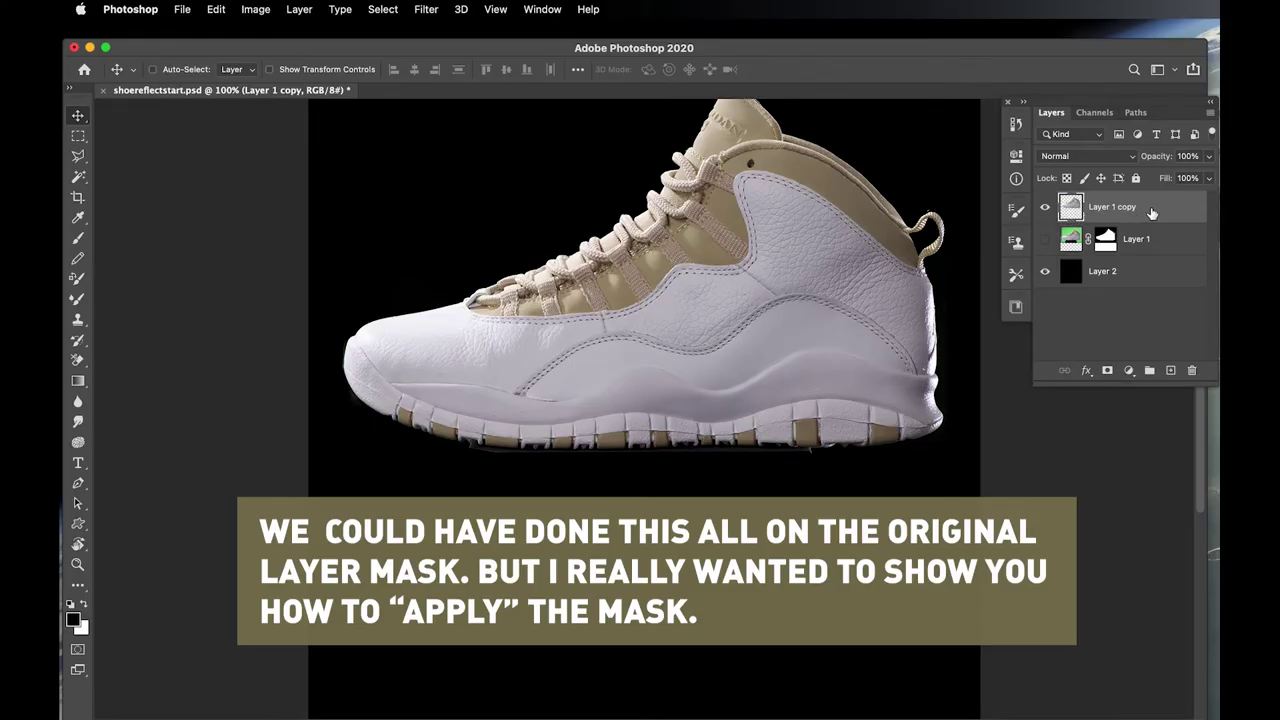
key("super+equal")
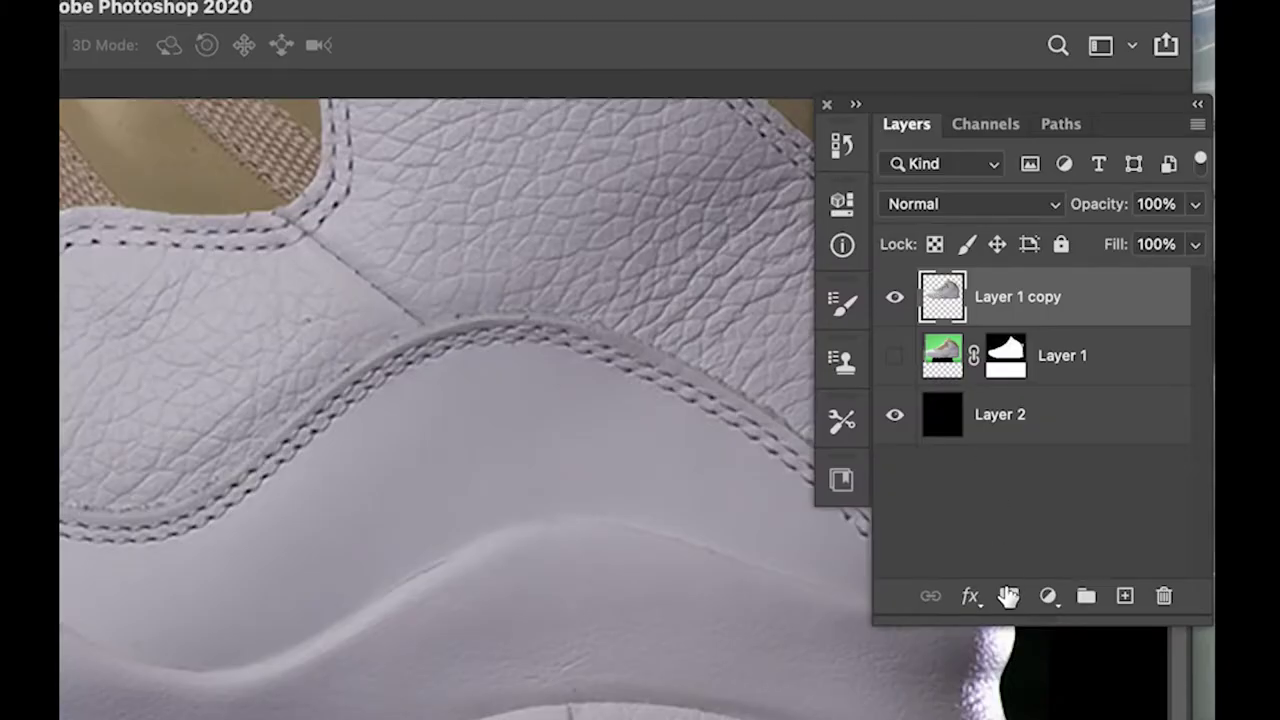
- Add a blank white mask to the shoe copy, then zoom and pan to the heel and sole
left_click(1008, 596)
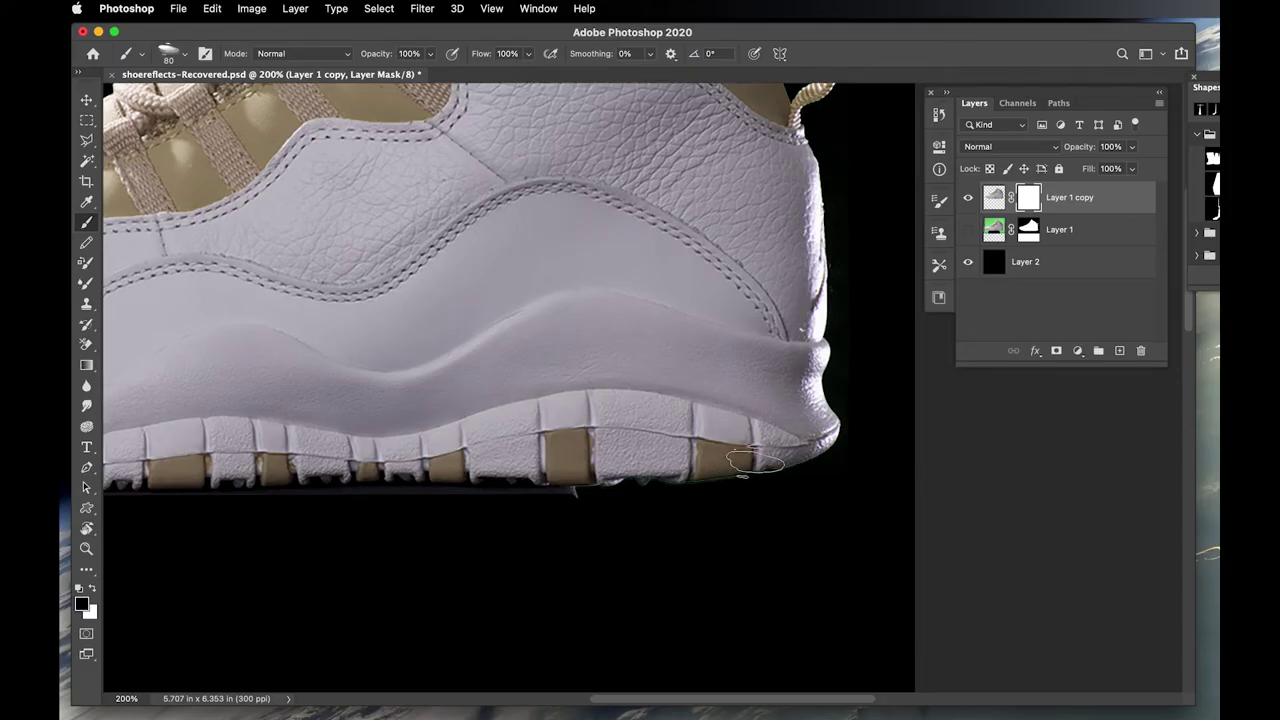
scroll(762, 458, "up", 5)
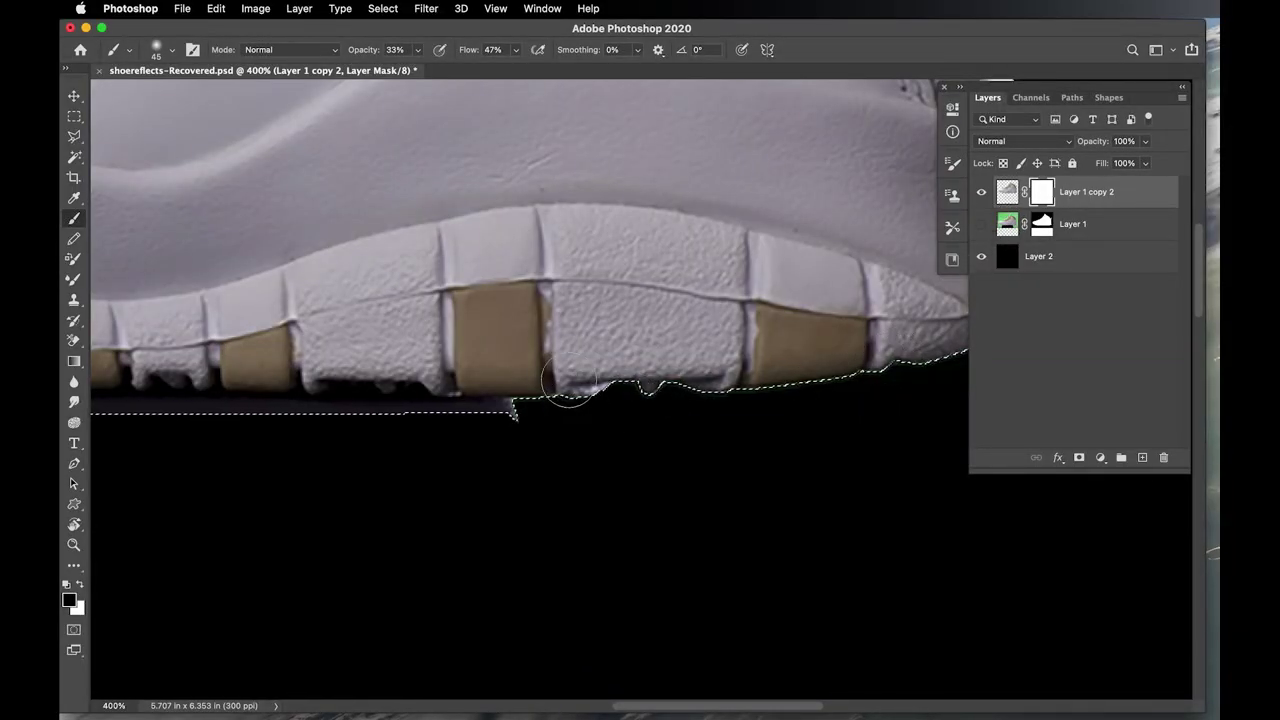
left_click_drag(686, 309, 507, 368)
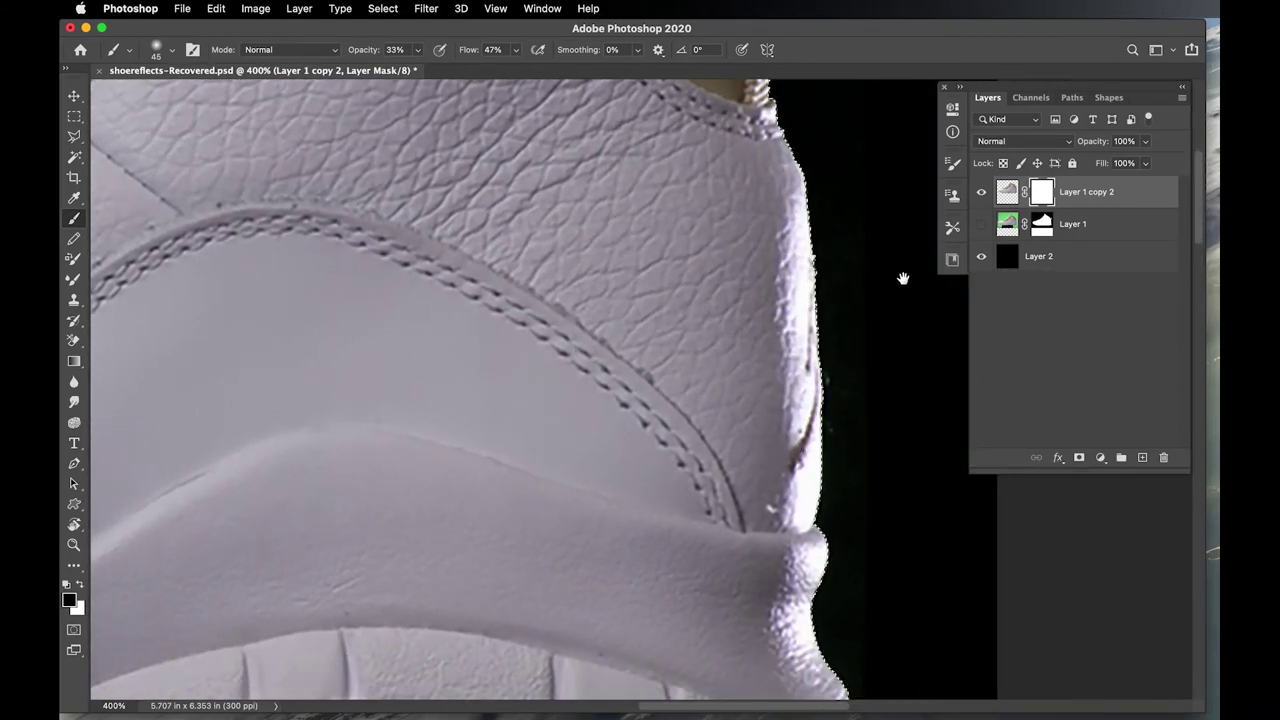
scroll(777, 217, "down", 10)
scroll(741, 275, "up", 1)
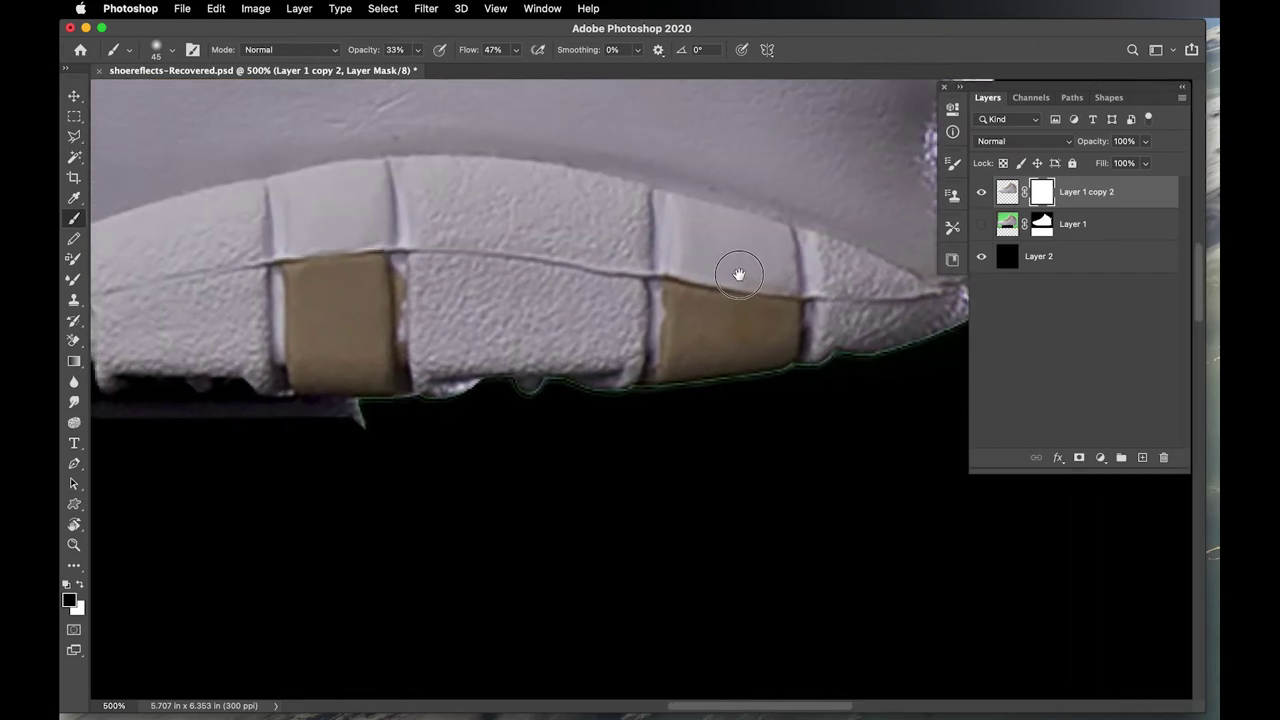
scroll(757, 294, "up", 1)
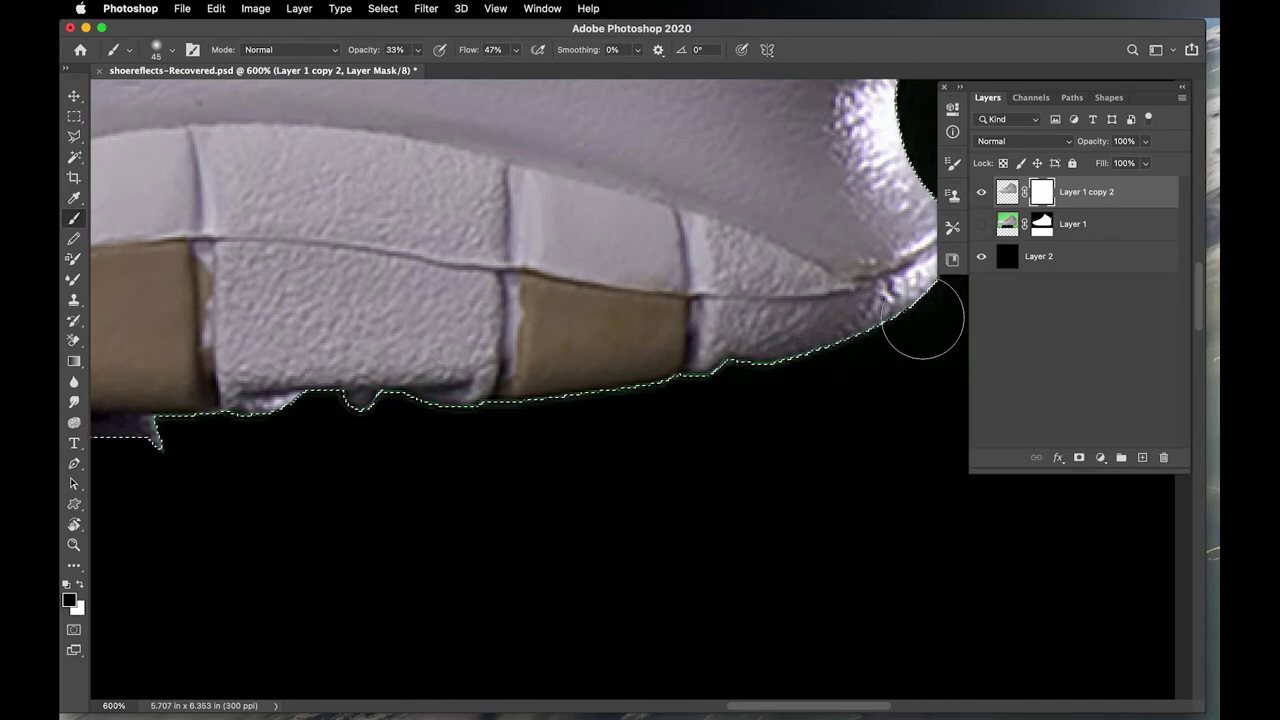
- Contract the shoe selection by 1 pixel via Select > Modify > Contract
left_click(383, 8)
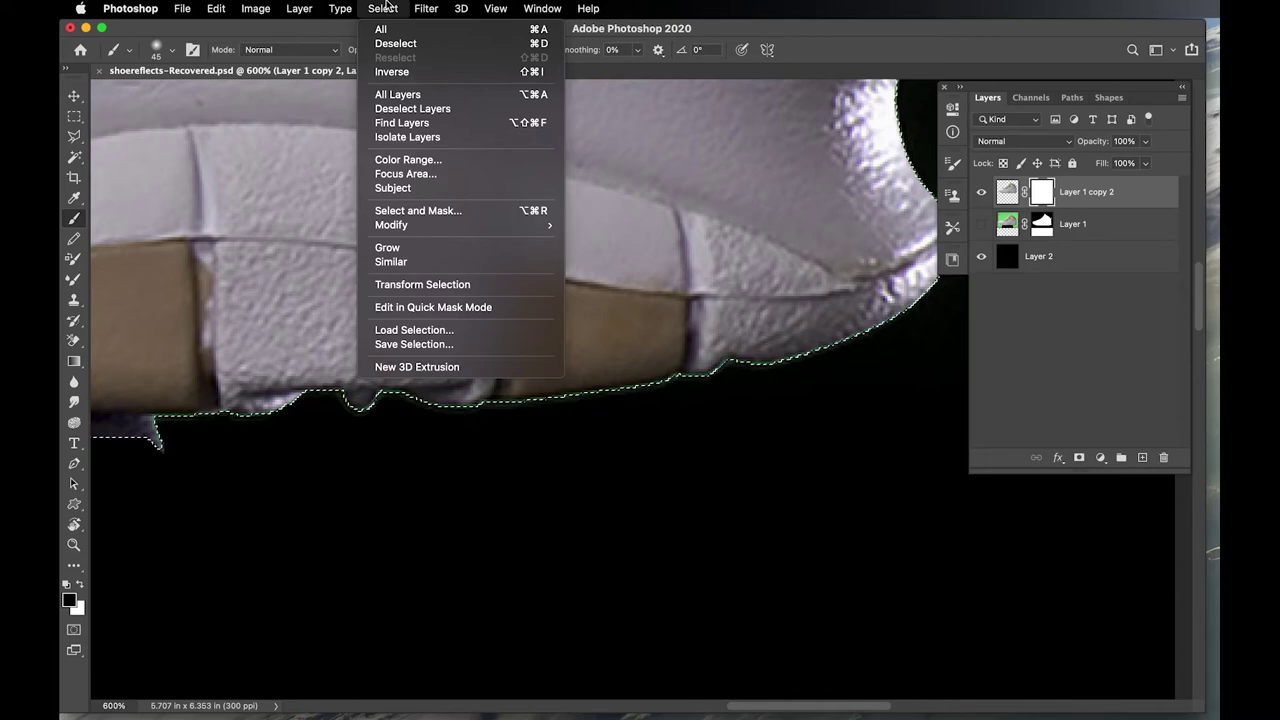
mouse_move(405, 225)
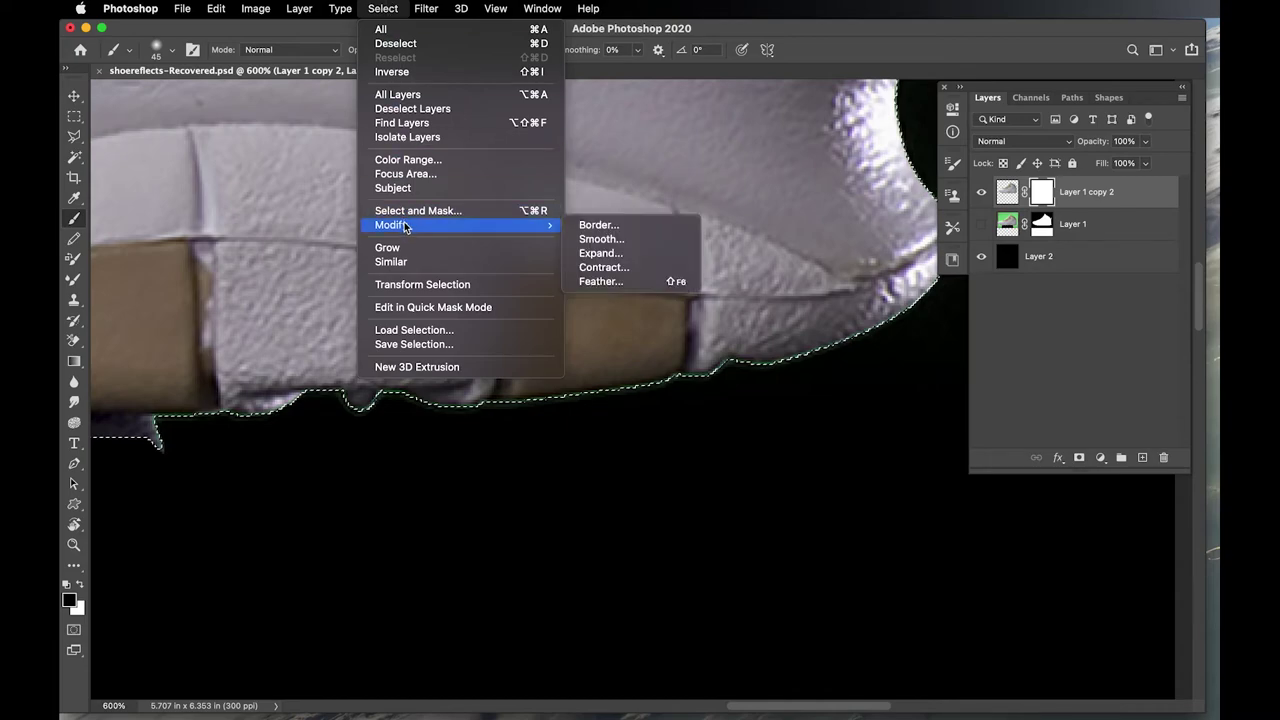
left_click(611, 268)
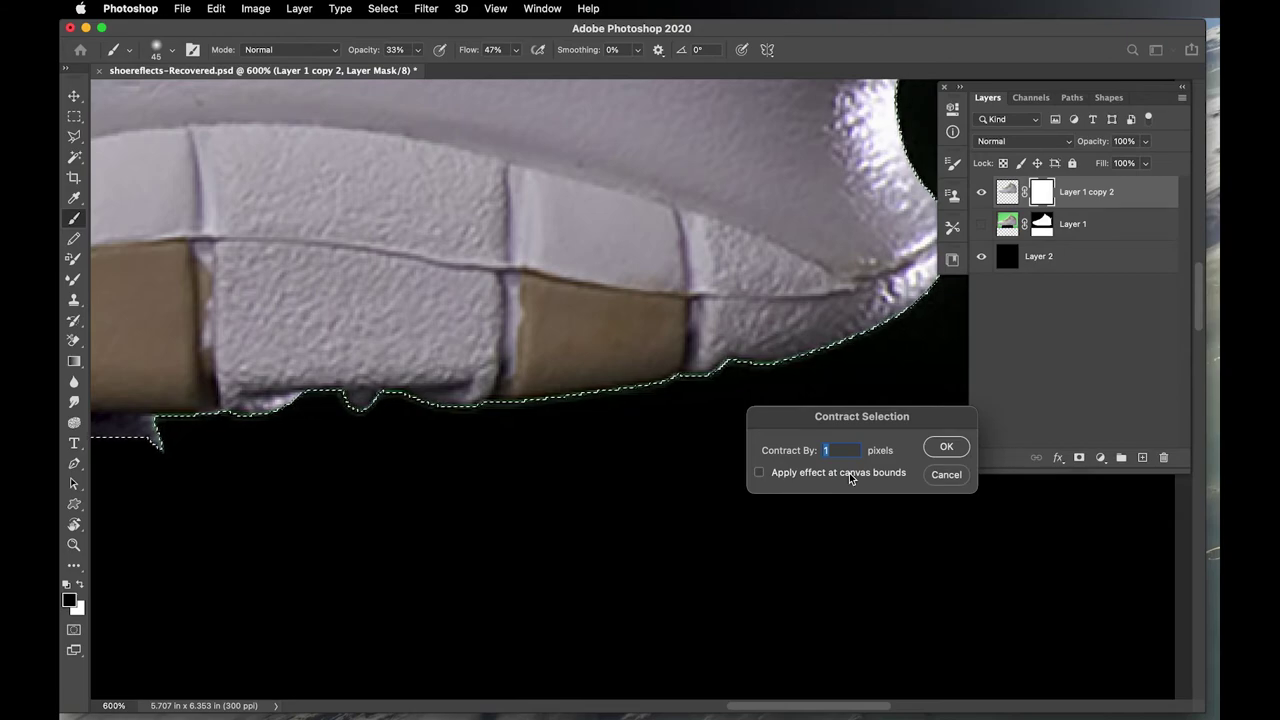
key("Return")
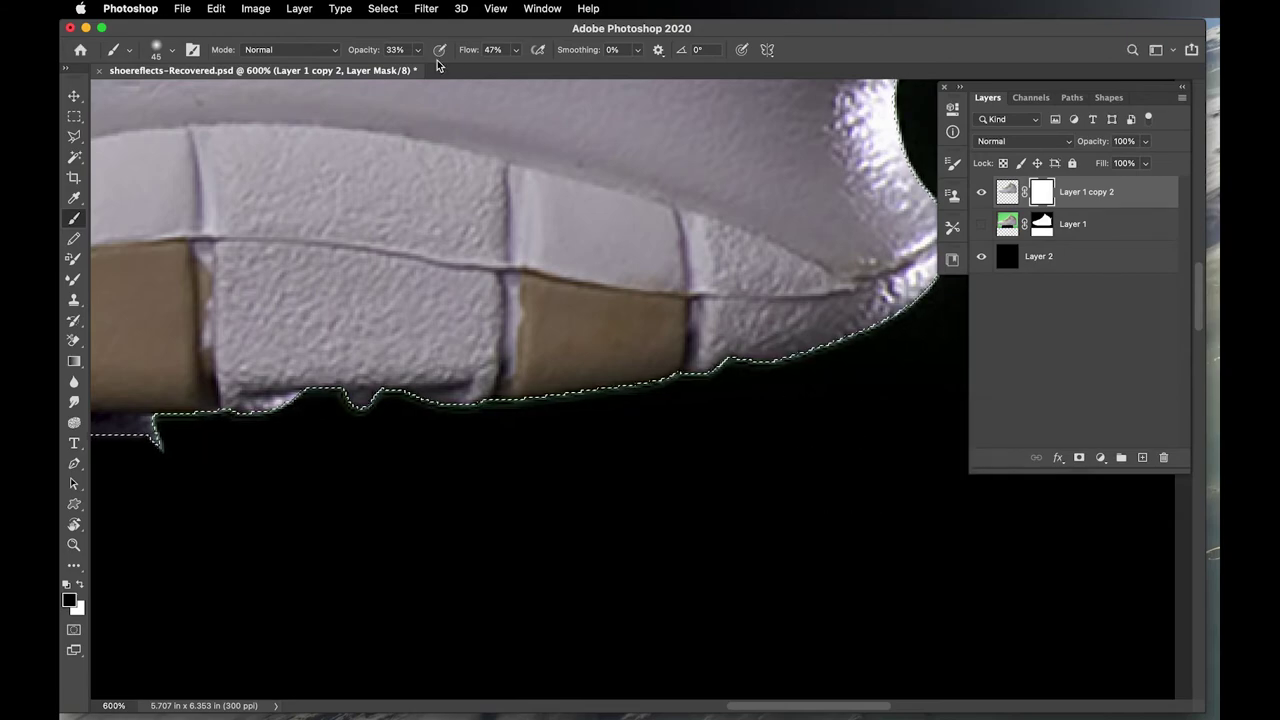
- Feather the selection with a 0.5-pixel radius via Select > Modify > Feather
left_click(383, 10)
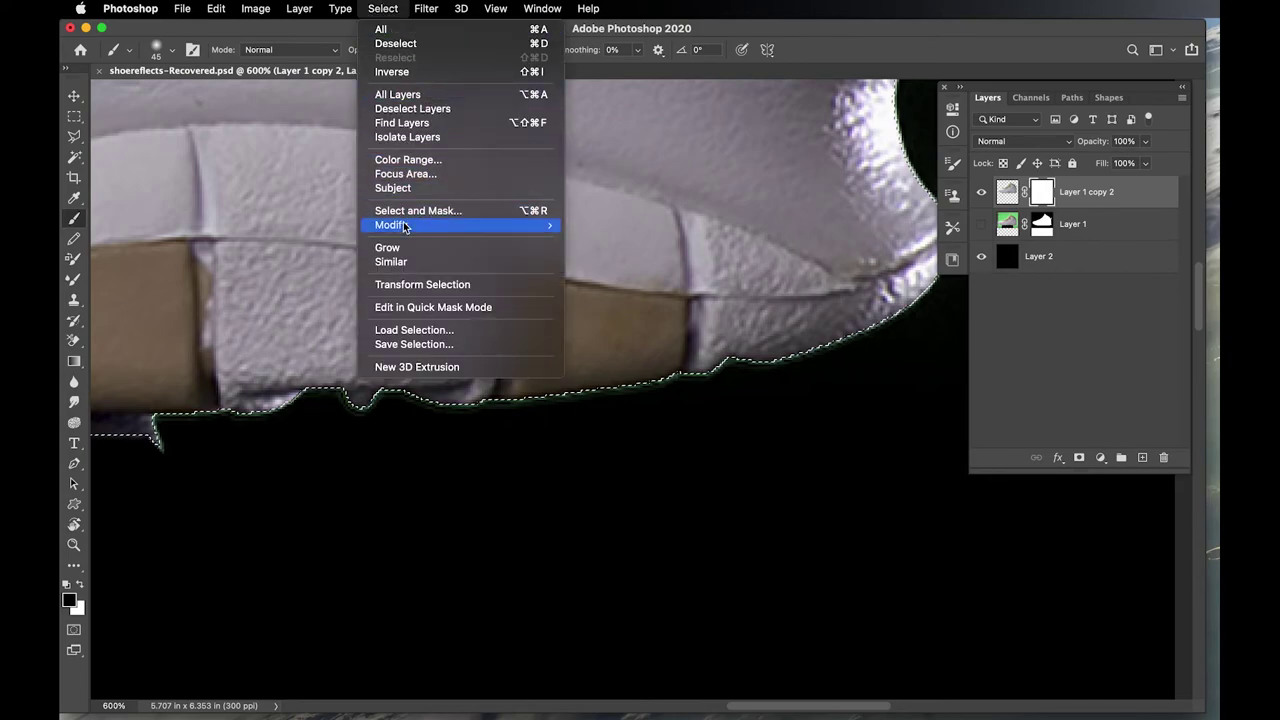
mouse_move(400, 225)
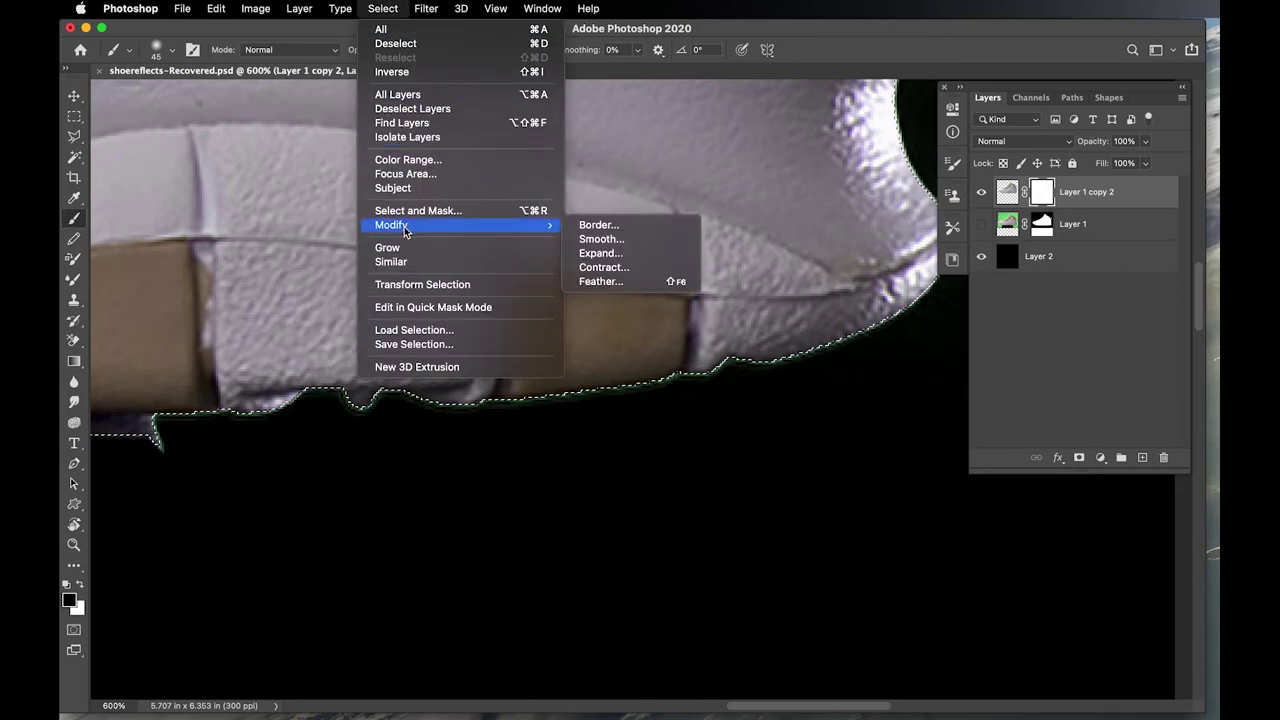
left_click(596, 282)
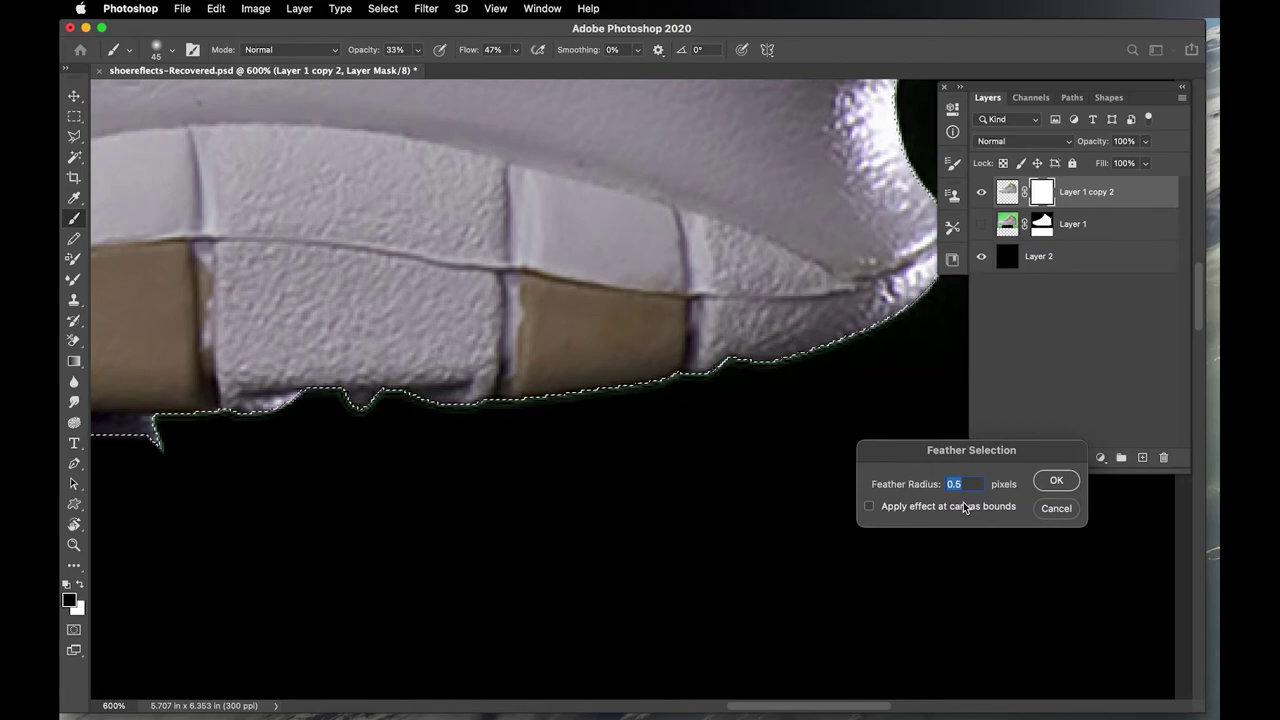
key("Return")
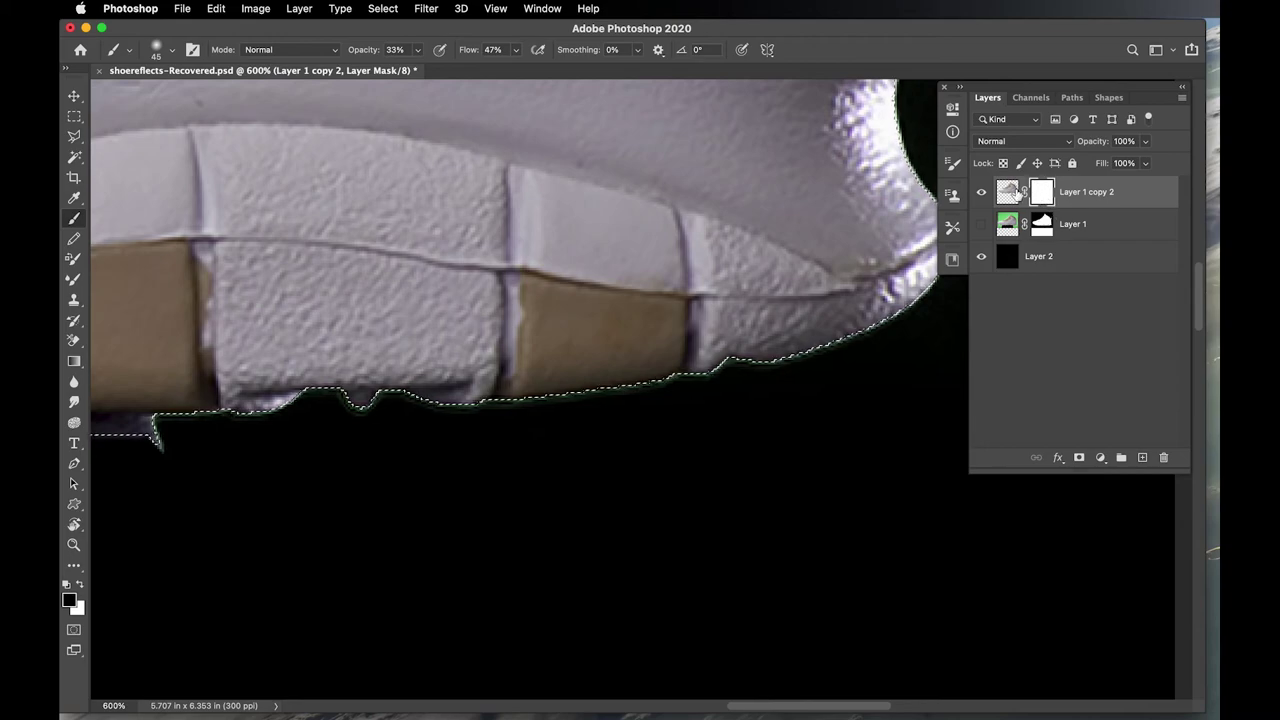
- Invert the selection and mask out the background around the shoe on Layer 1 copy 2, then deselect
key("super+minus")
key("super+minus")
key("super+minus")
key("super+minus")
key("super+minus")
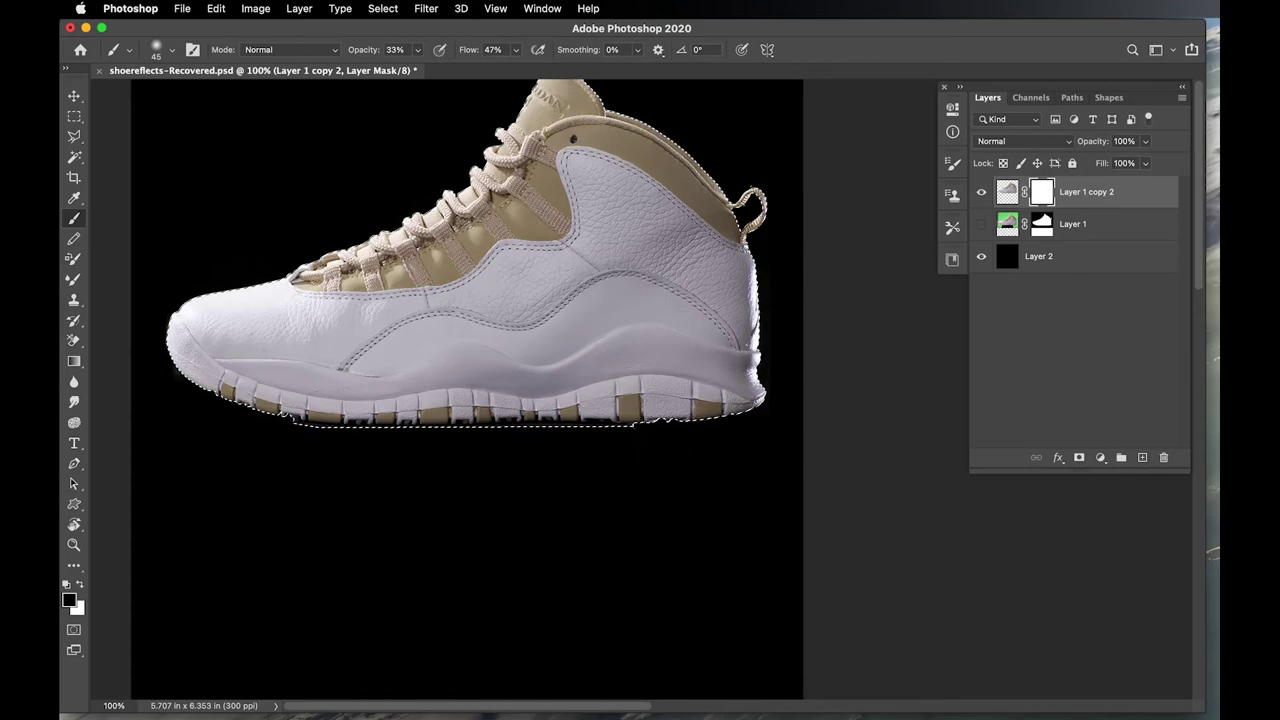
key("super+shift+i")
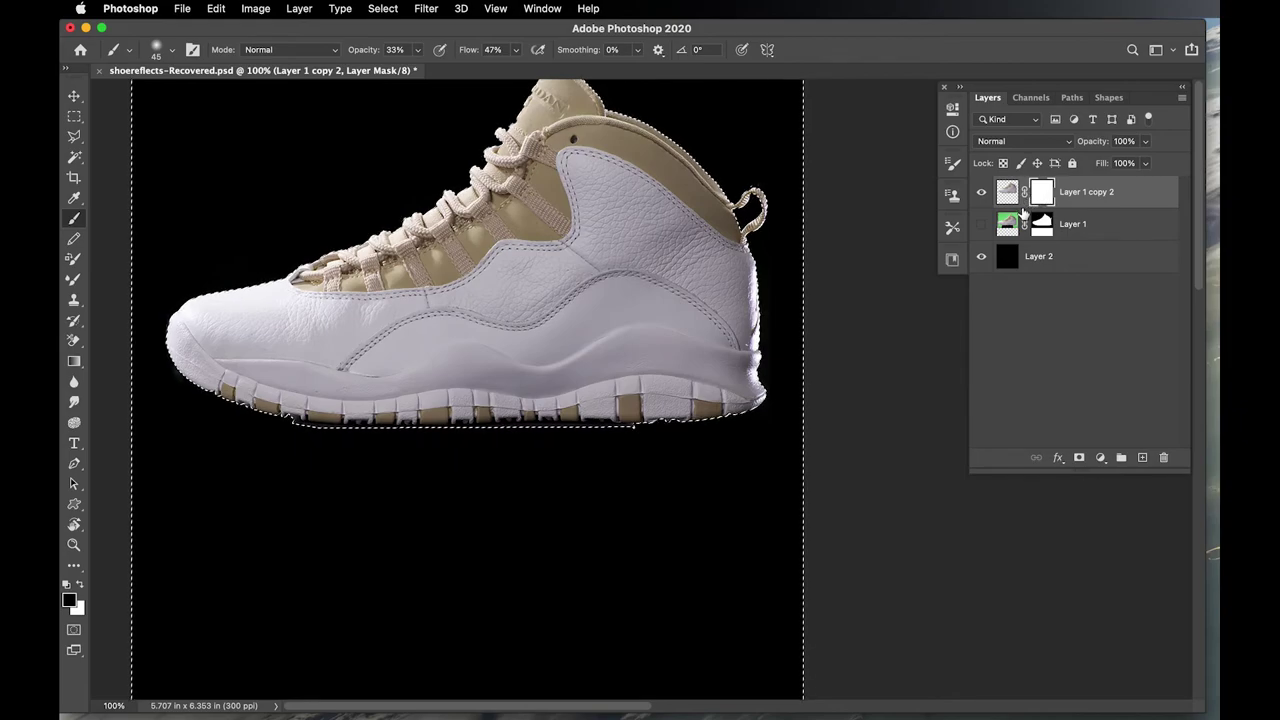
key("super+d")
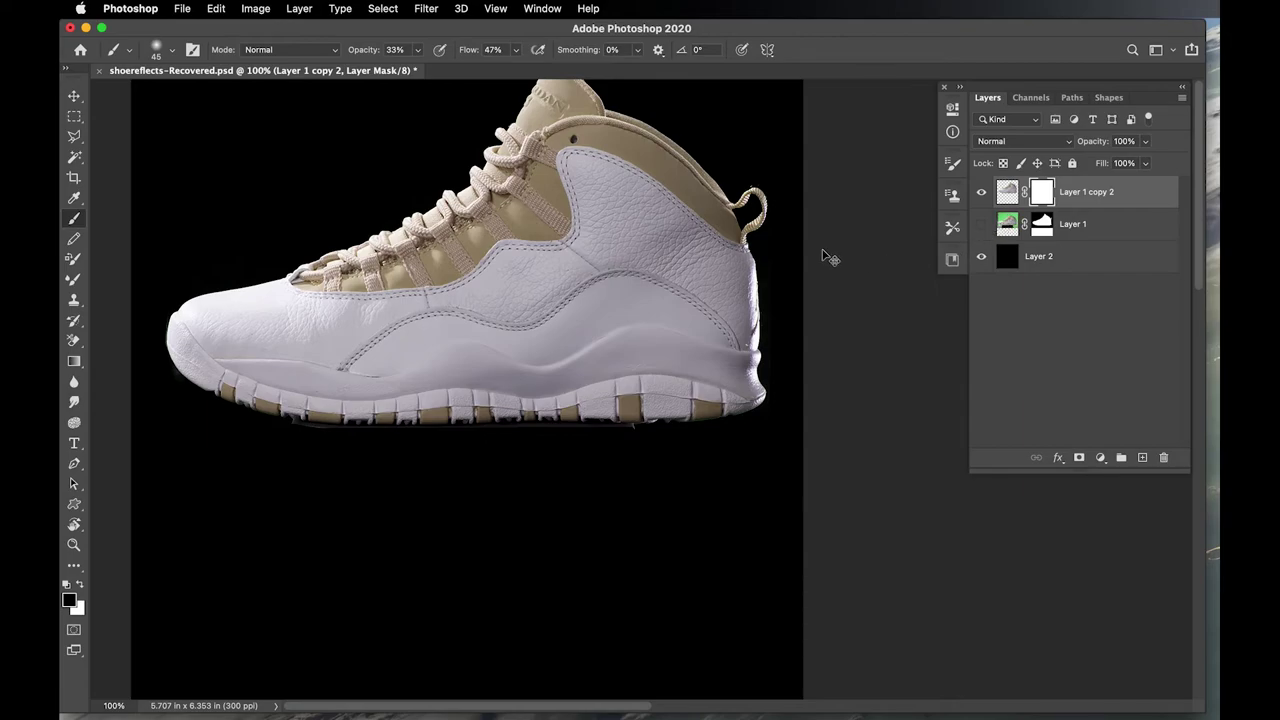
scroll(740, 277, "up", 3)
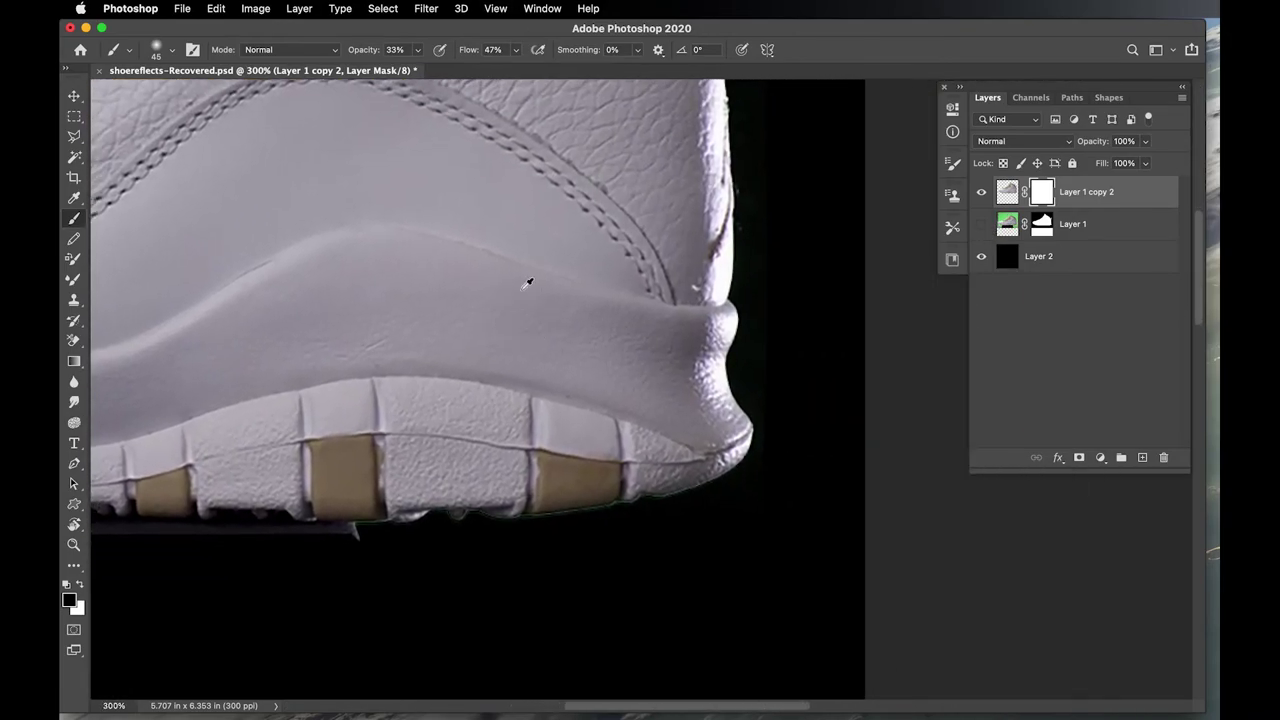
key("super+v")
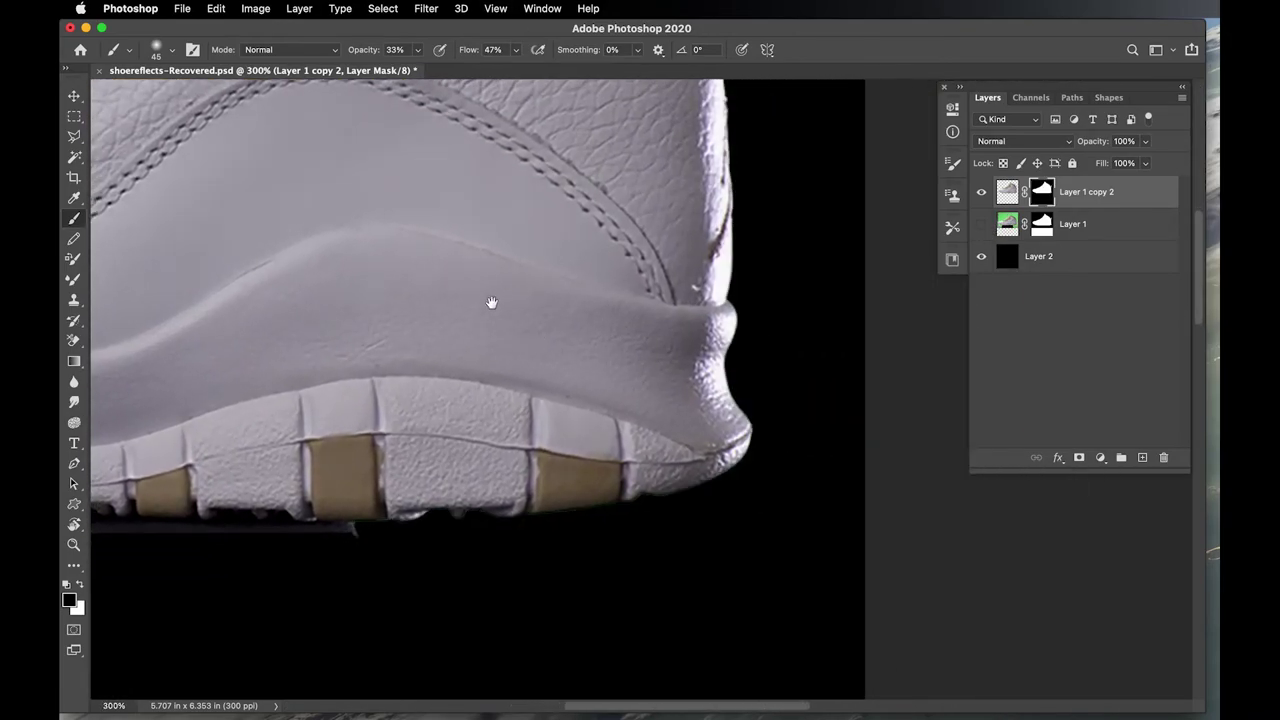
scroll(502, 299, "up", 10)
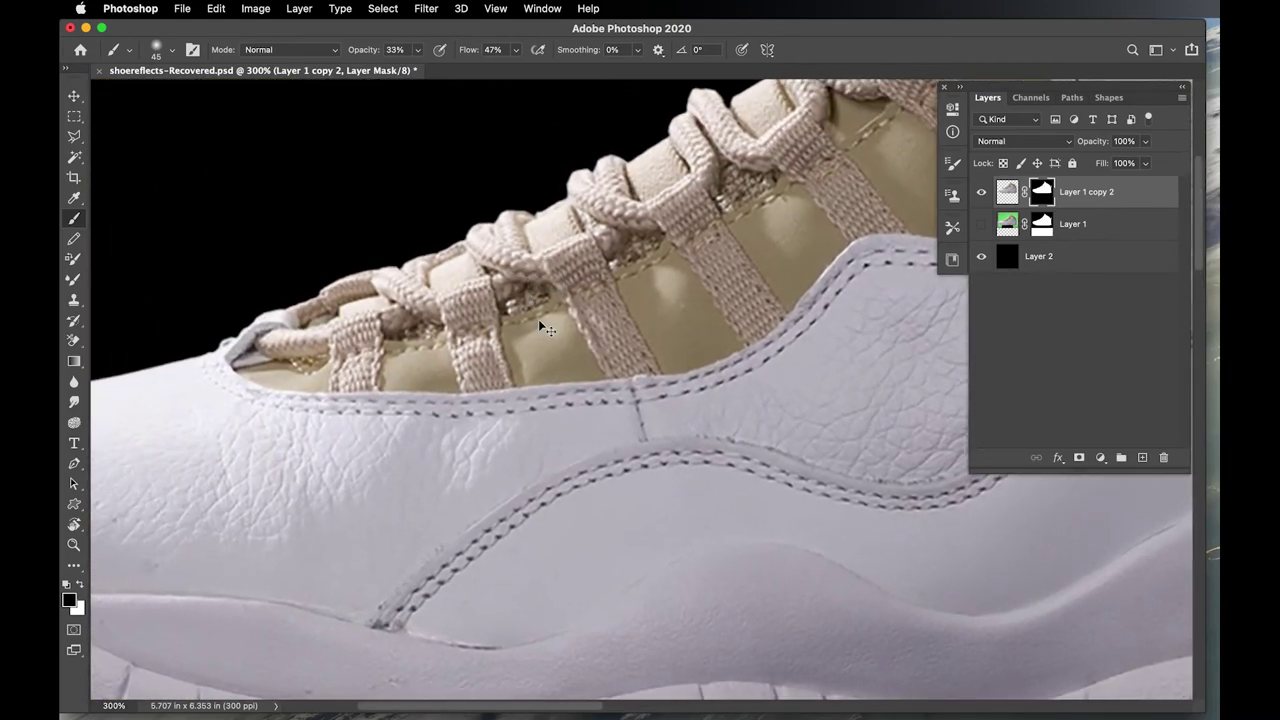
scroll(538, 319, "down", 2)
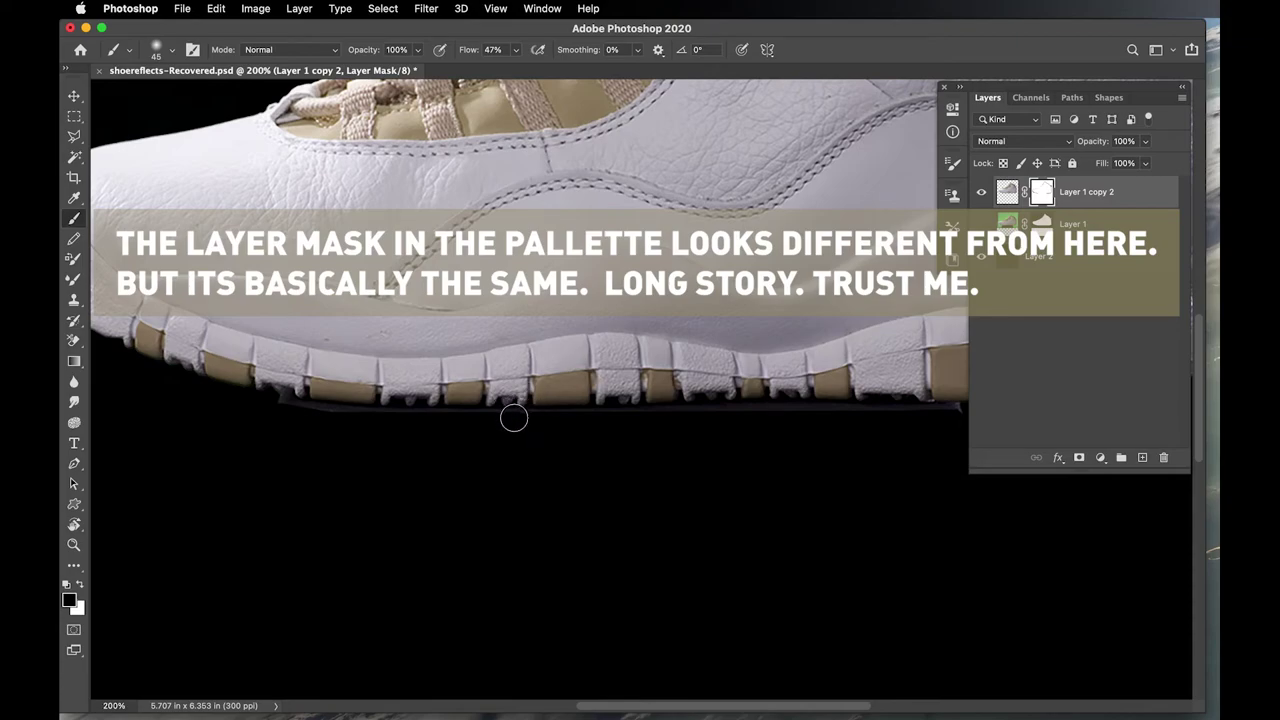
key("l")
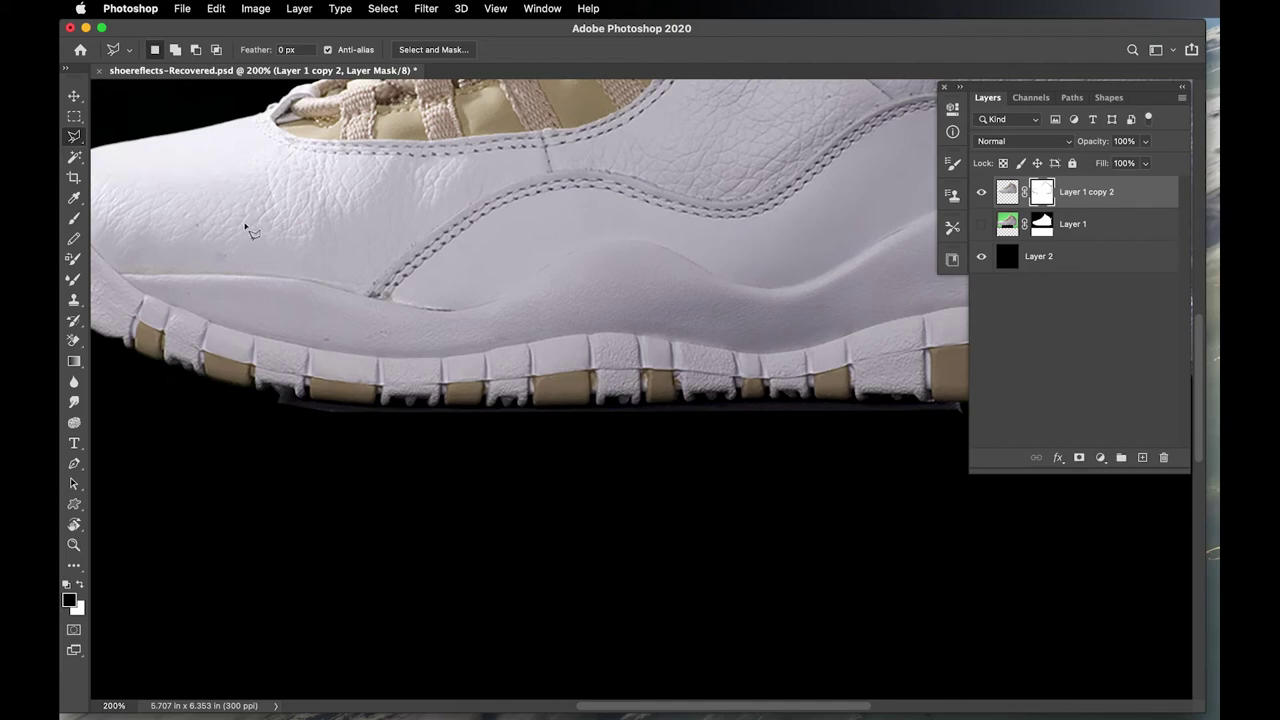
- Switch to the Polygonal Lasso Tool from the lasso variants
key("shift+l")
key("shift+l")
key("shift+l")
key("shift+l")
left_click(77, 142)
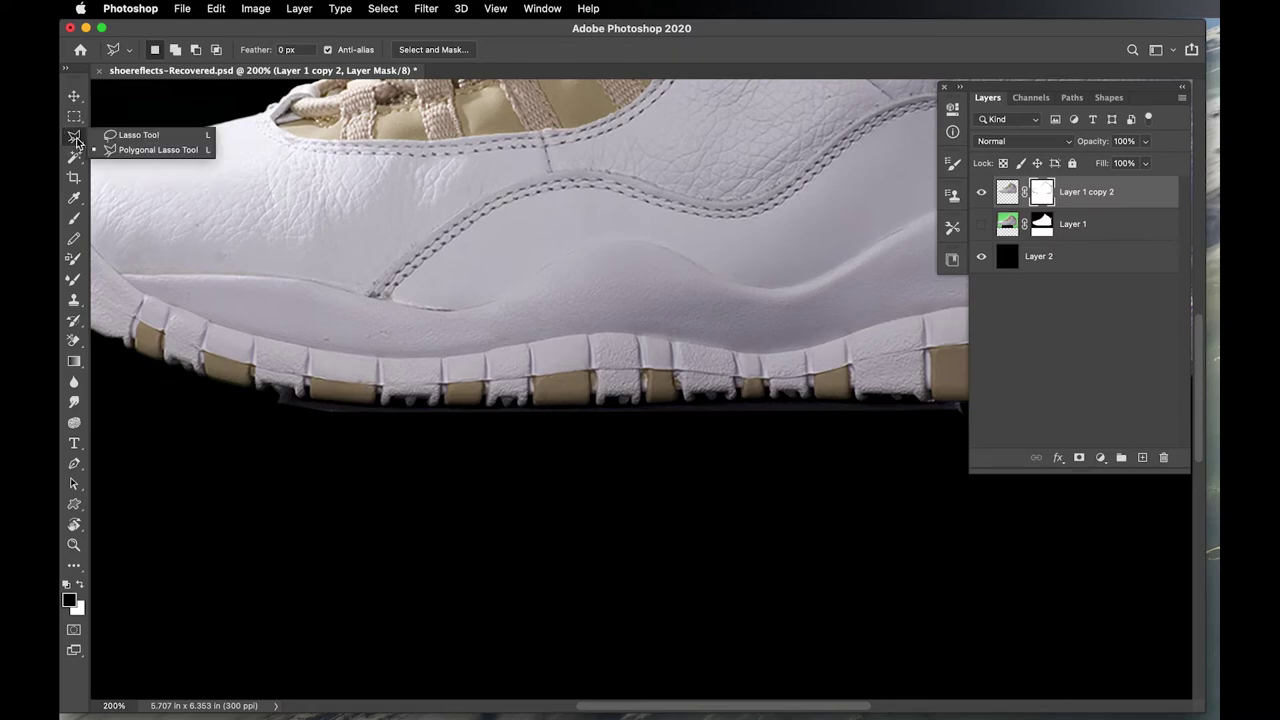
left_click(113, 149)
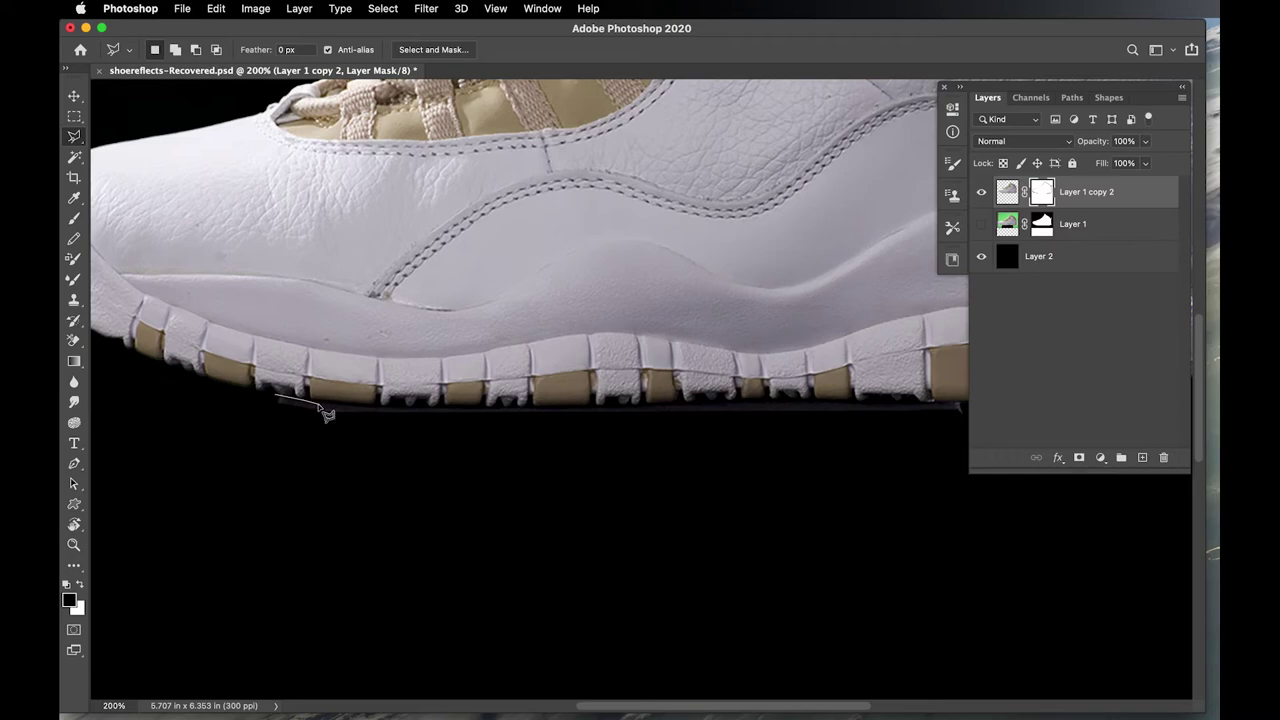
scroll(318, 410, "up", 1)
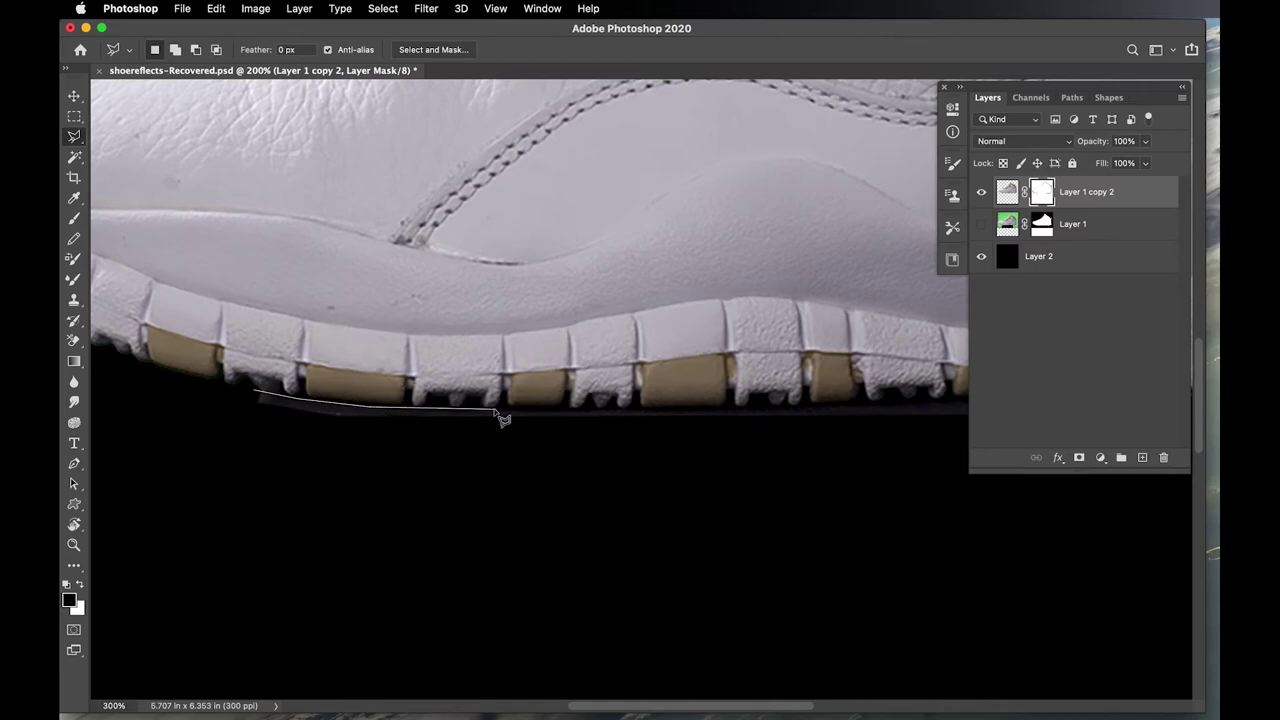
- Place straight-edged selection points along the sole's bottom, starting at its right end
left_click(774, 411)
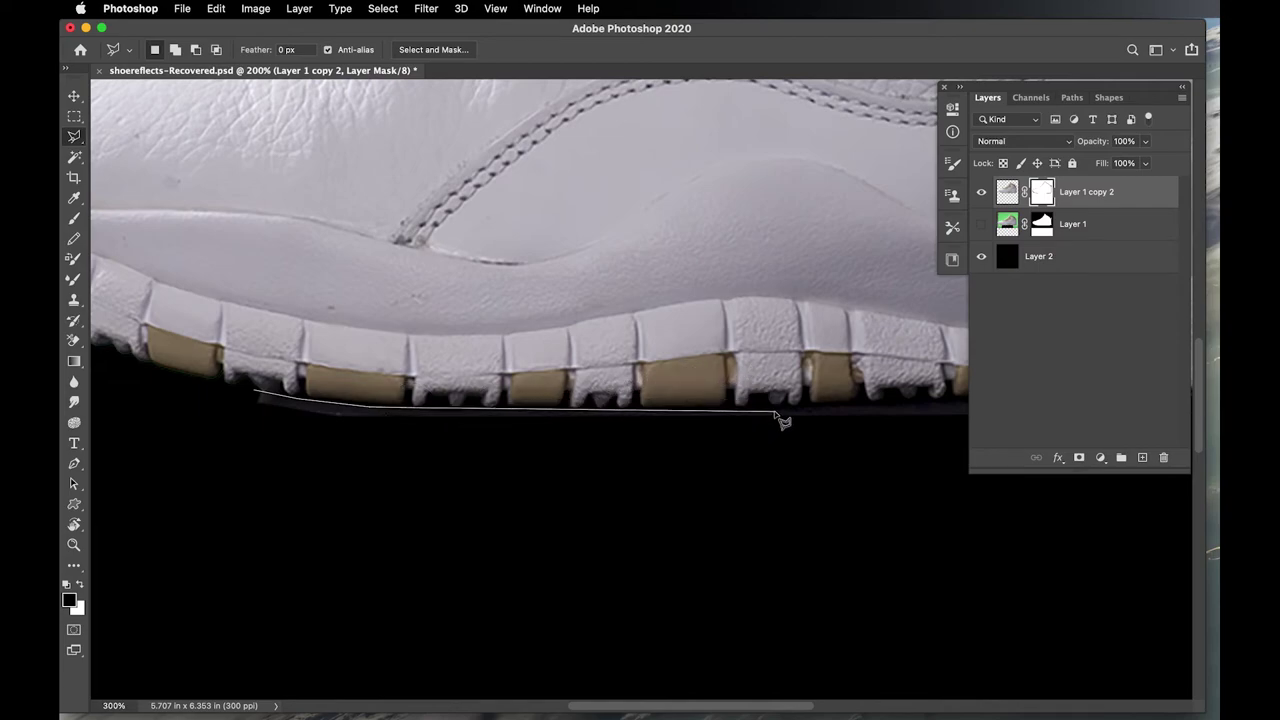
mouse_move(842, 338)
left_mouse_down()
mouse_move(371, 337)
mouse_move(666, 406)
left_mouse_up()
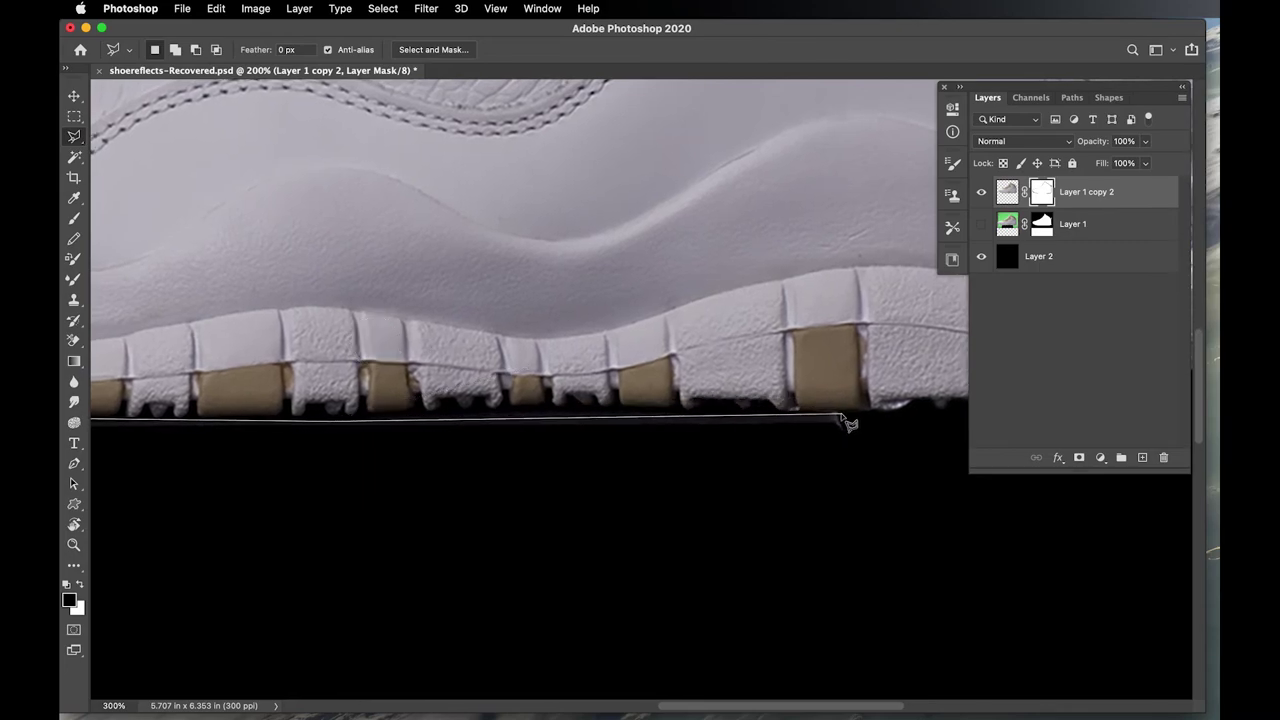
left_click(873, 460)
left_click(777, 543)
left_click(475, 567)
mouse_move(200, 515)
left_mouse_down()
mouse_move(457, 486)
mouse_move(619, 445)
left_mouse_up()
- Continue points leftward and close the selection around the dark strip under the sole
left_click(487, 468)
left_click(398, 444)
left_click(325, 392)
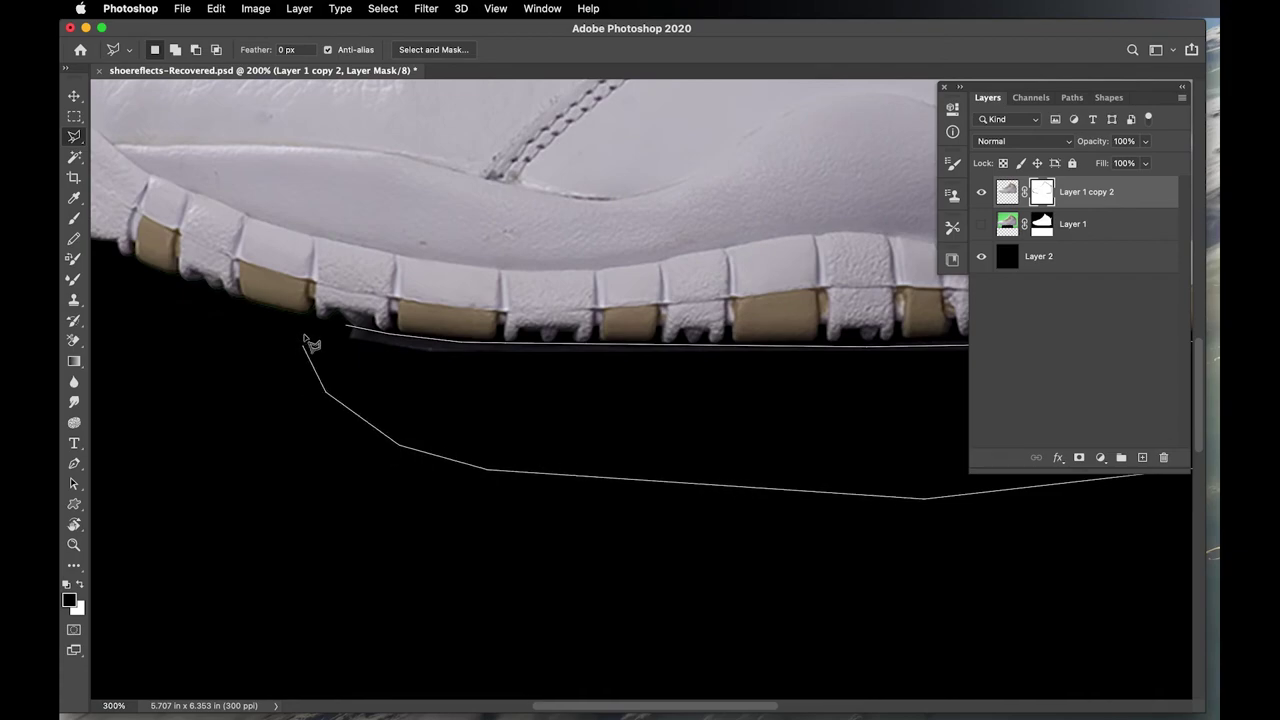
double_click(343, 328)
left_click_drag(852, 228, 457, 368)
key("super+minus")
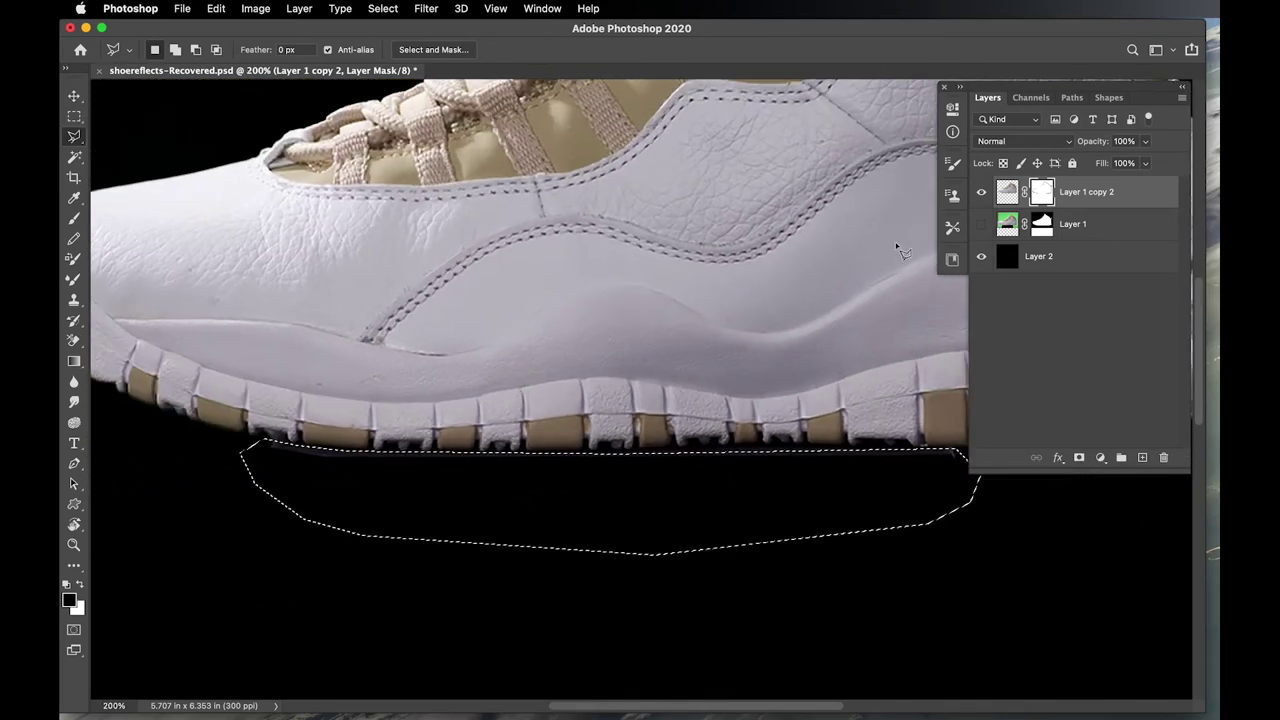
key("alt")
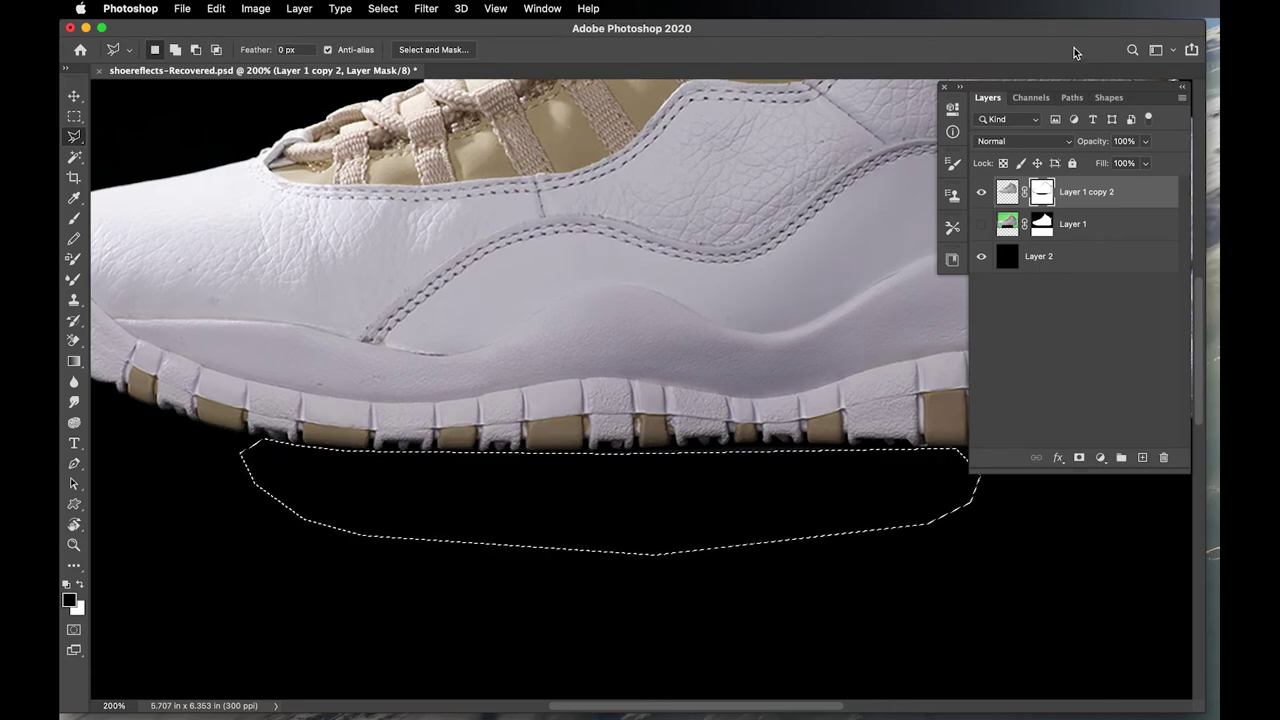
- Deselect the strip and check the cleaned sole edge at whole-shoe and 100% views
left_click(623, 190)
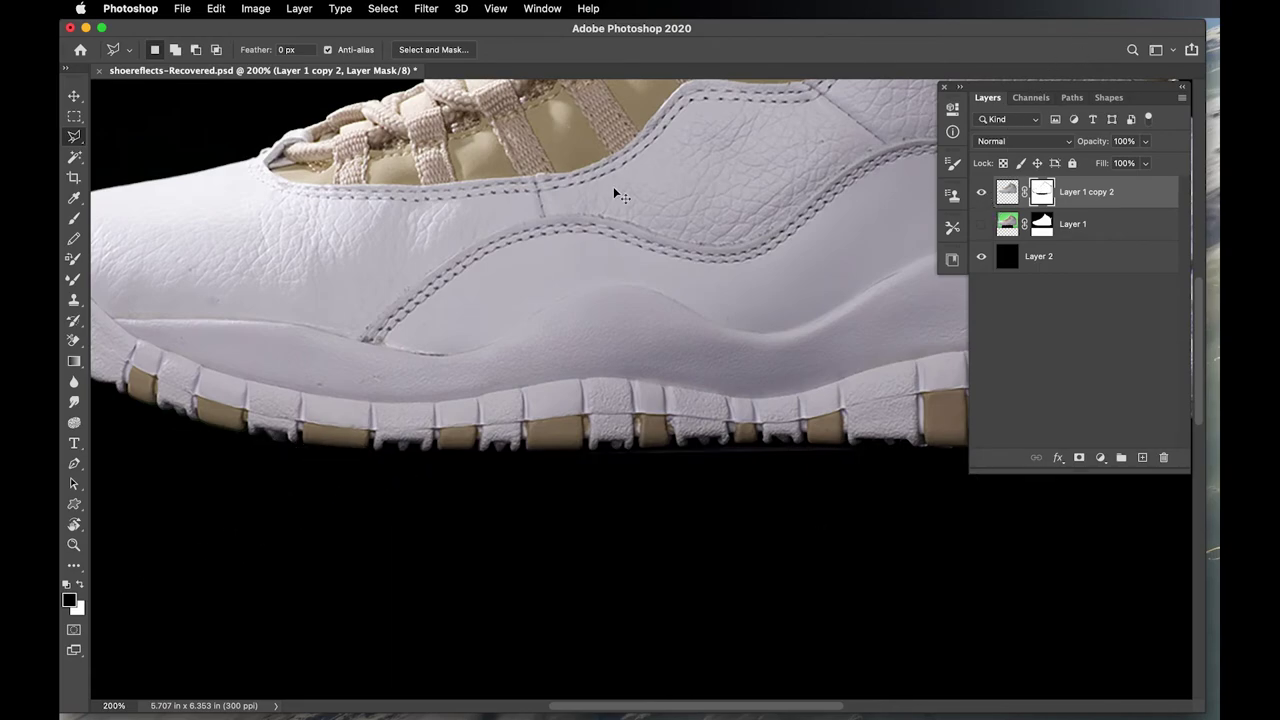
key("super+minus")
key("super+minus")
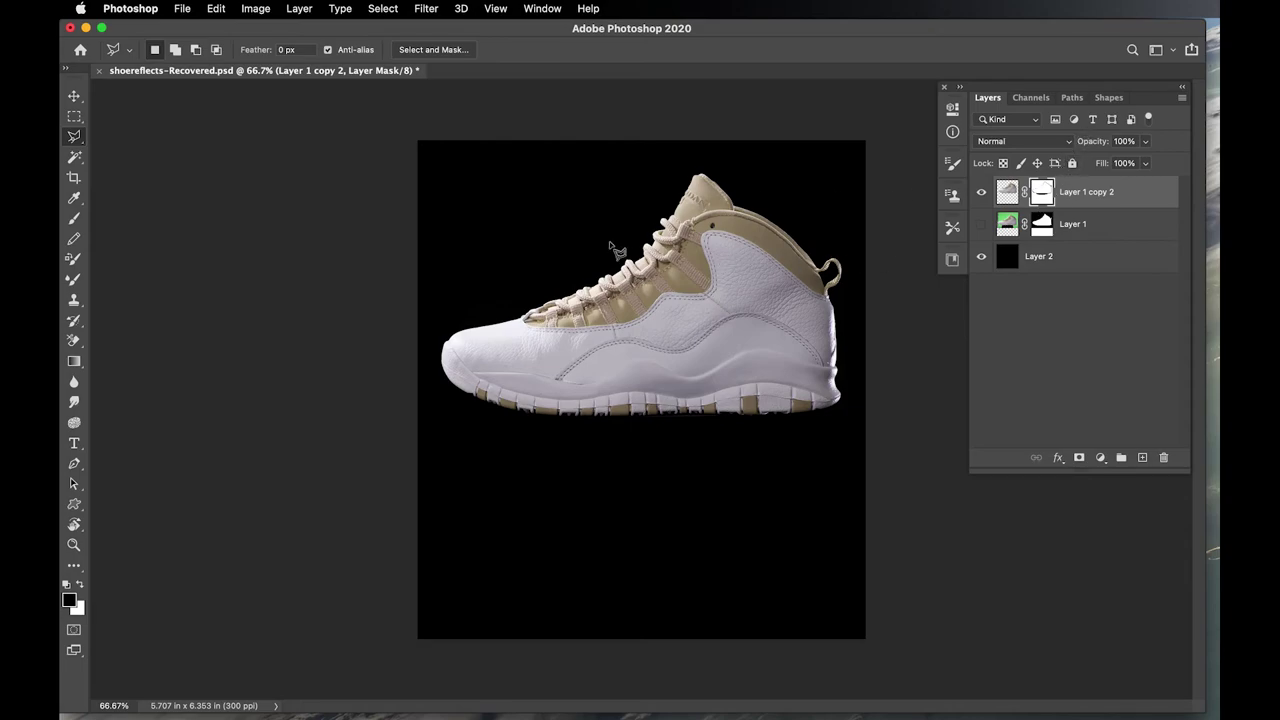
key("super+plus")
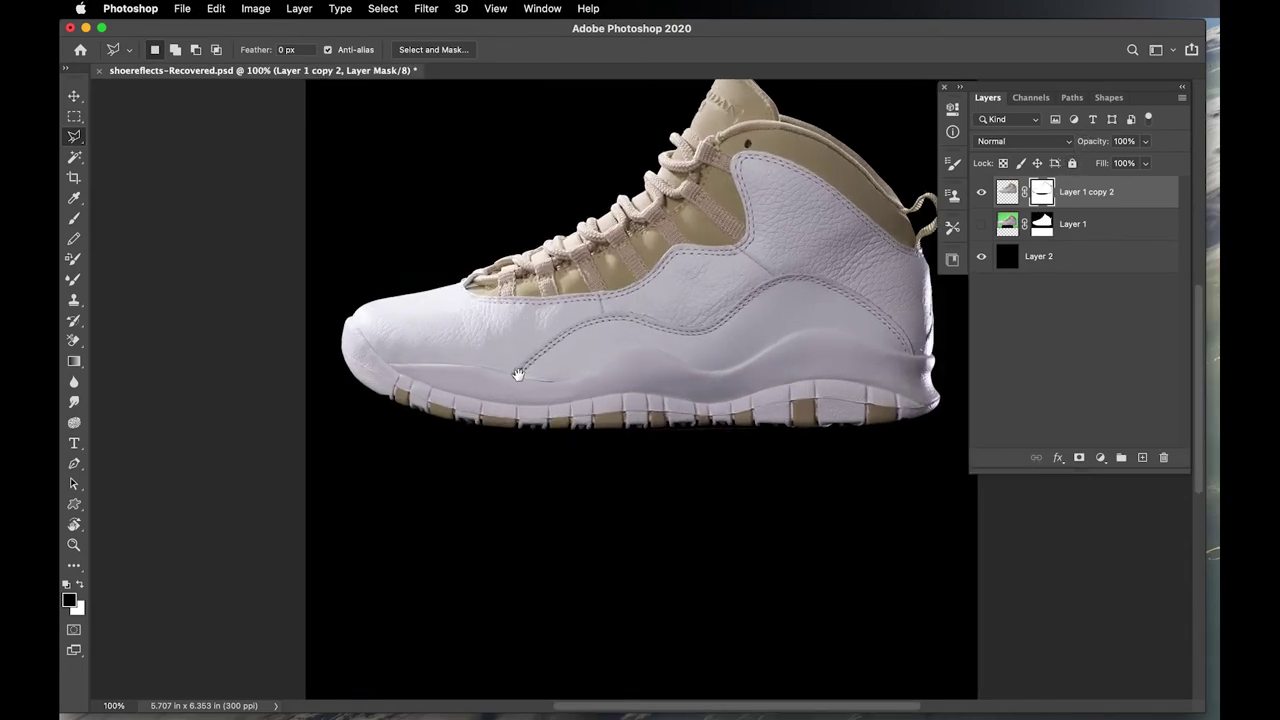
key("super+plus")
key("super+plus")
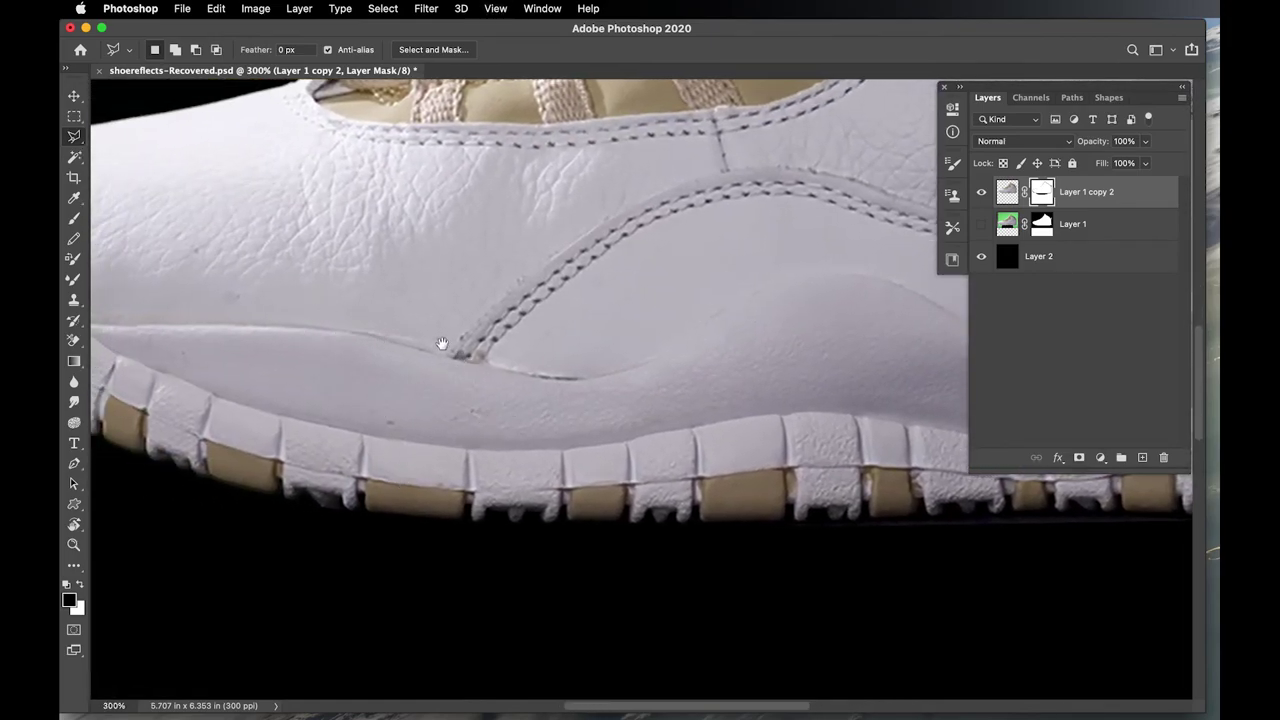
key("super+minus")
key("super+minus")
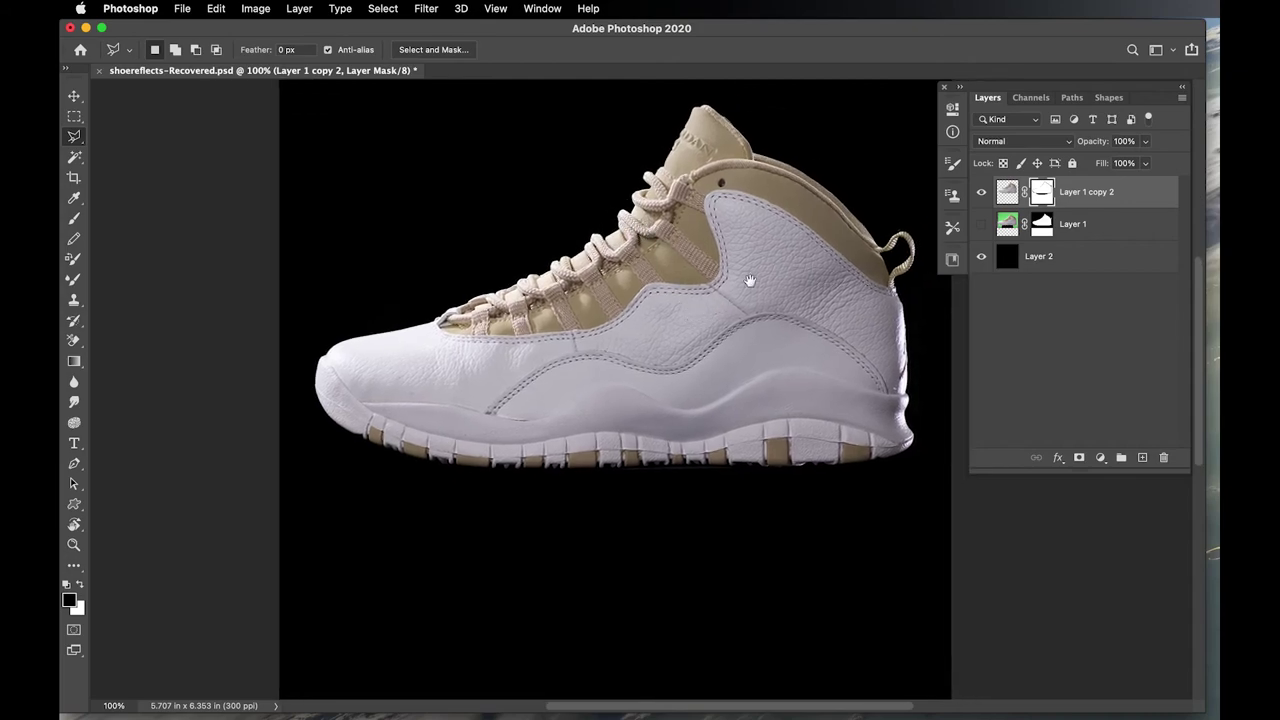
left_click_drag(812, 372, 776, 327)
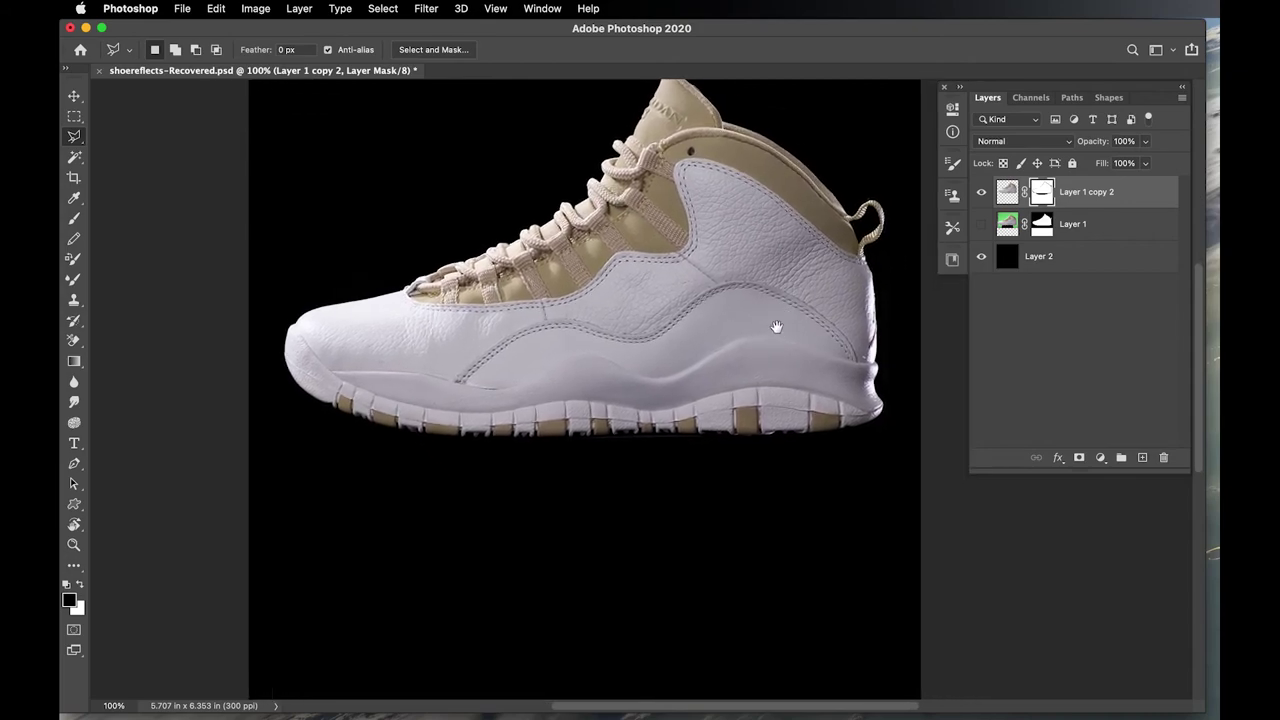
- Duplicate Layer 1 copy 2 with Cmd+J to create Layer 1 copy 3
left_click(1007, 225)
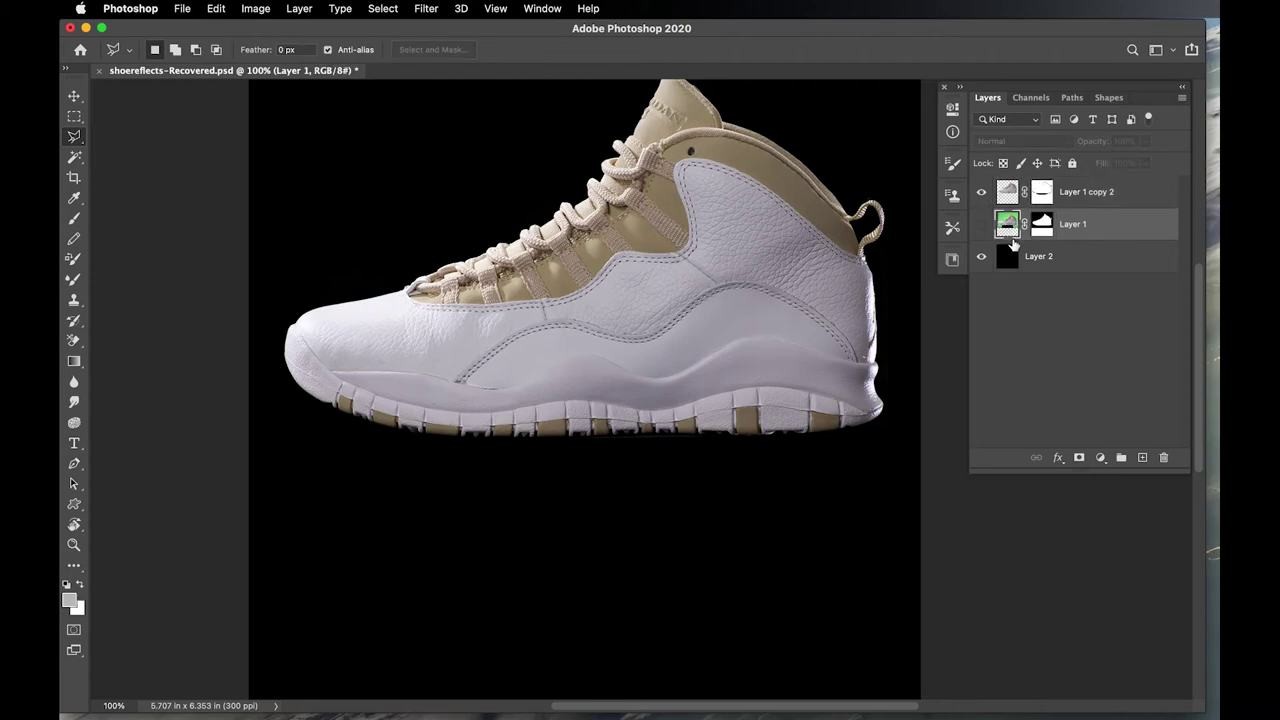
left_click(1005, 195)
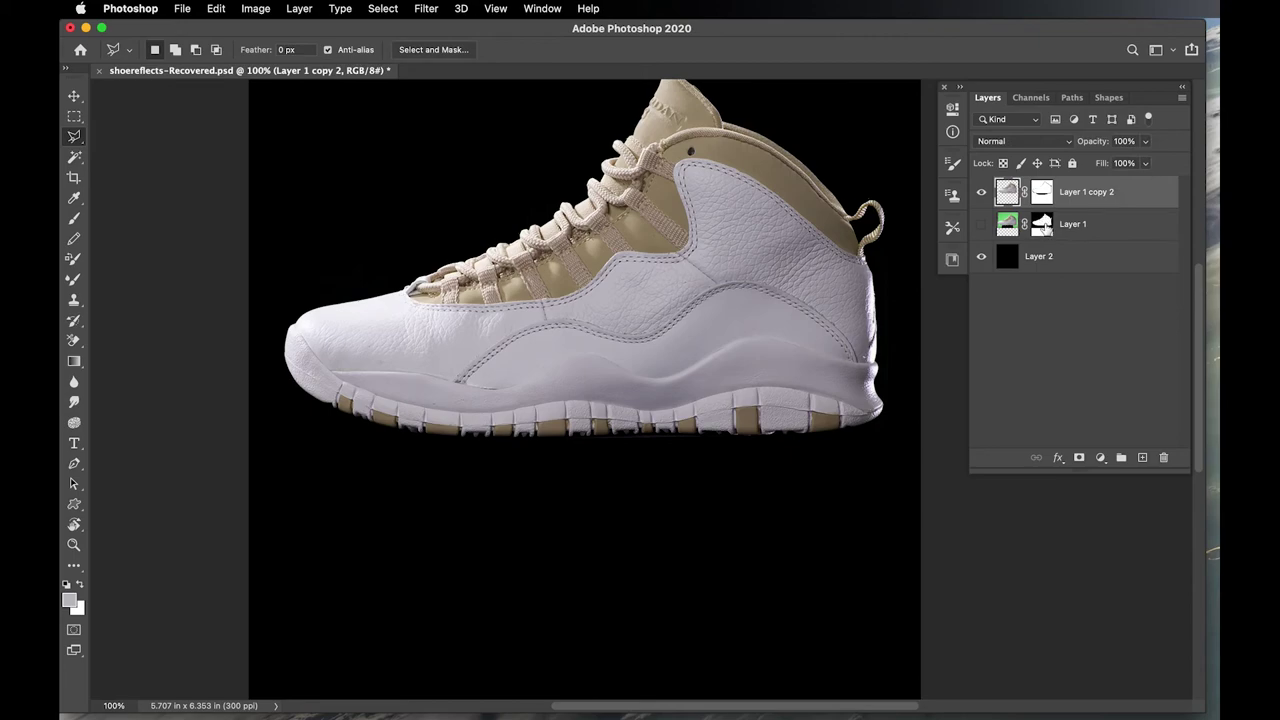
right_click(1137, 201)
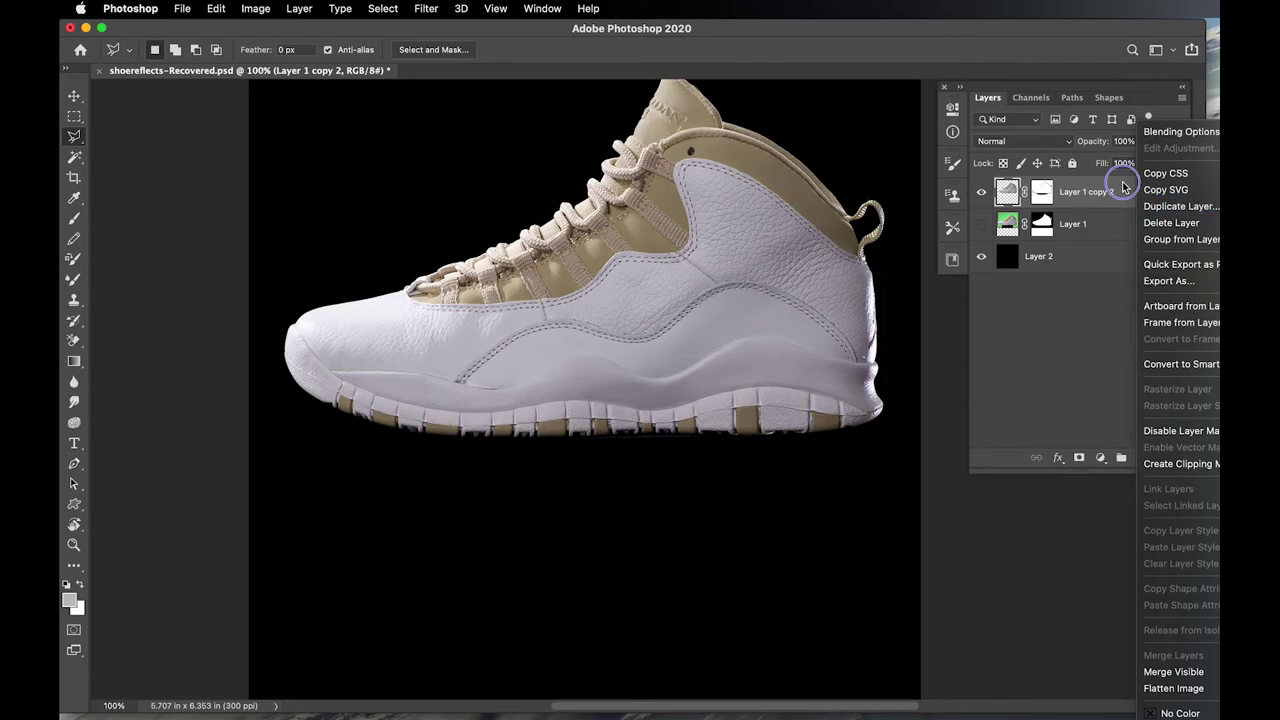
right_click(1123, 191)
key("super+j")
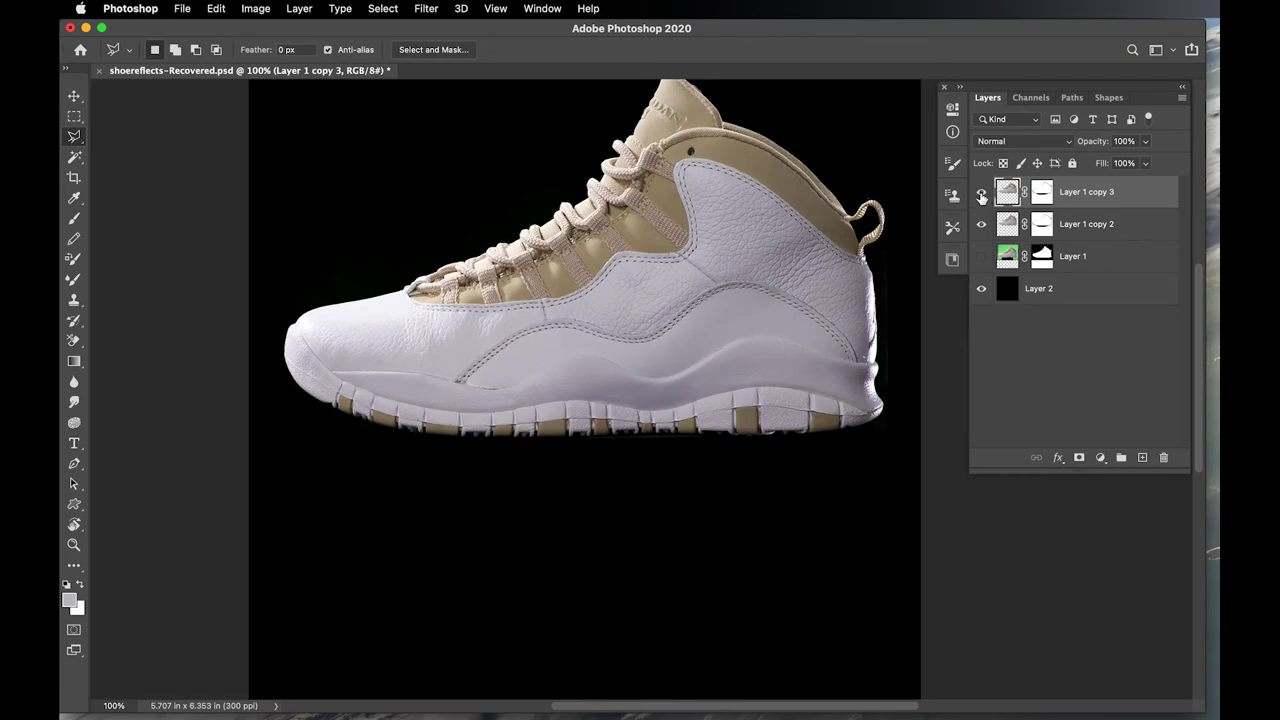
key("super+t")
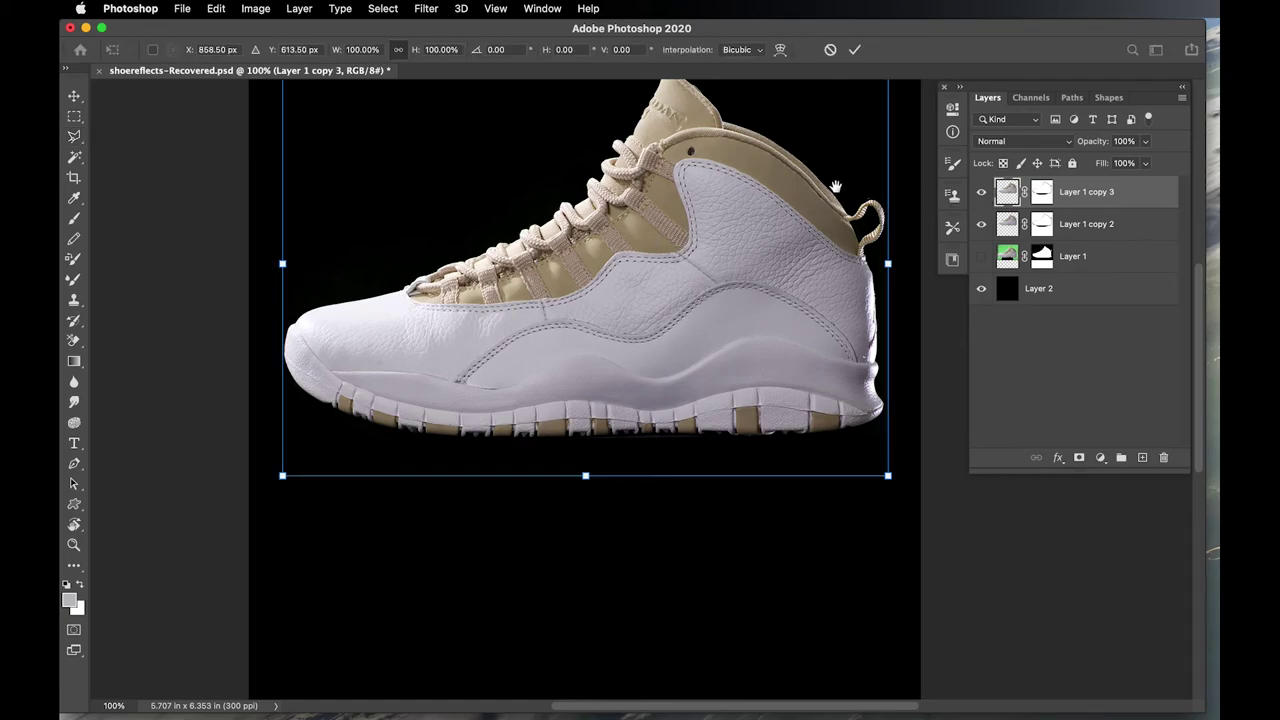
key("Return")
- Flip Layer 1 copy 3 vertically with Free Transform and commit it
right_click(1137, 194)
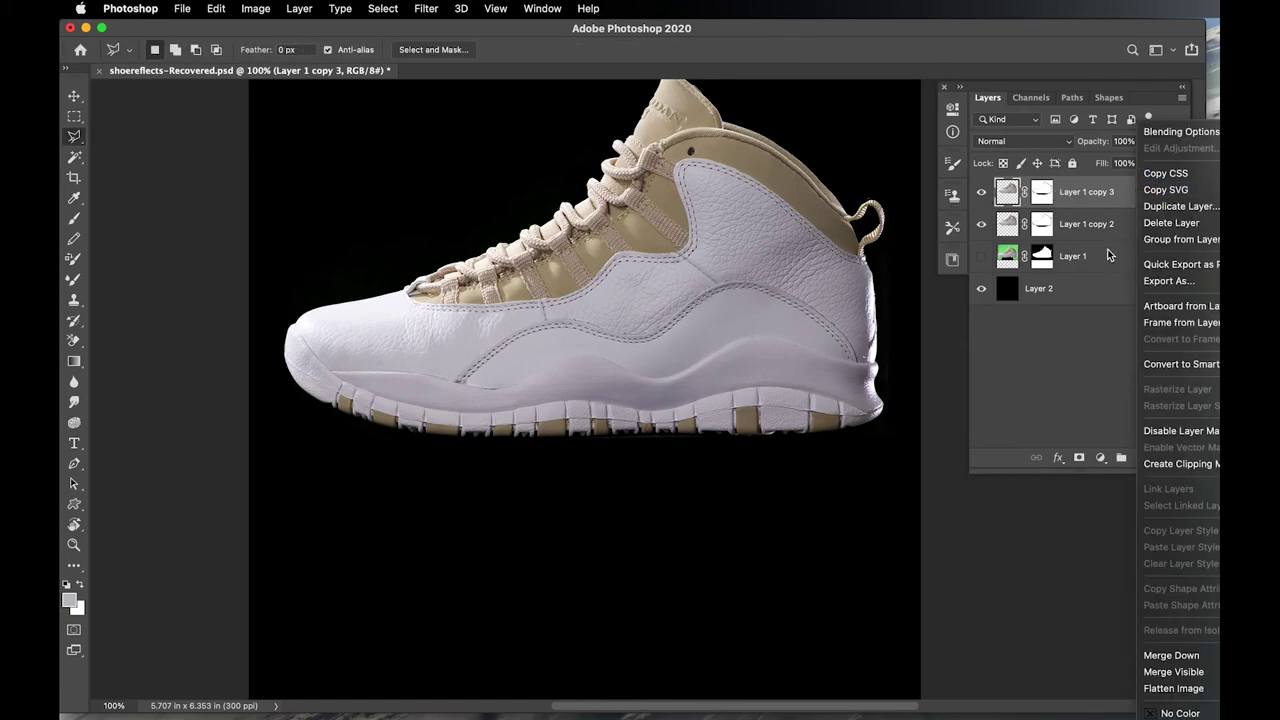
left_click(1039, 474)
key("super+t")
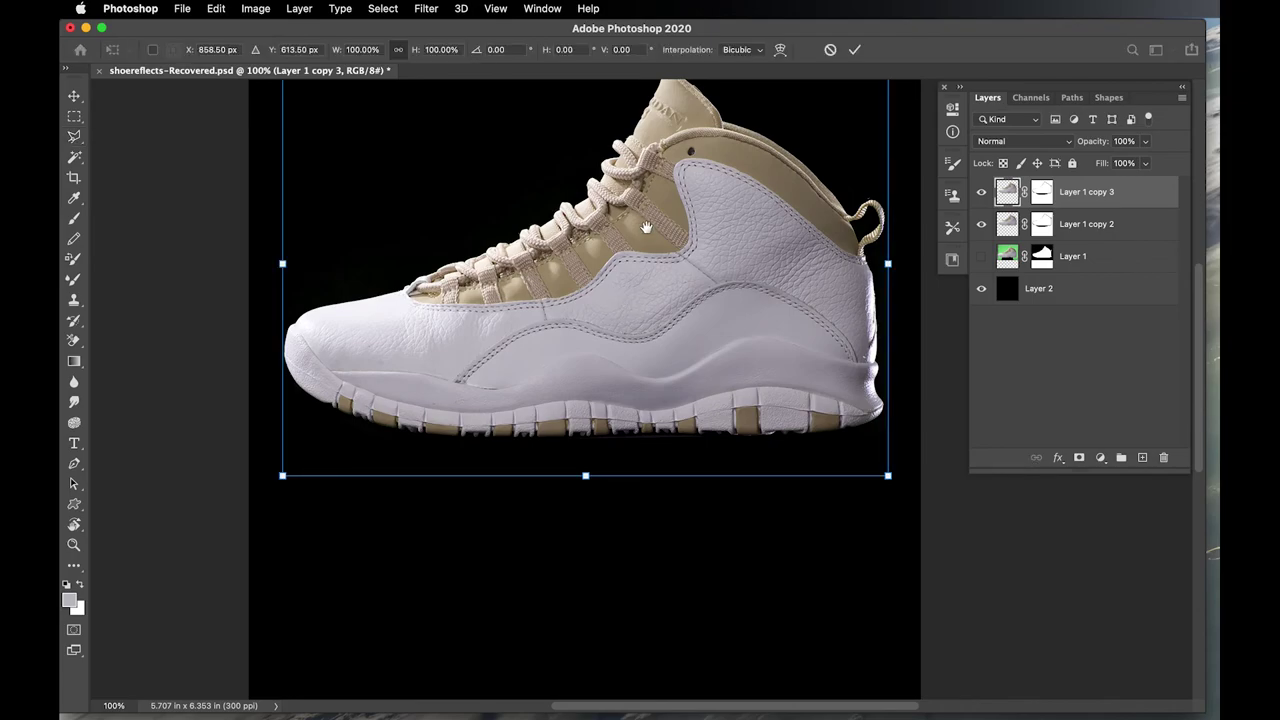
scroll(655, 303, "up", 2)
scroll(655, 303, "down", 1)
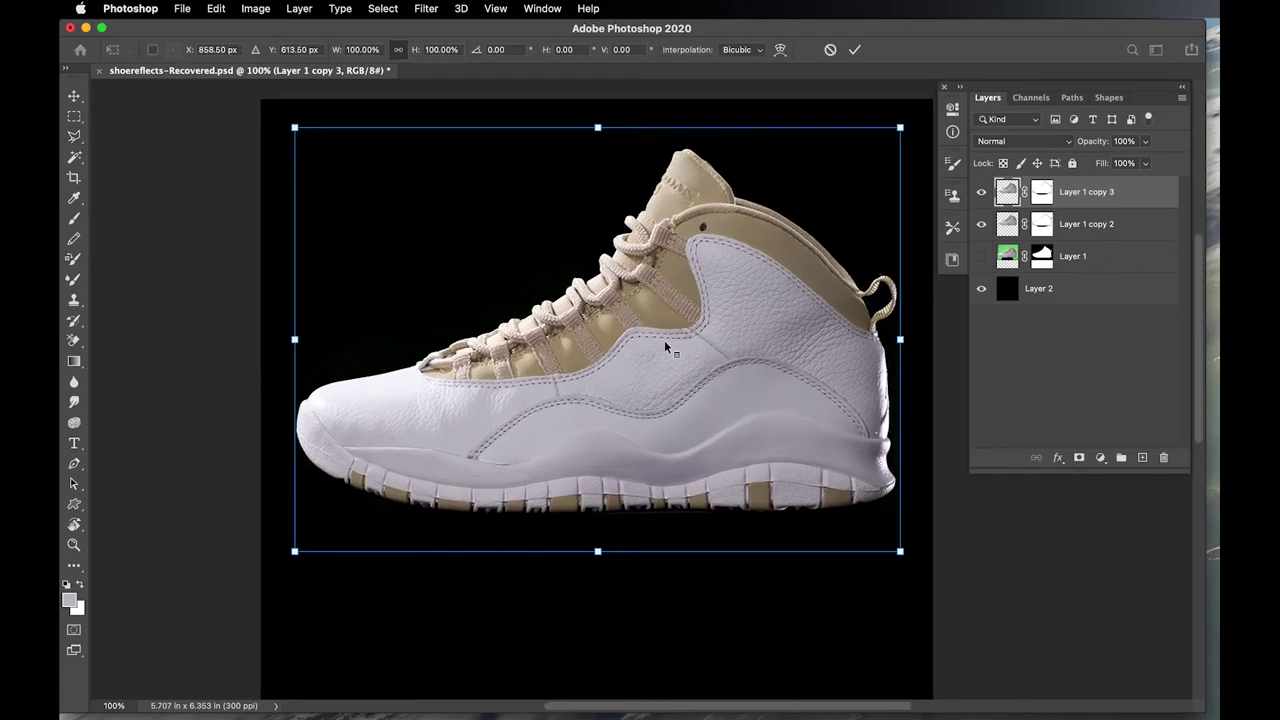
right_click(655, 300)
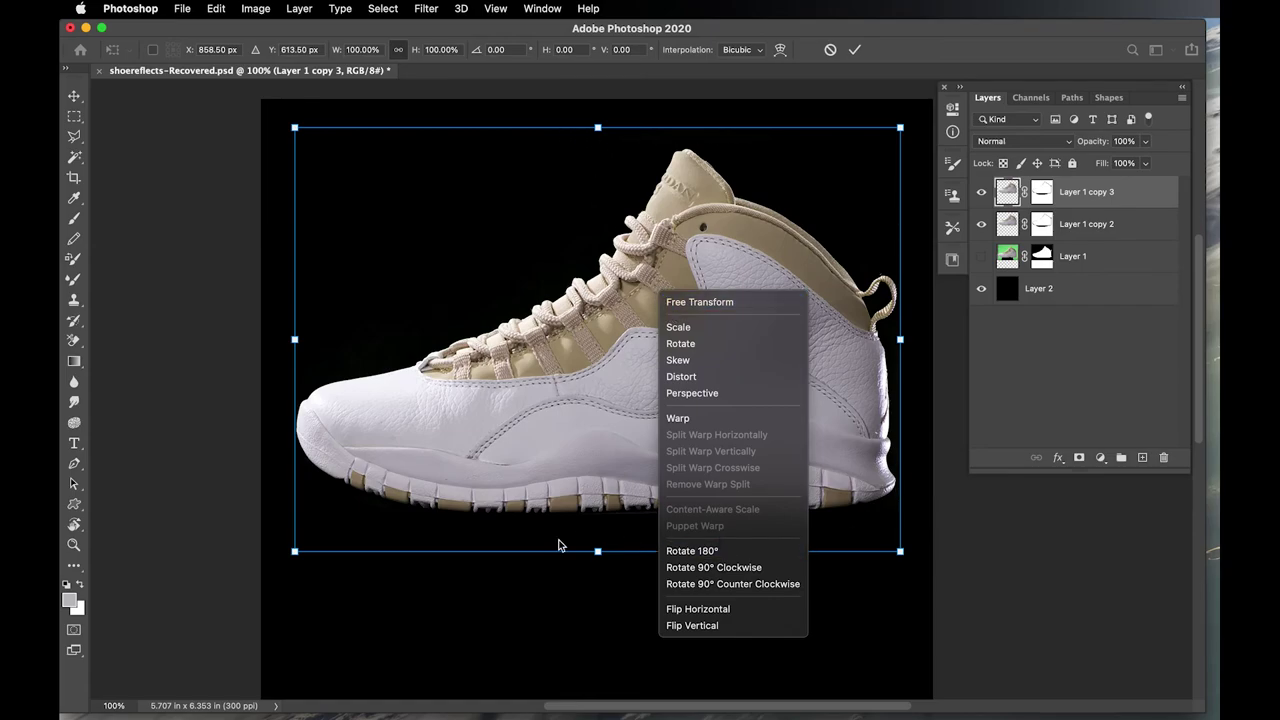
left_click(715, 624)
key("Return")
- Put Layer 1 copy 3 below copy 2, move it beneath the shoe, and set 21% opacity
key("l")
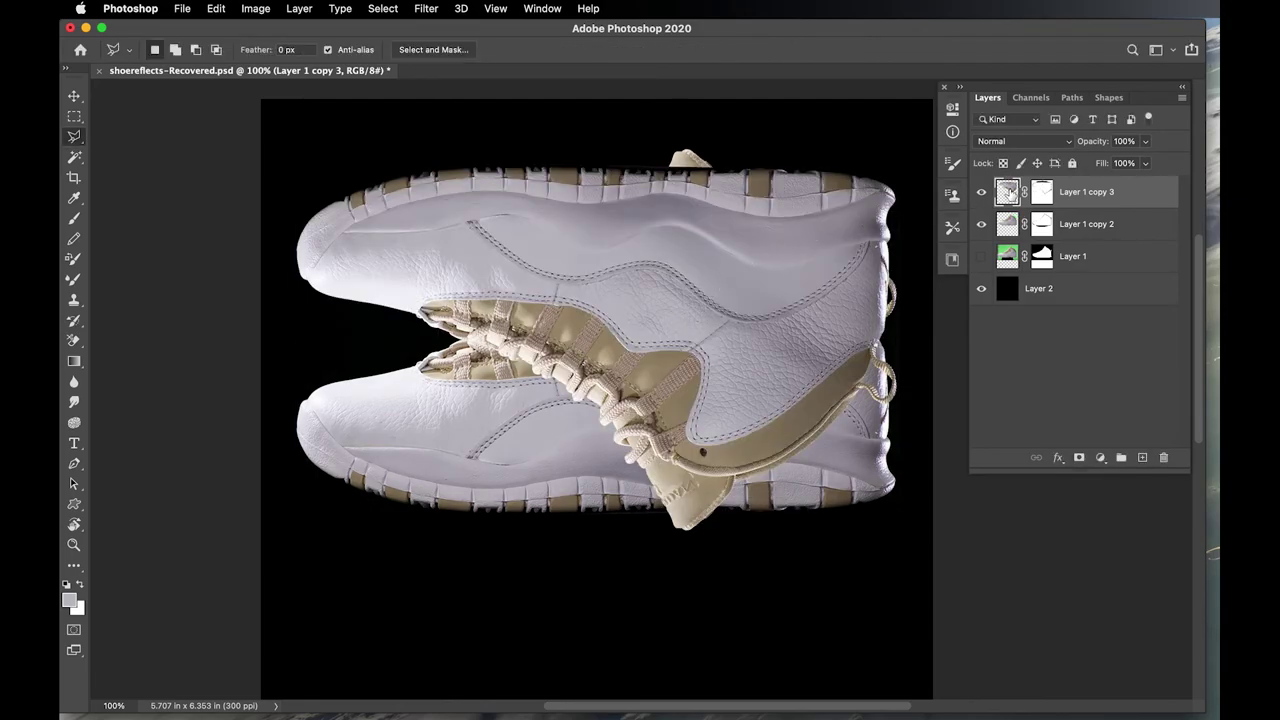
left_click_drag(1010, 193, 1010, 232)
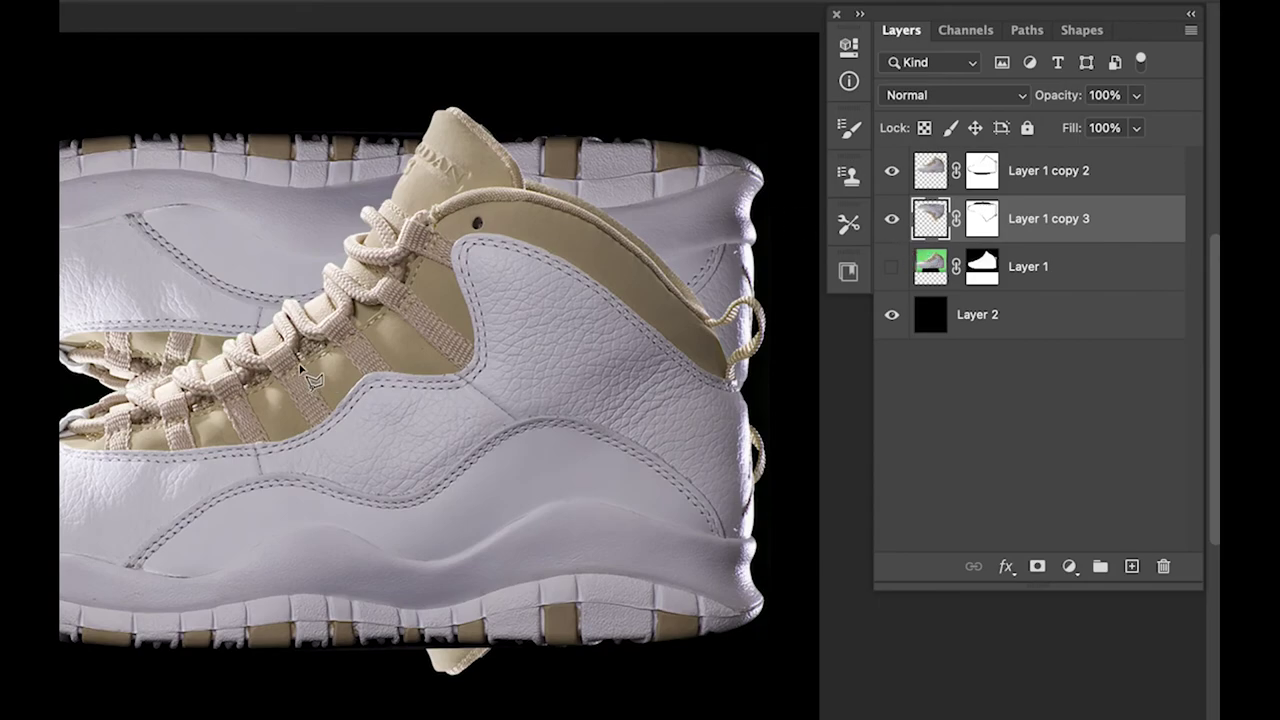
key("super+minus")
key("super+minus")
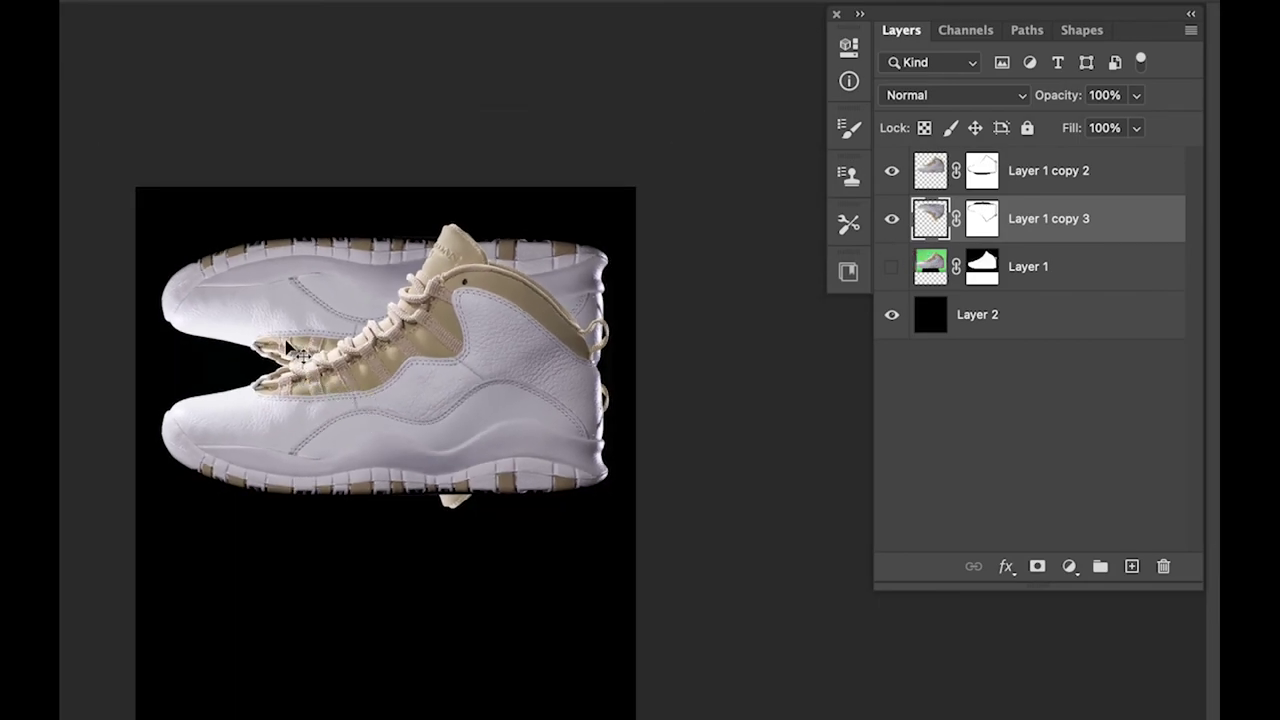
left_click_drag(271, 314, 322, 580)
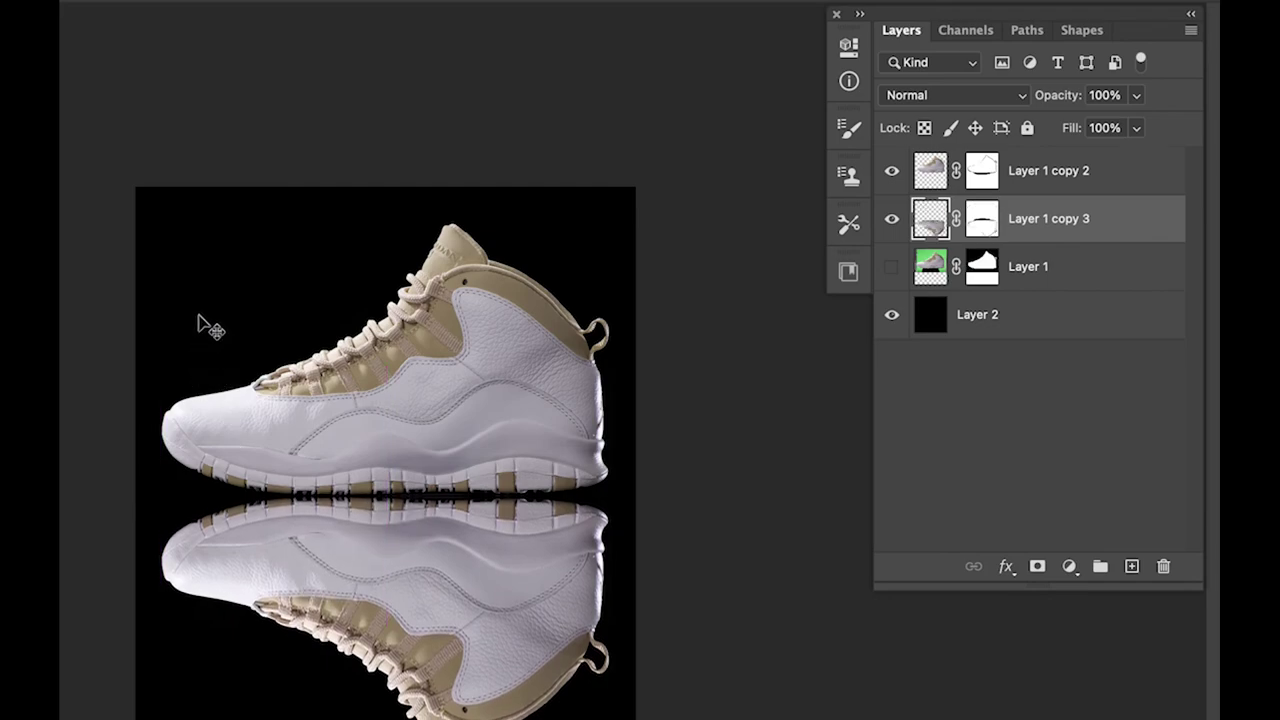
left_click_drag(1059, 107, 976, 124)
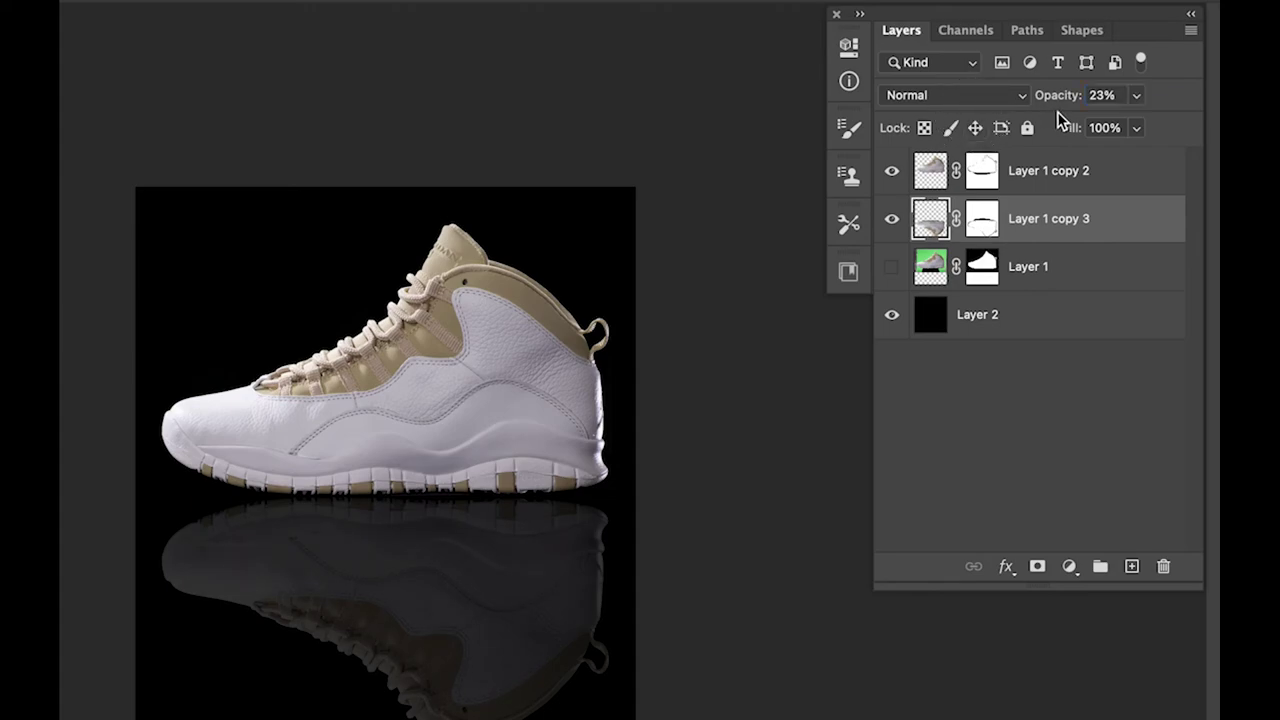
left_click_drag(1057, 105, 1046, 105)
left_click(1084, 268)
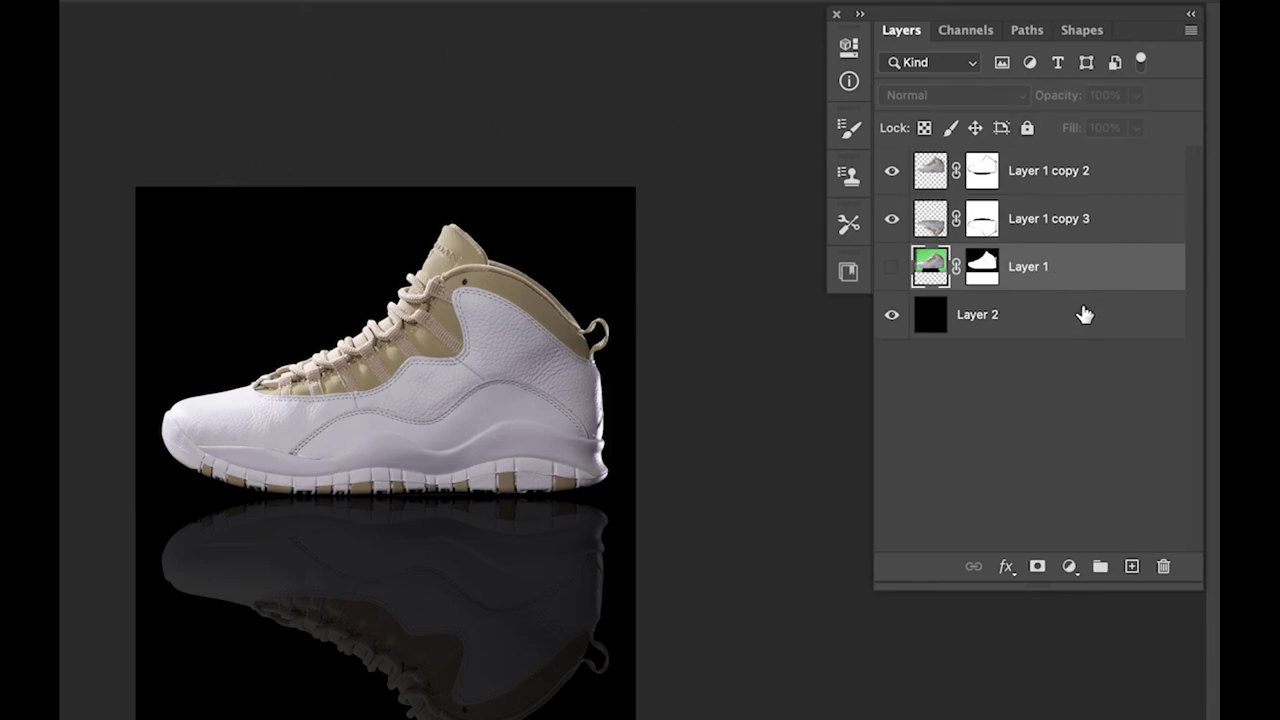
- Add a new layer above black Layer 2 and paint a large soft grey glow behind the shoe
left_click(1083, 314)
left_click(1131, 567)
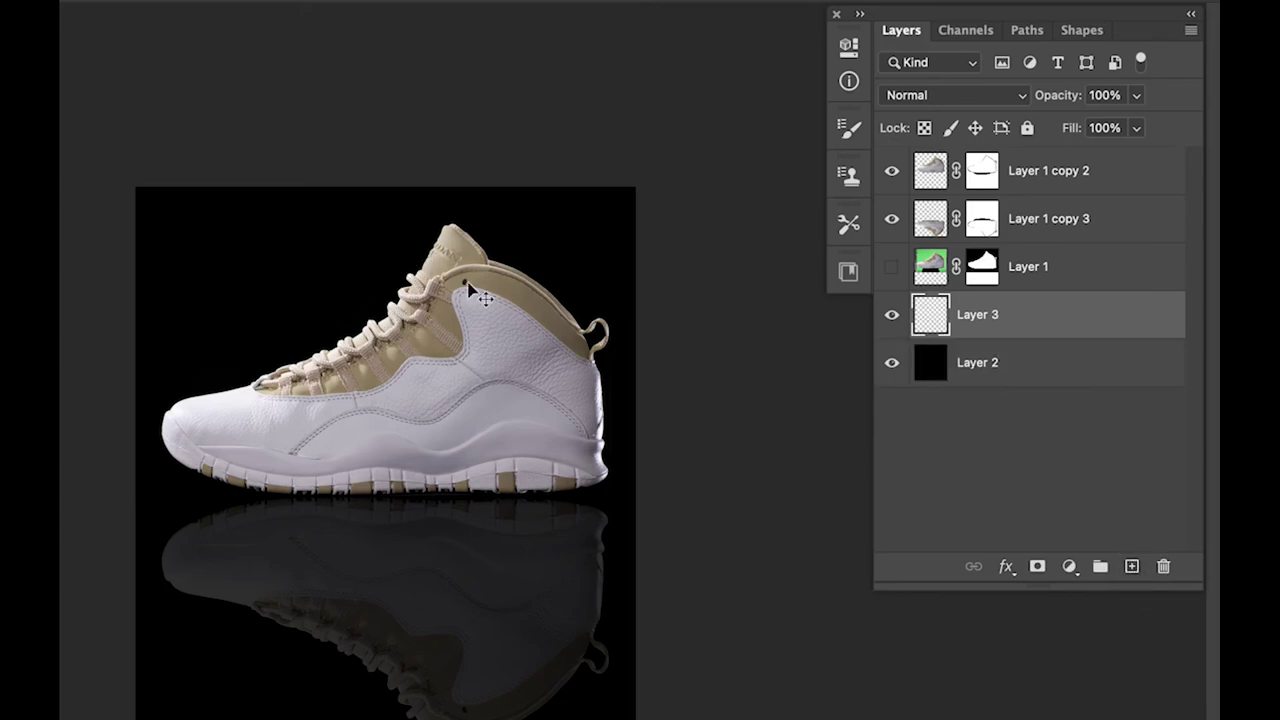
key("b")
key("bracketright")
key("bracketright")
key("bracketright")
key("bracketright")
key("bracketright")
key("bracketright")
key("bracketright")
key("bracketright")
key("bracketright")
key("bracketright")
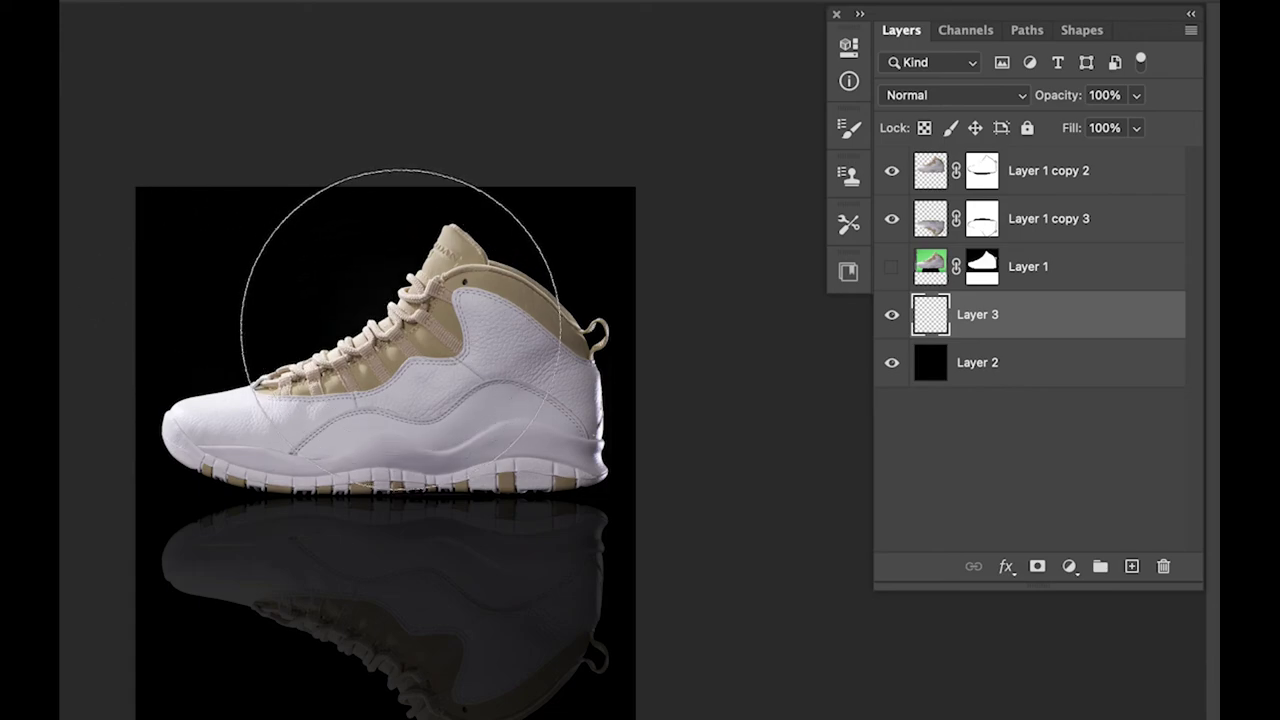
left_click(383, 290)
left_click(382, 298)
key("bracketright")
left_click(429, 340)
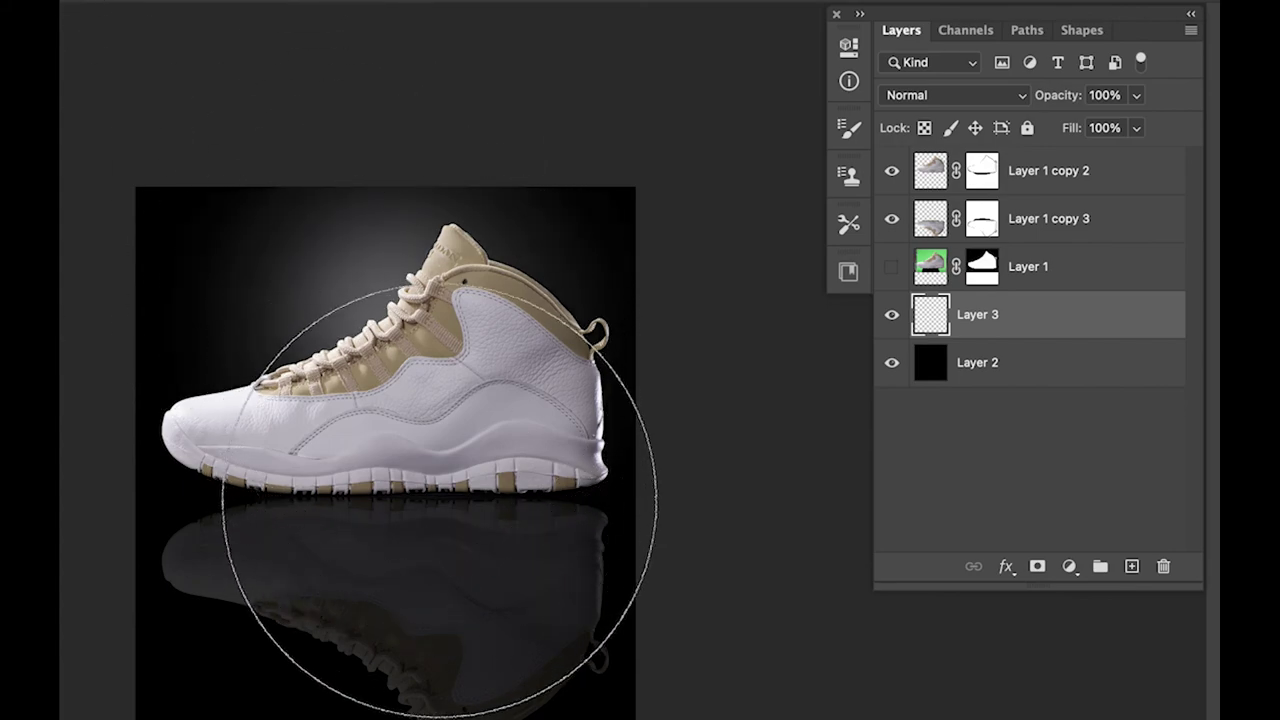
key("bracketright")
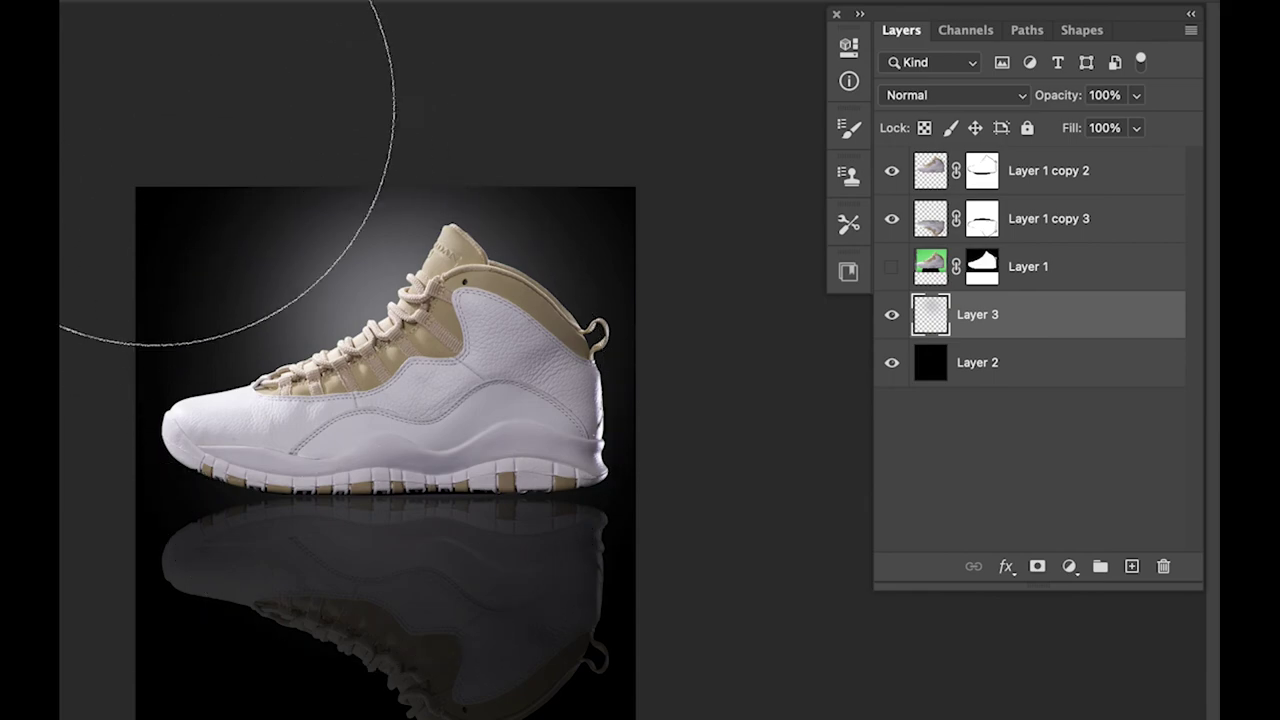
- Stretch the glow wider to the left and lower its opacity to about 40%
left_click_drag(1057, 95, 997, 103)
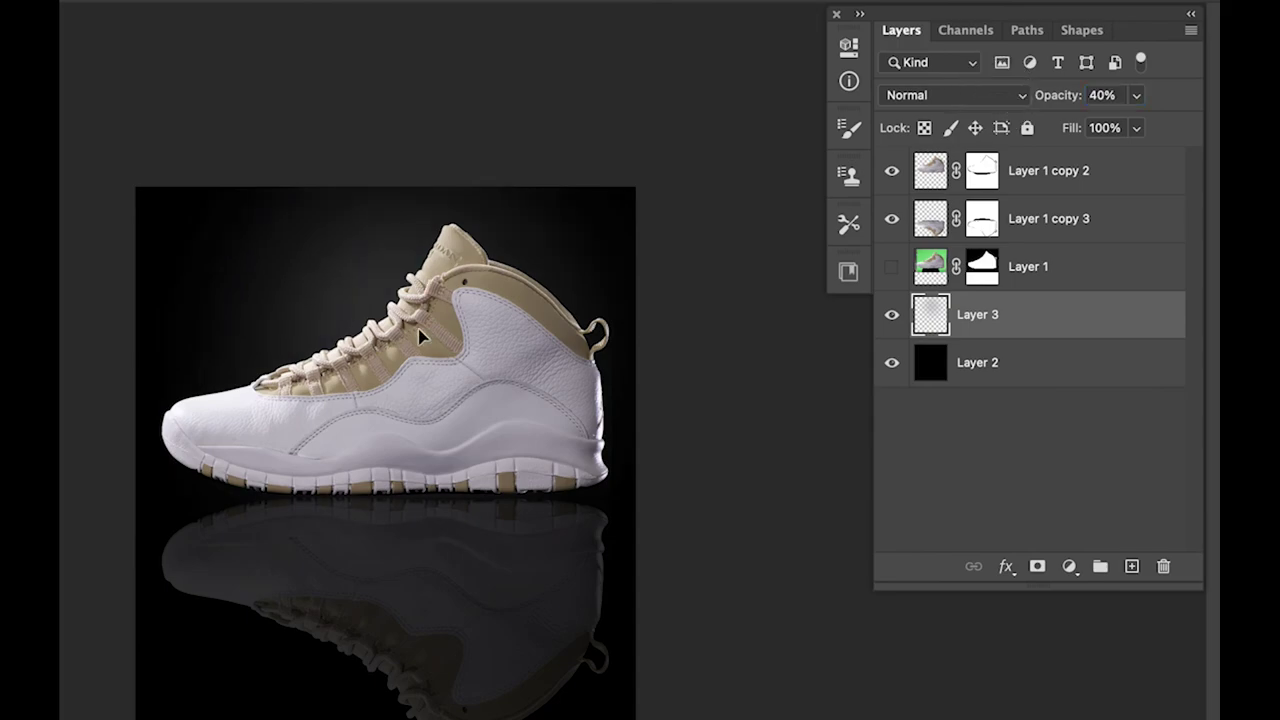
key("ctrl+t")
left_click_drag(135, 467, 51, 466)
key("Return")
key("b")
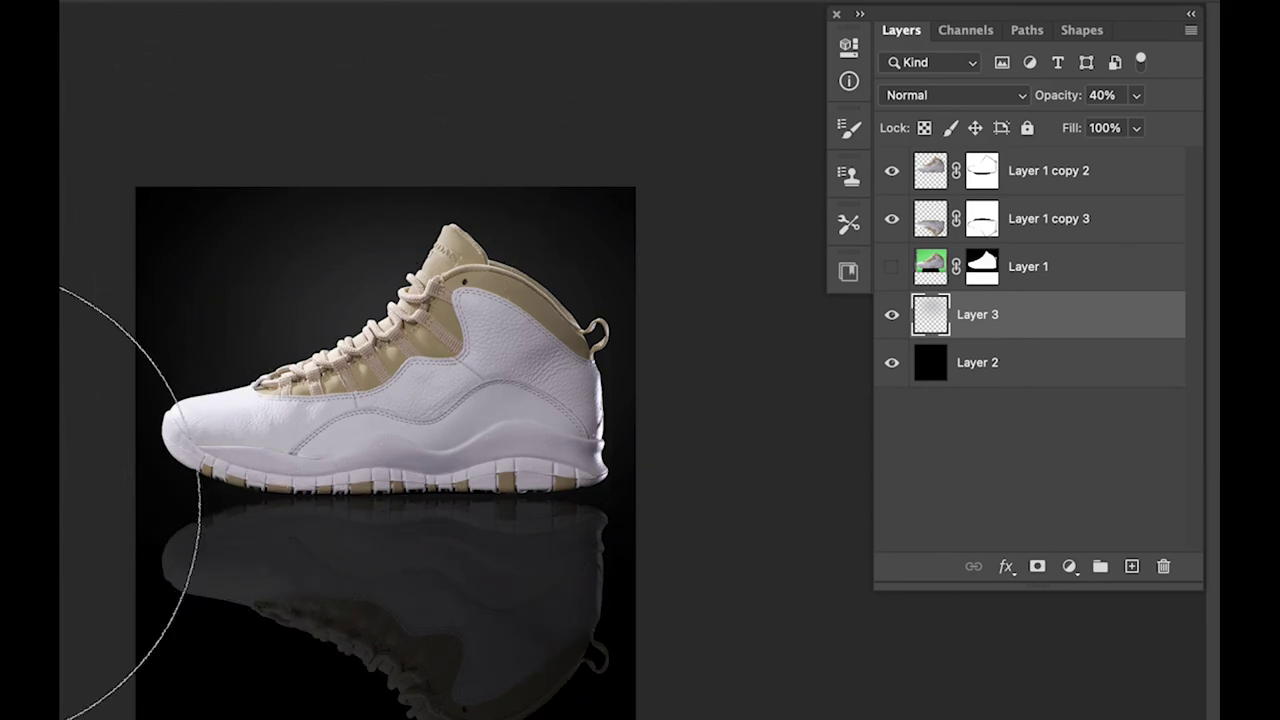
key("super+minus")
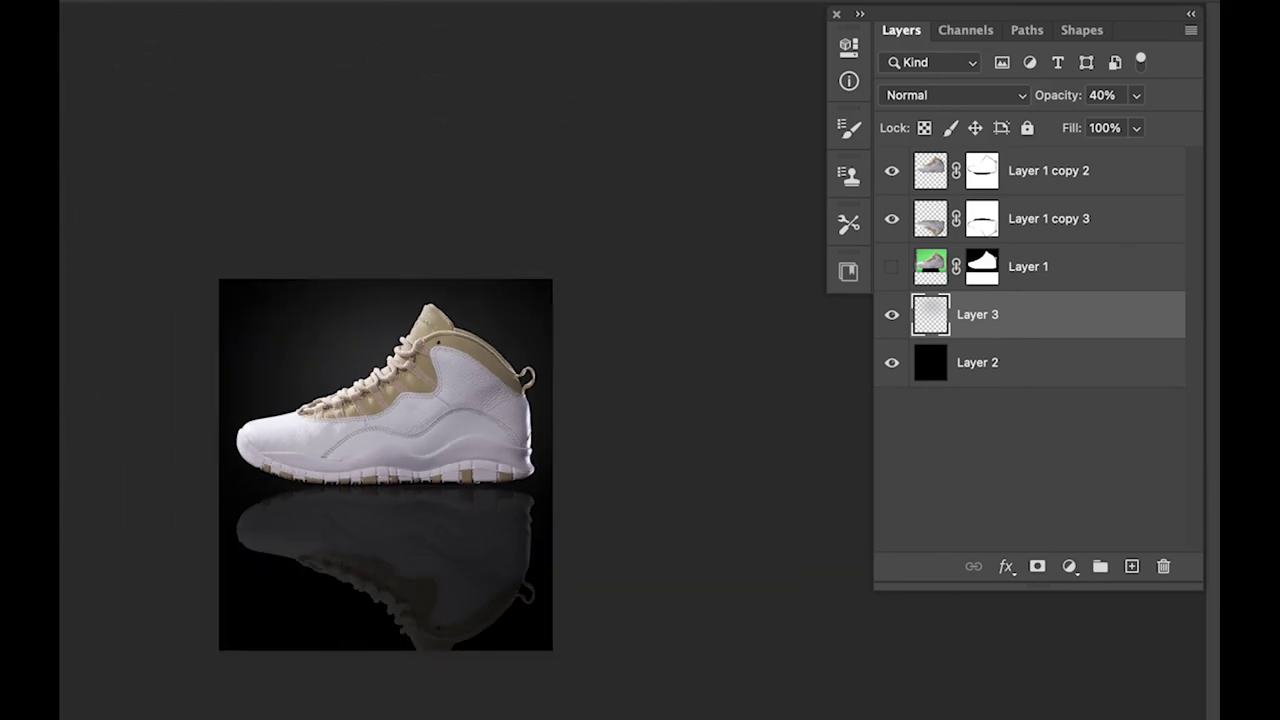
left_click(891, 314)
left_click(891, 314)
mouse_move(1068, 106)
left_mouse_down()
mouse_move(1030, 105)
mouse_move(1066, 105)
left_mouse_up()
- Set the glow layer to 43% opacity and review the shoe and reflection at 100%
key("super+equal")
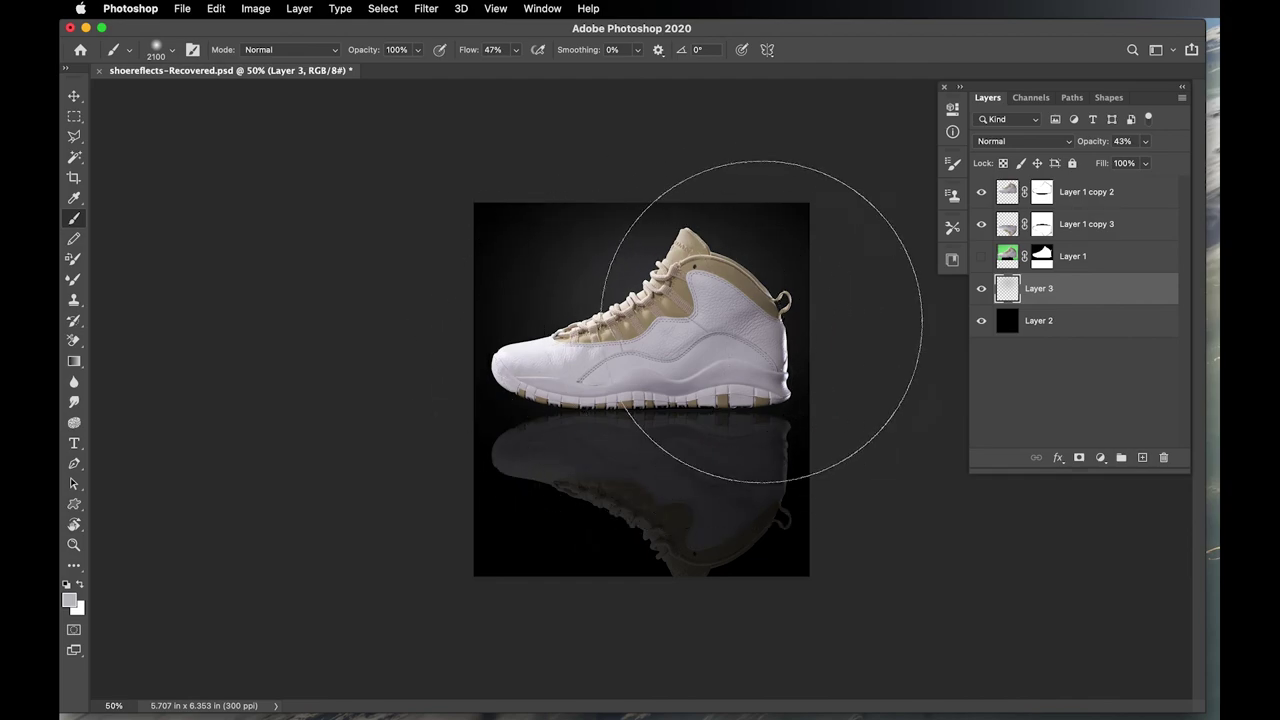
key("super+equal")
key("super+equal")
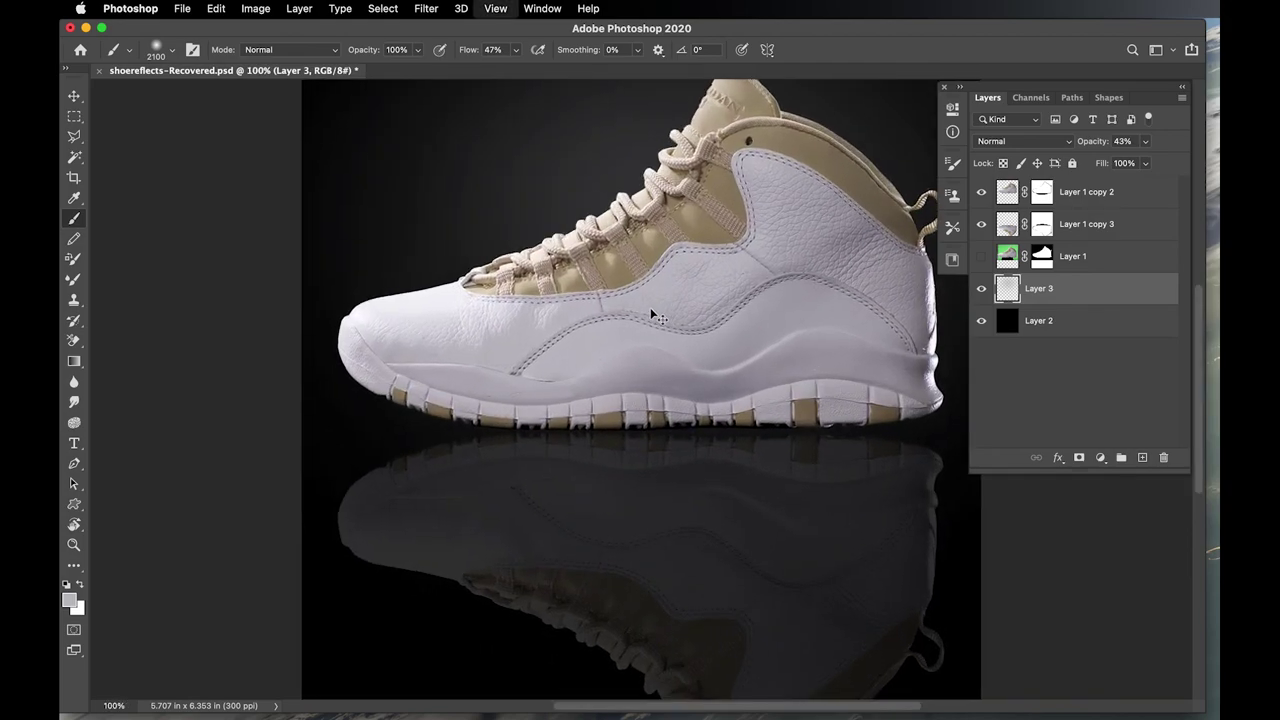
scroll(655, 318, "up", 3)
scroll(686, 423, "down", 3)
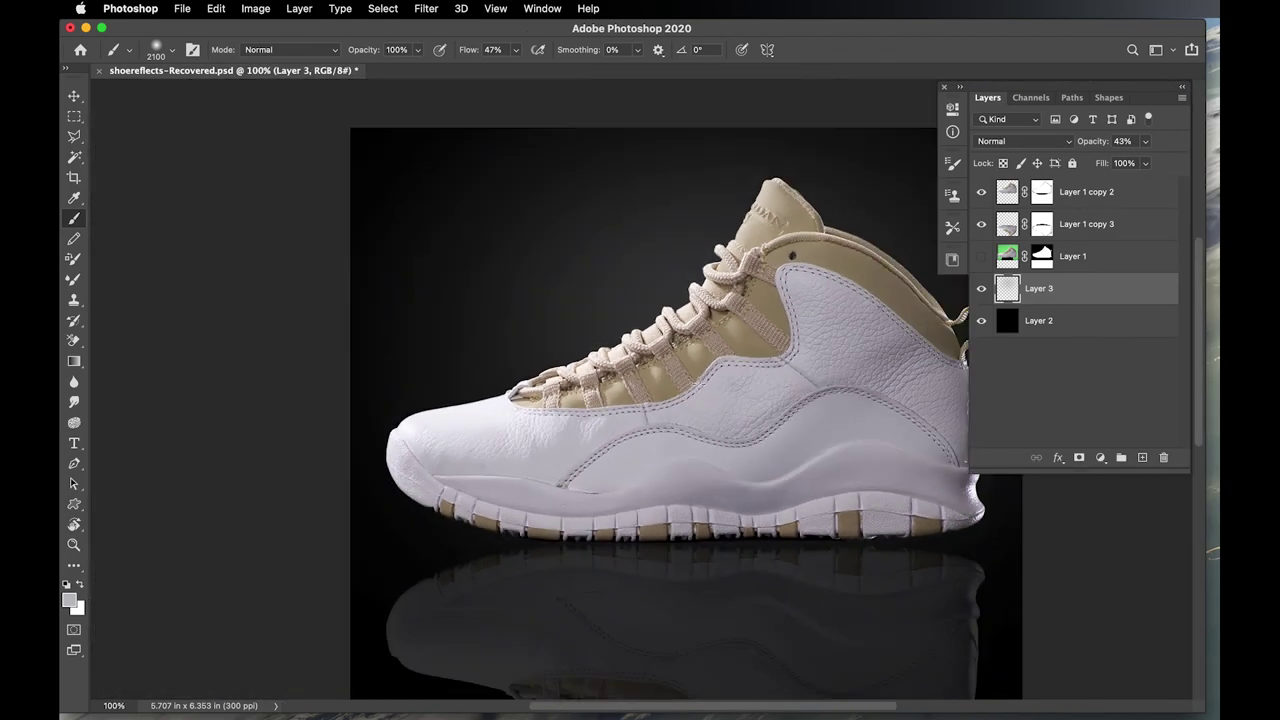
left_click_drag(748, 407, 726, 371)
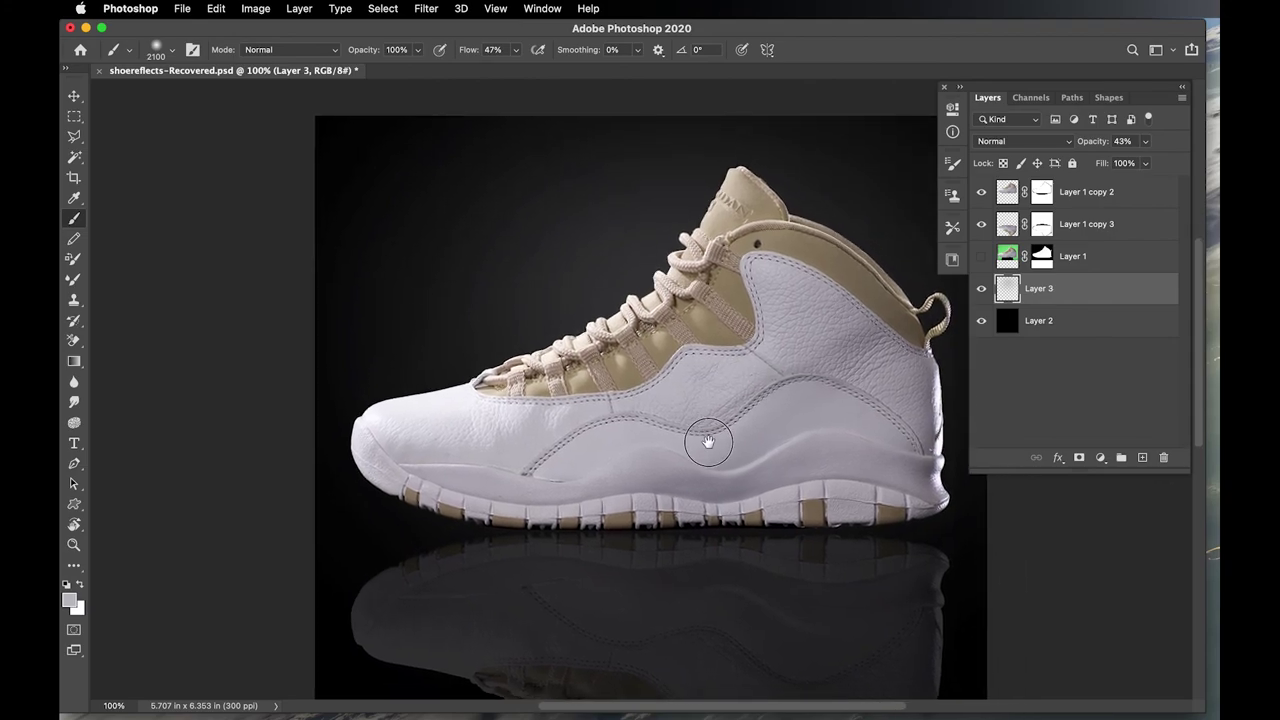
left_click_drag(700, 429, 651, 270)
scroll(651, 270, "down", 1)
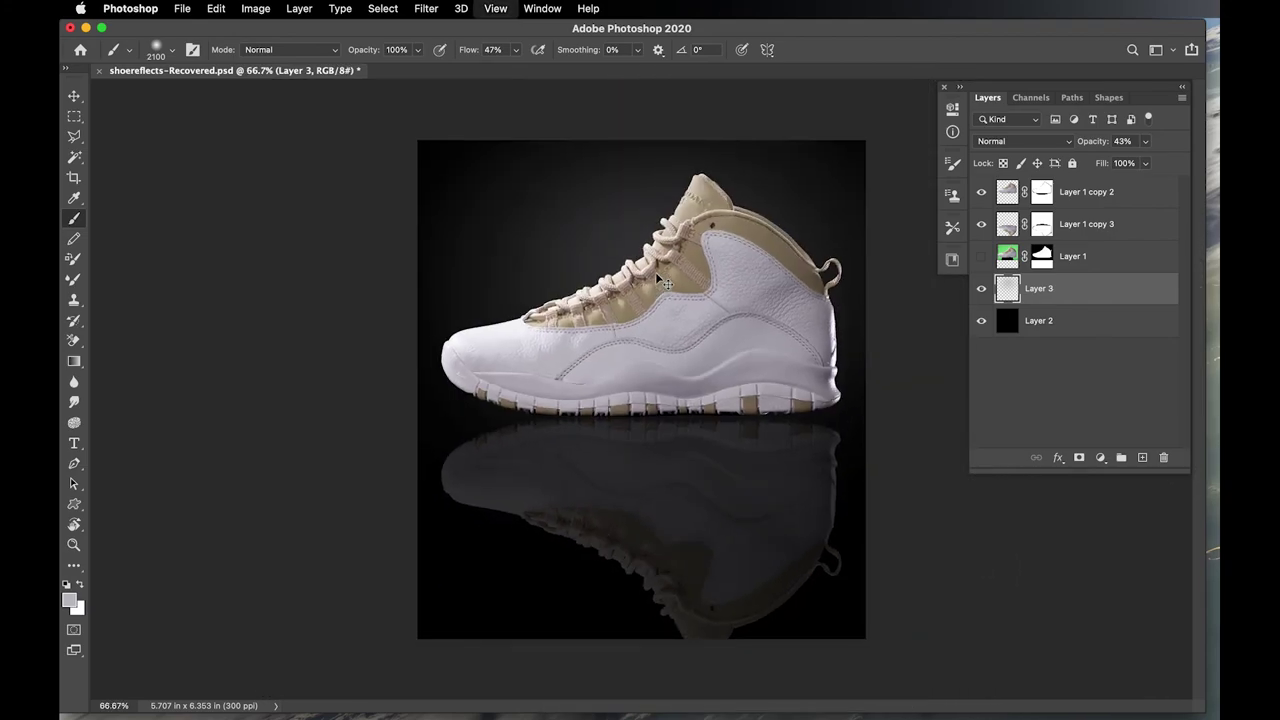